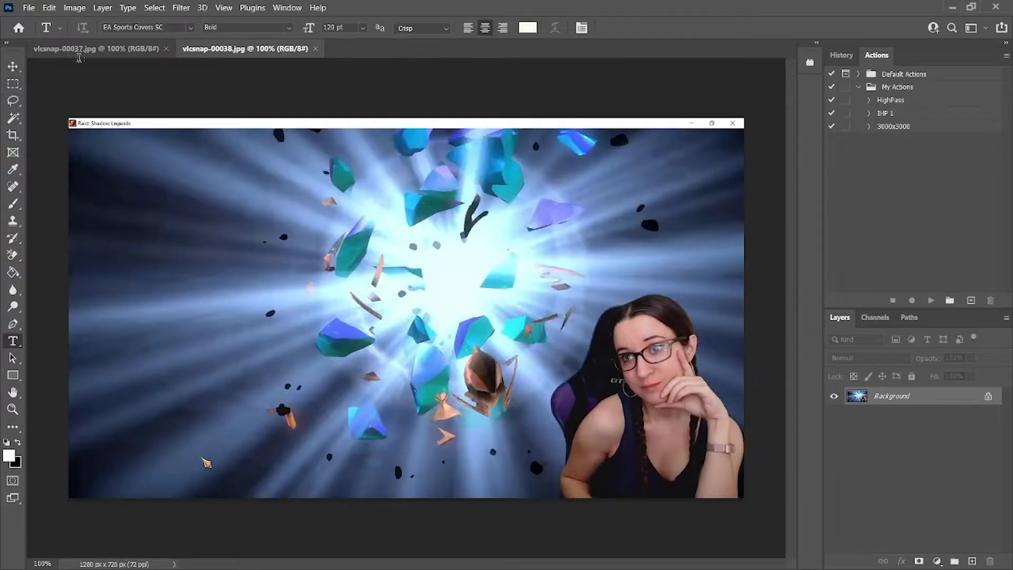
# - Crop vlcsnap-00038.jpg at a 16:9 ratio to cut off the game window's title bar
pyautogui.click(29, 7)
pyautogui.click(220, 90)
pyautogui.click(12, 136)
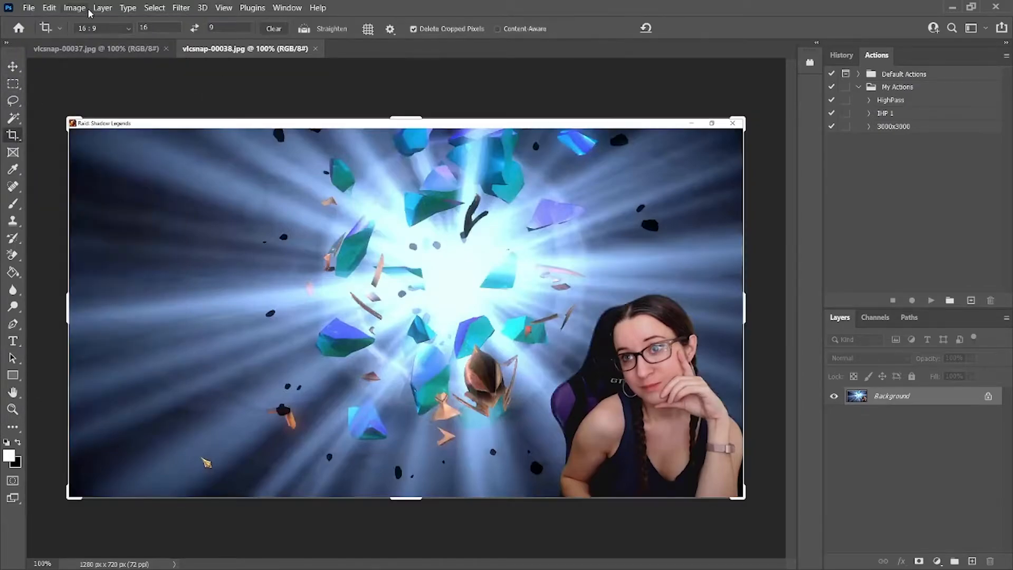
pyautogui.moveTo(69, 116); pyautogui.dragTo(80, 126)
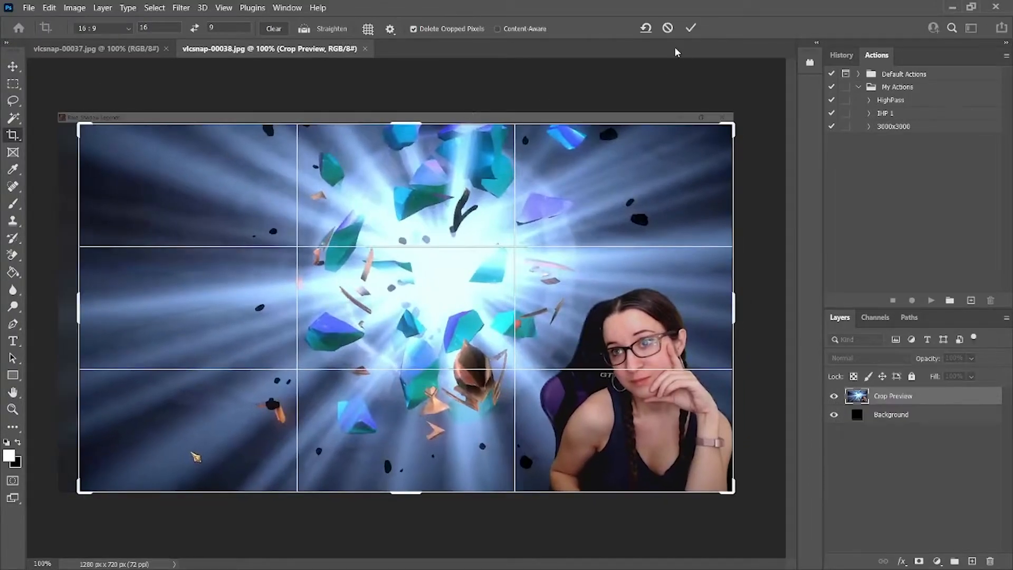
pyautogui.click(692, 28)
# - Crop vlcsnap-00037.jpg at the 16:9 ratio to remove its window title bar
pyautogui.click(128, 50)
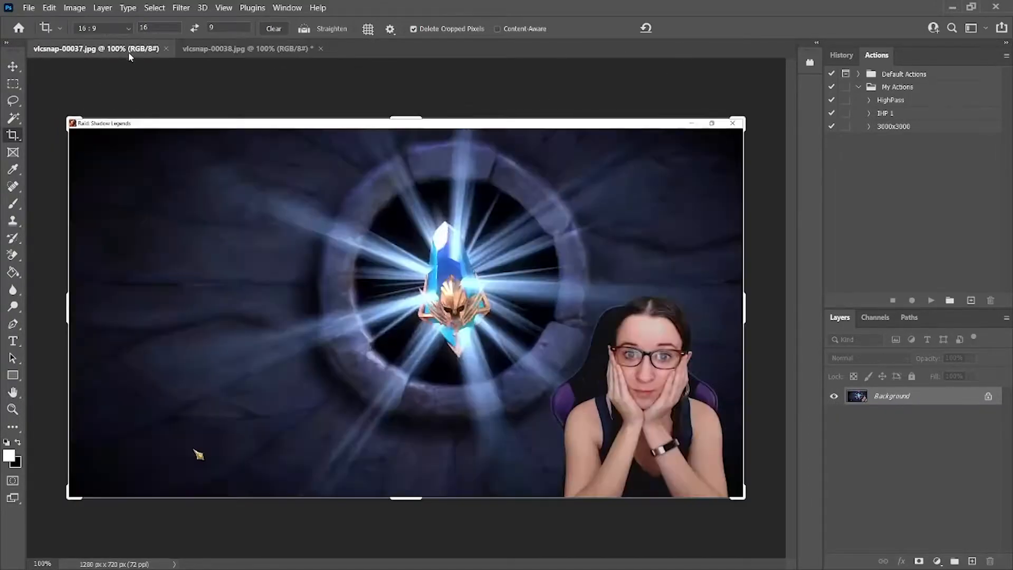
pyautogui.moveTo(72, 117); pyautogui.dragTo(86, 129)
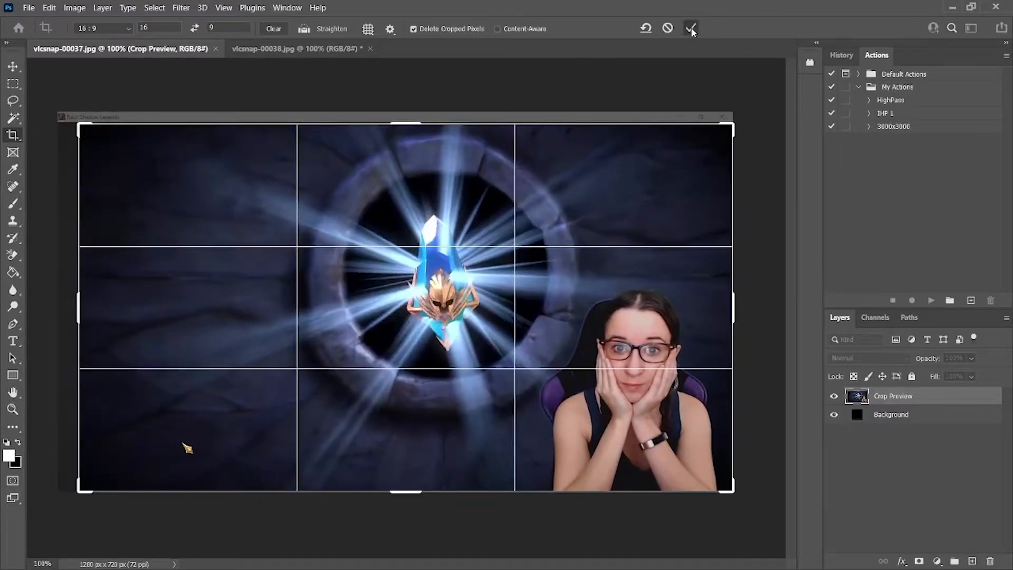
pyautogui.click(692, 28)
# - Flip the 16:9 crop frame on vlcsnap-00037.jpg to portrait, restore it to landscape and apply the crop
pyautogui.click(111, 28)
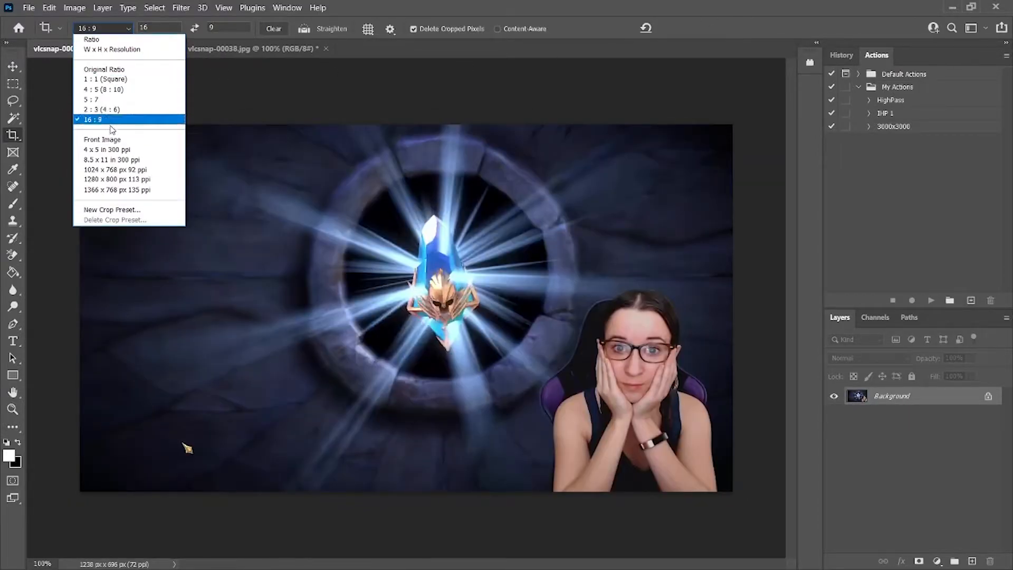
pyautogui.click(111, 120)
pyautogui.click(196, 29)
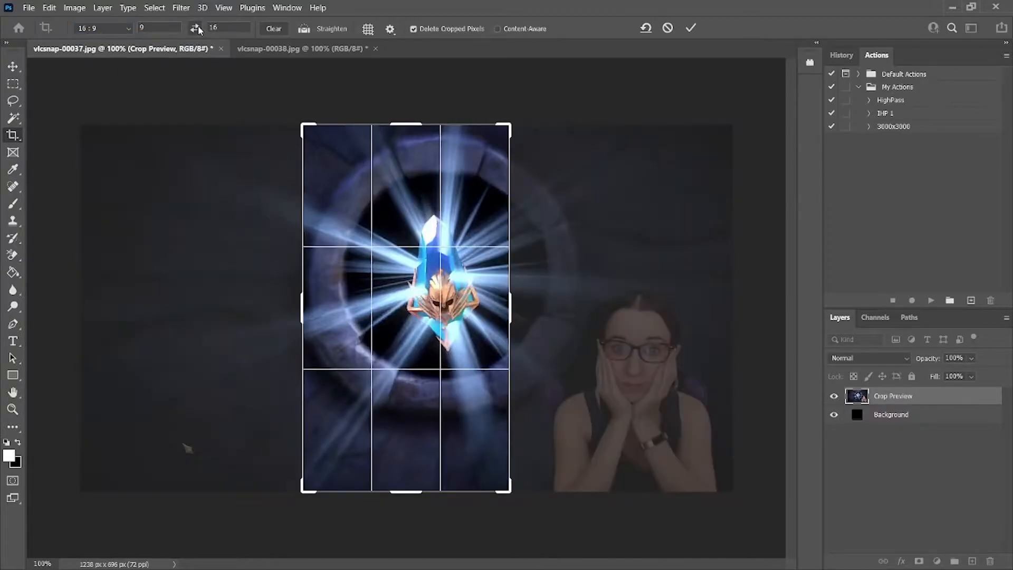
pyautogui.click(196, 28)
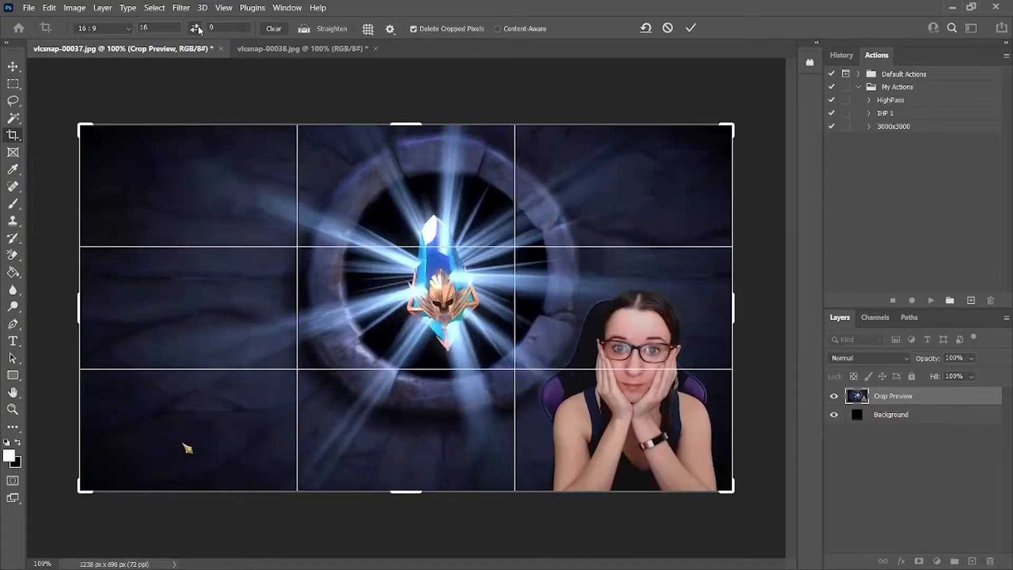
pyautogui.click(691, 28)
# - Open the ILG_Circle_Text logo image from the Logos folder
pyautogui.click(253, 49)
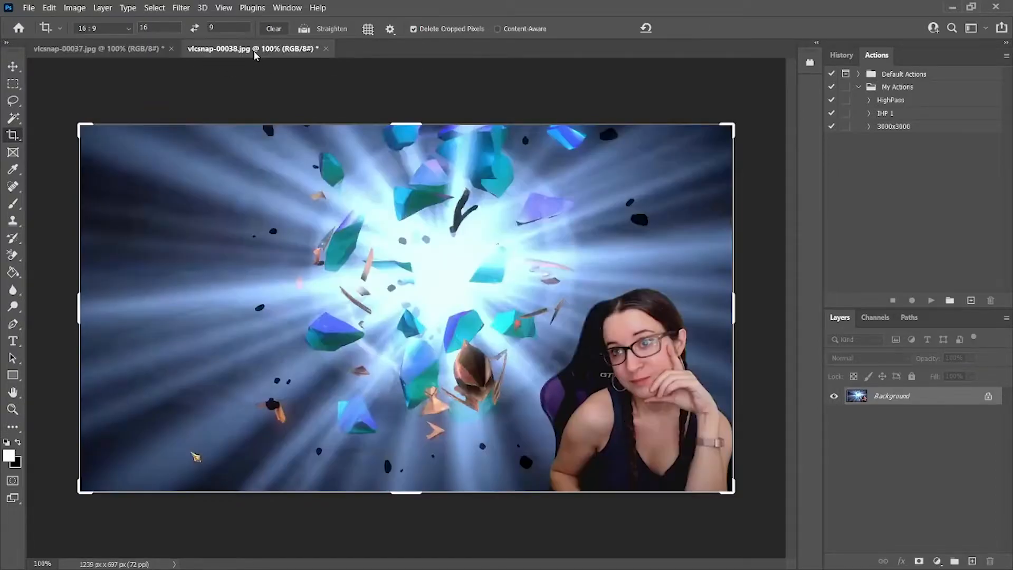
pyautogui.click(10, 70)
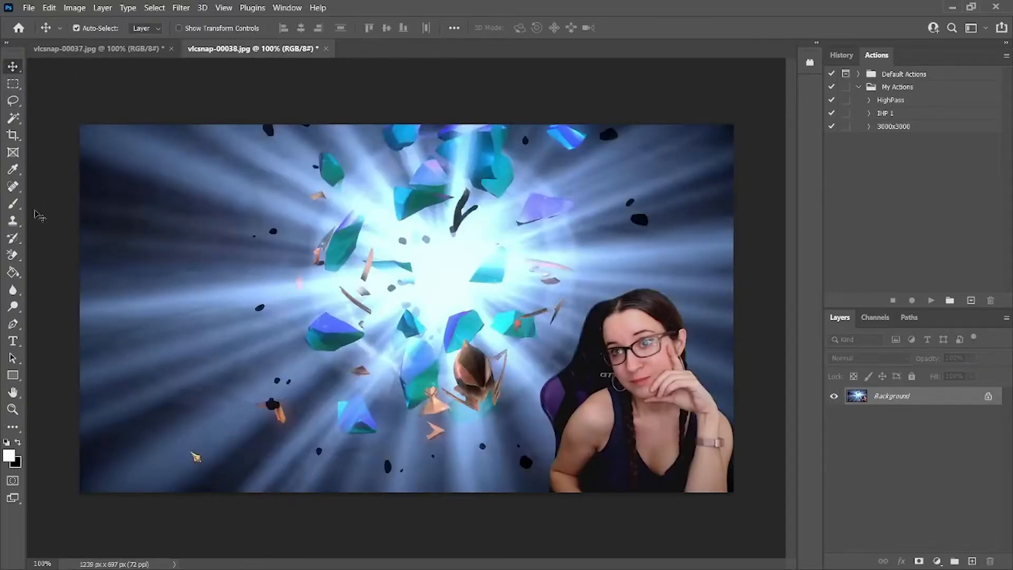
pyautogui.click(30, 9)
pyautogui.click(36, 34)
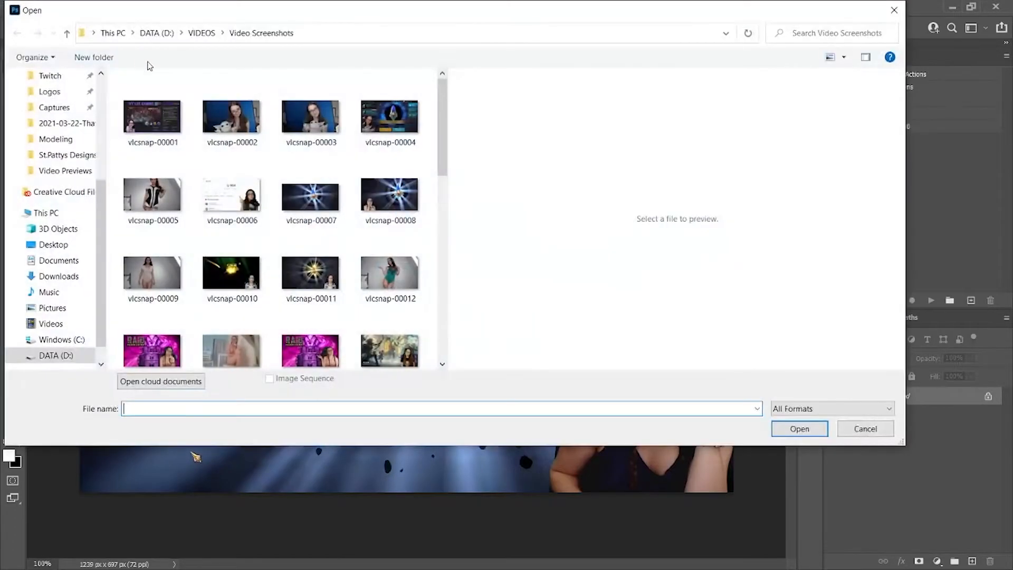
pyautogui.scroll(2, 97, 205)
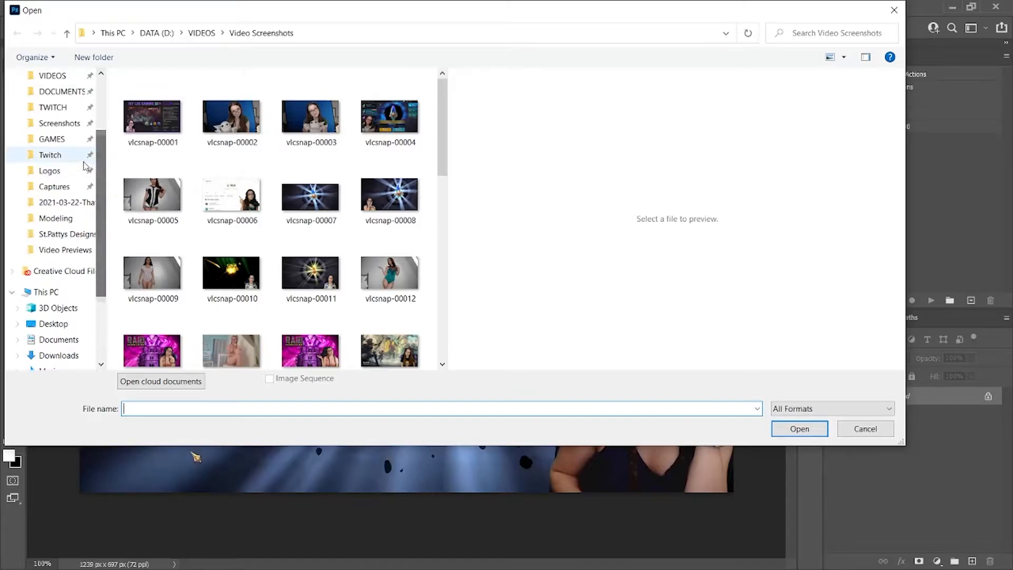
pyautogui.click(64, 171)
pyautogui.click(317, 104)
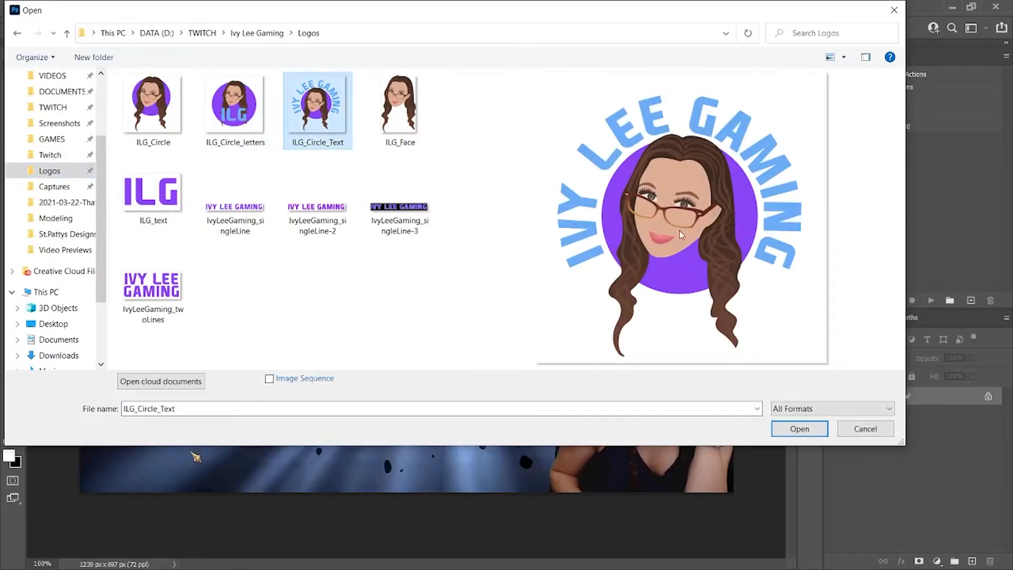
pyautogui.click(796, 429)
# - Copy the entire logo image and paste it as a new layer into vlcsnap-00038.jpg
pyautogui.press('ctrl')
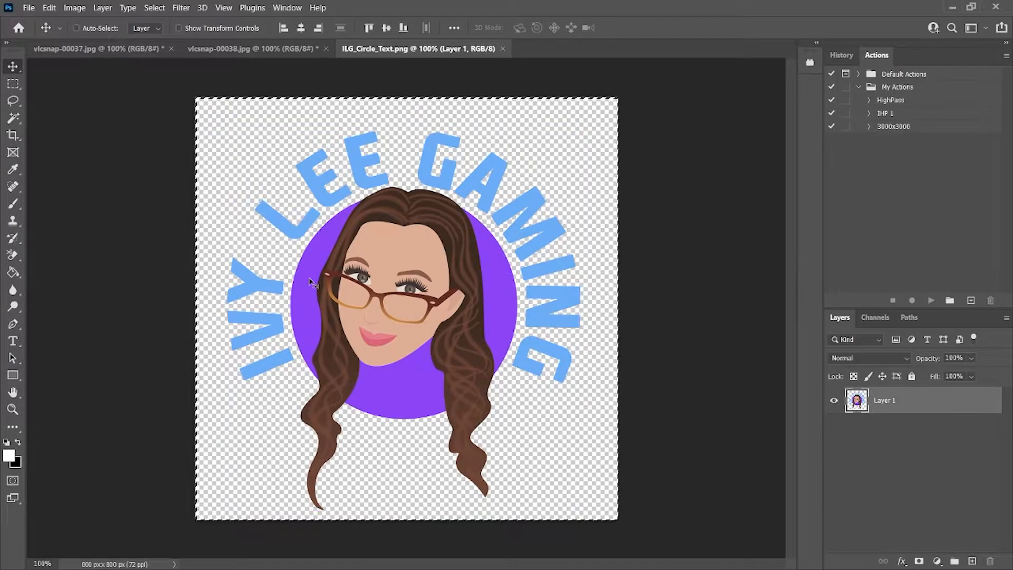
pyautogui.click(133, 50)
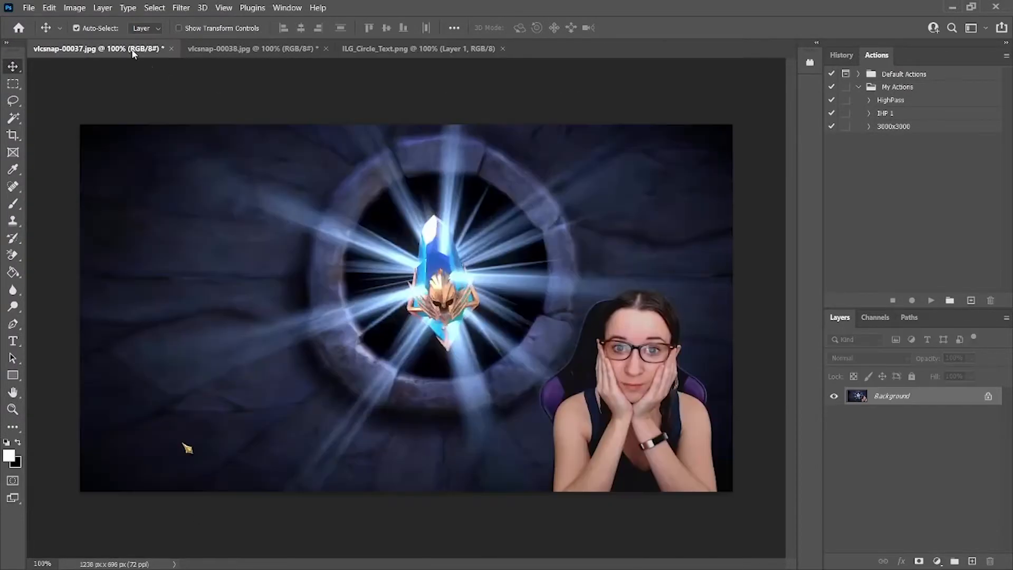
pyautogui.click(269, 49)
pyautogui.hotkey('ctrl', 'v')
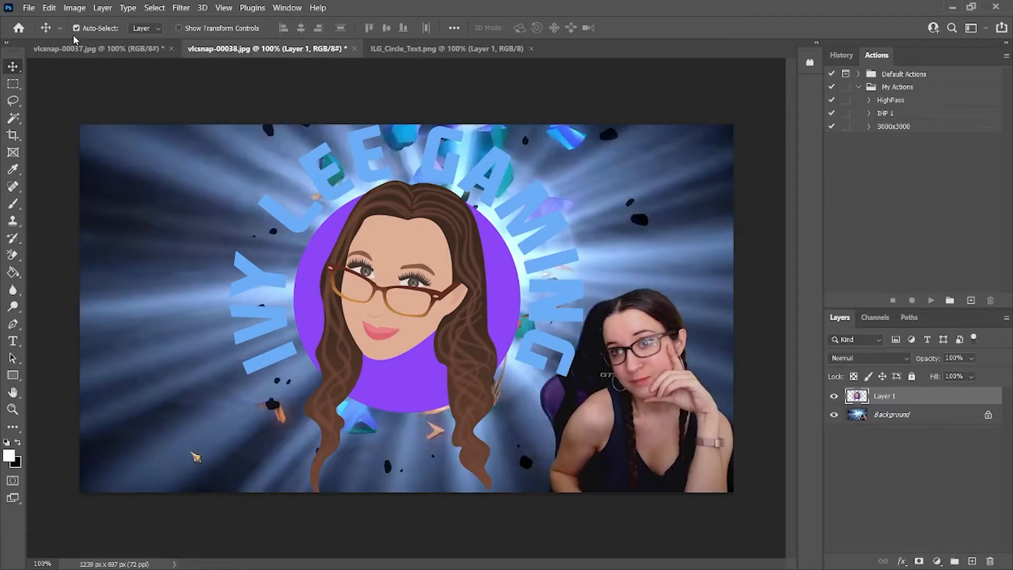
# - Scale the pasted logo proportionally to about 39% and position it in the lower-left corner of the image
pyautogui.click(28, 7)
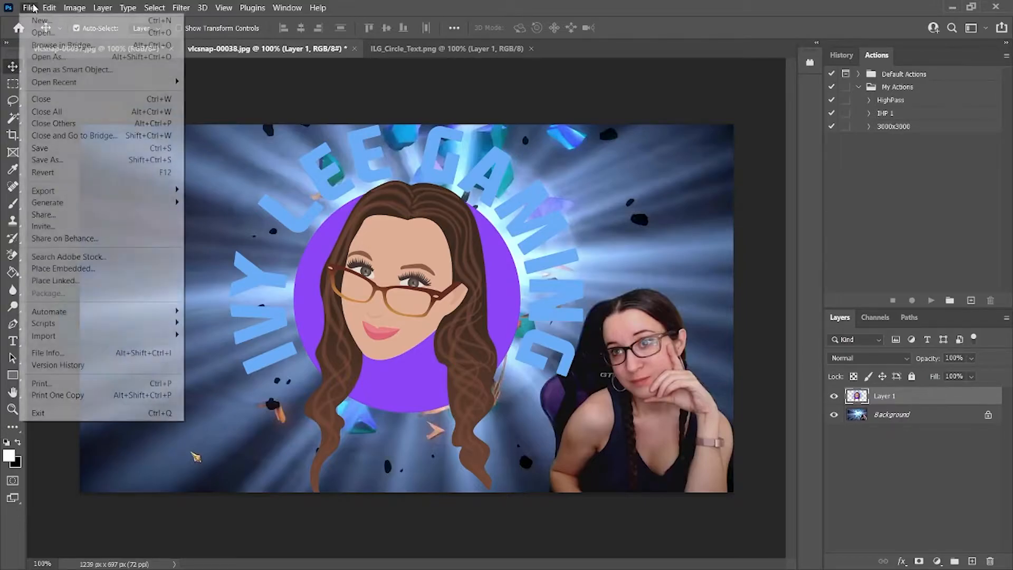
pyautogui.moveTo(49, 8)
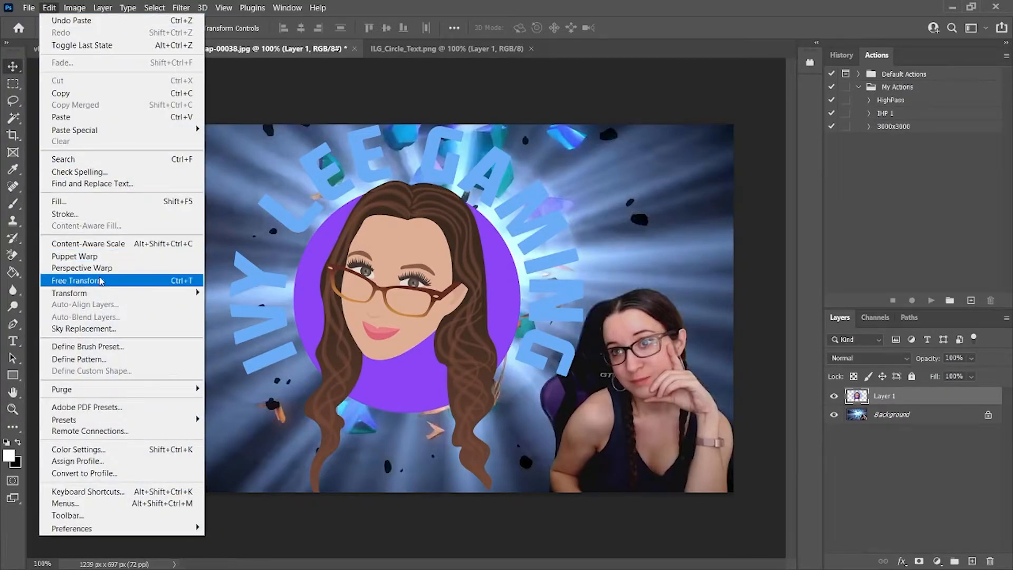
pyautogui.click(99, 280)
pyautogui.moveTo(227, 120); pyautogui.dragTo(386, 351)
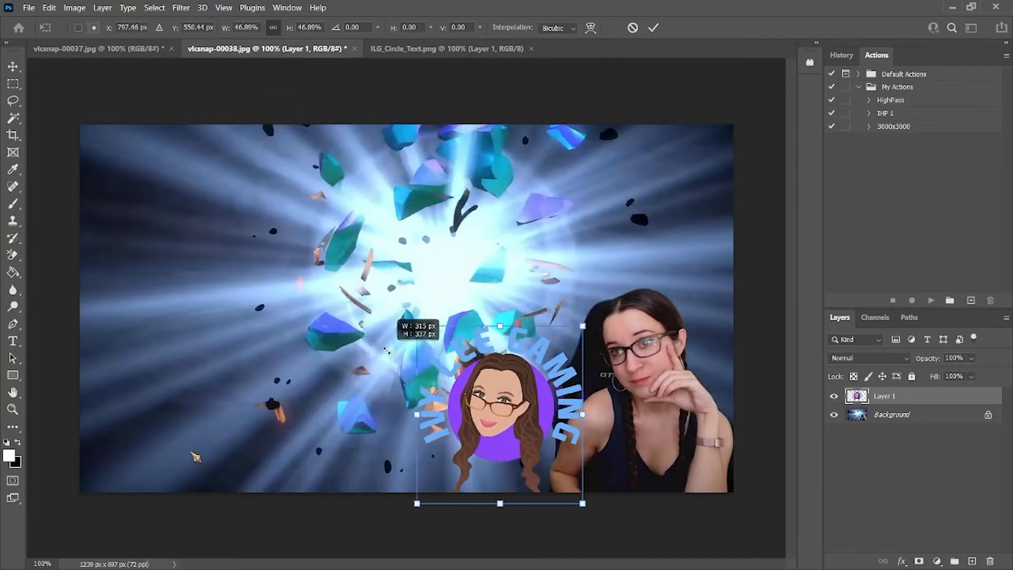
pyautogui.moveTo(457, 423); pyautogui.dragTo(132, 405)
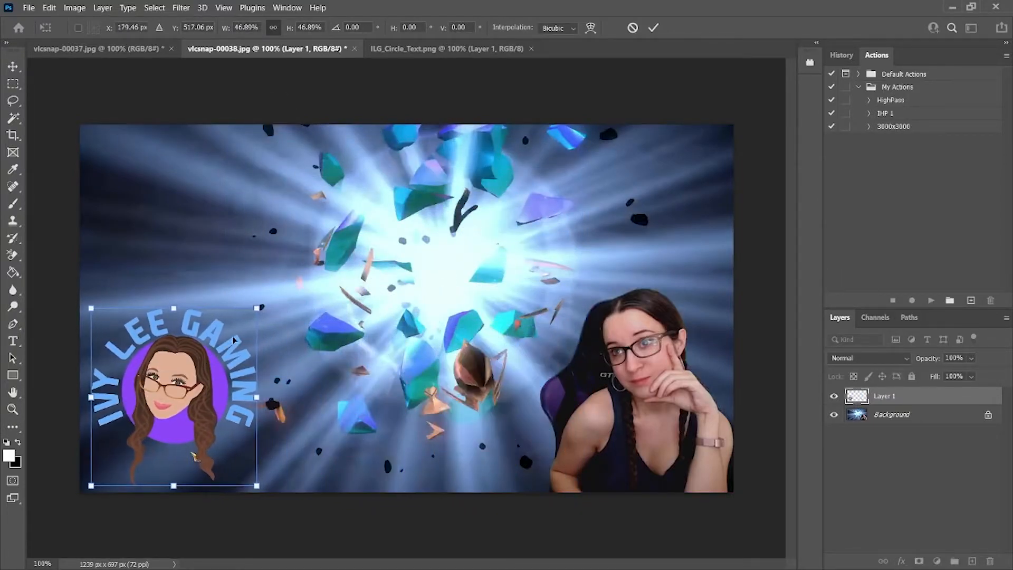
pyautogui.moveTo(257, 307); pyautogui.dragTo(236, 342)
pyautogui.moveTo(165, 405); pyautogui.dragTo(162, 403)
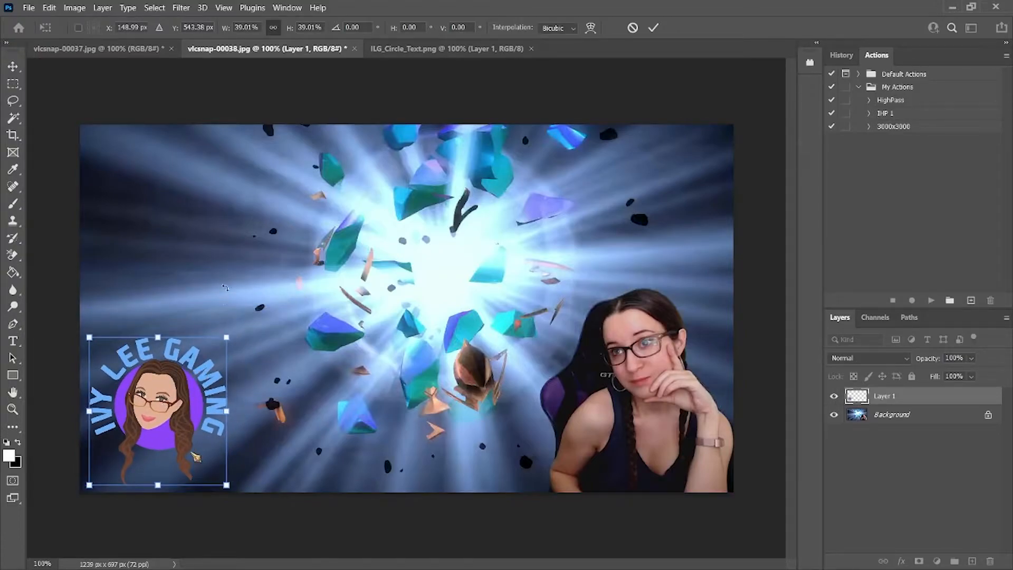
pyautogui.click(653, 29)
pyautogui.moveTo(133, 418); pyautogui.dragTo(137, 418)
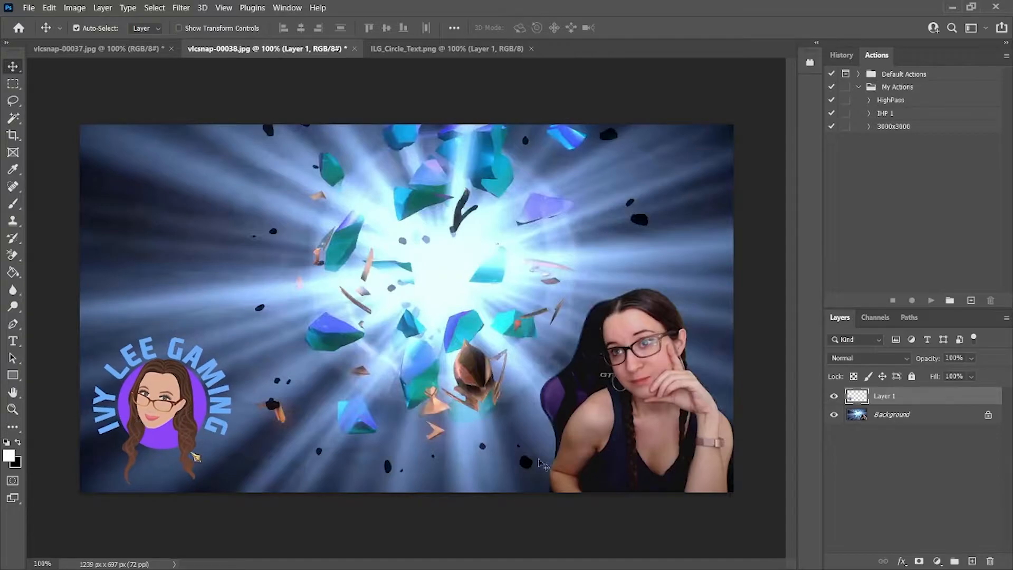
# - Add an Outer Glow effect to the logo layer and set its color to black (000000)
pyautogui.rightClick(931, 396)
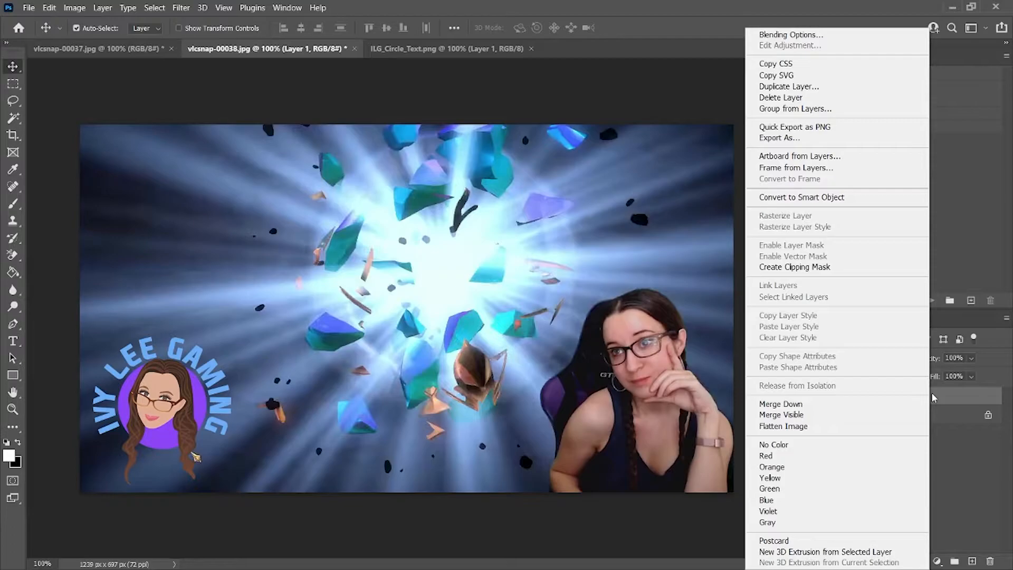
pyautogui.click(829, 37)
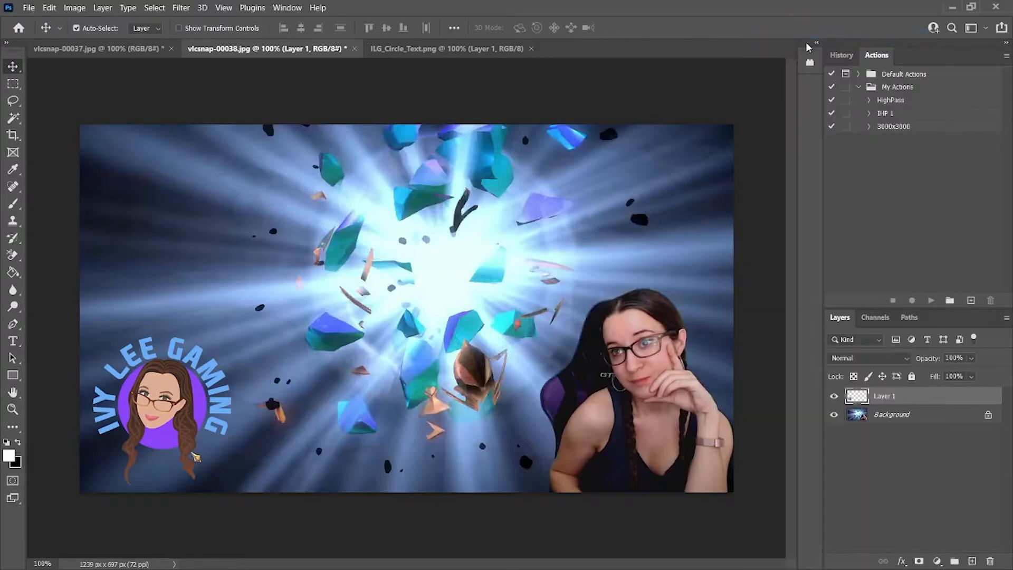
pyautogui.moveTo(204, 170); pyautogui.dragTo(392, 76)
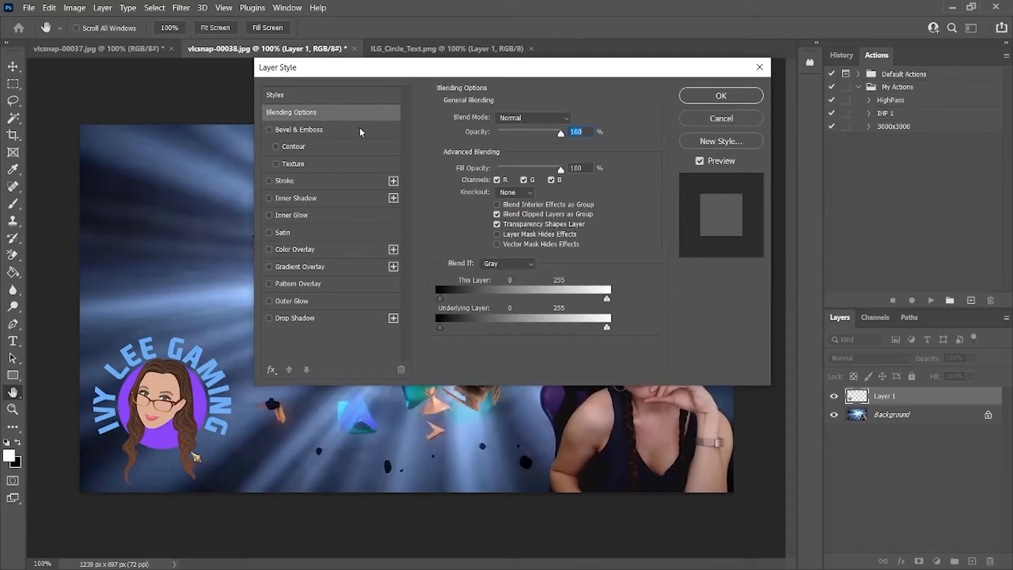
pyautogui.click(291, 302)
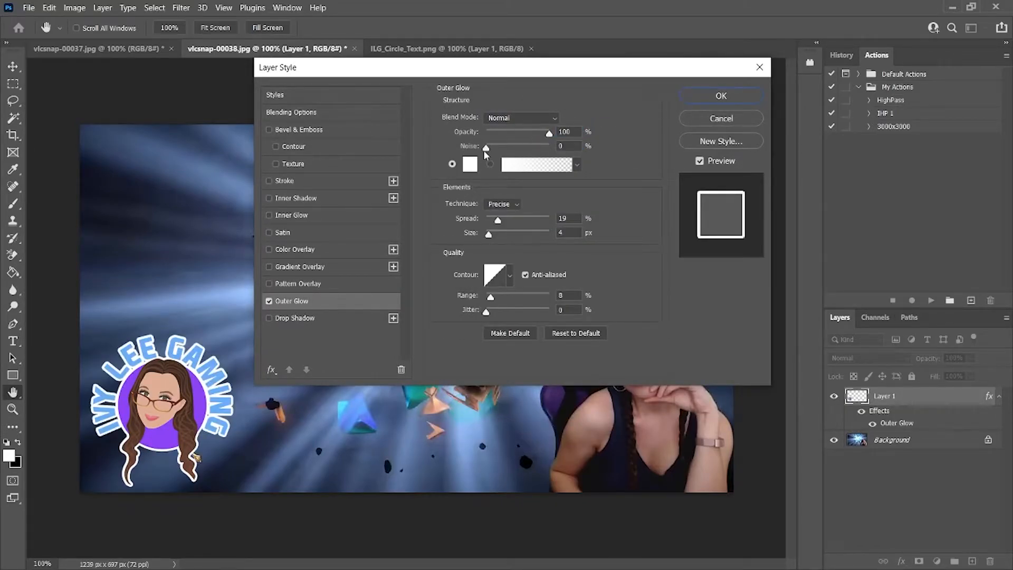
pyautogui.moveTo(0, 185); pyautogui.dragTo(213, 185)
pyautogui.moveTo(232, 317); pyautogui.dragTo(60, 415)
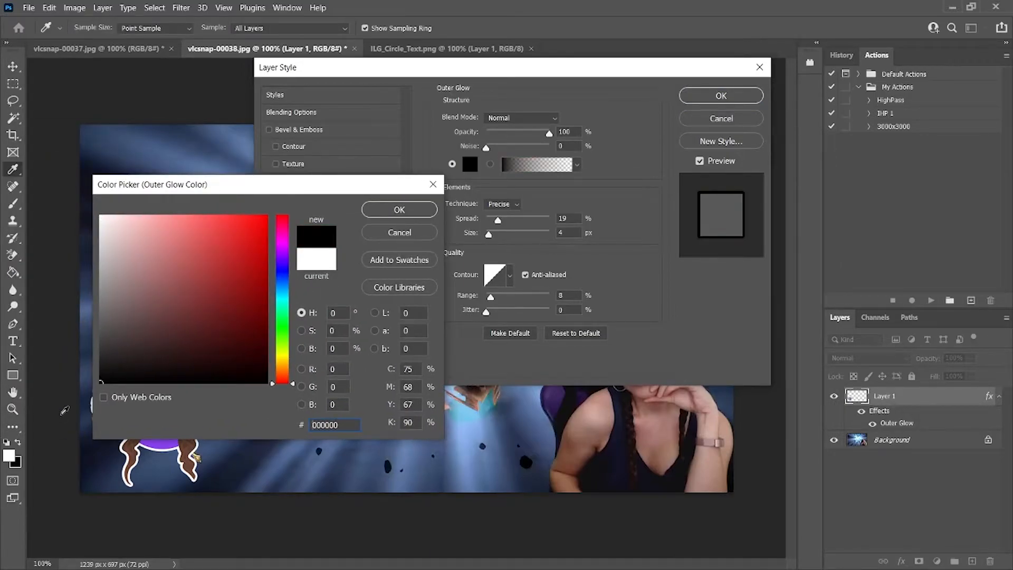
pyautogui.click(389, 211)
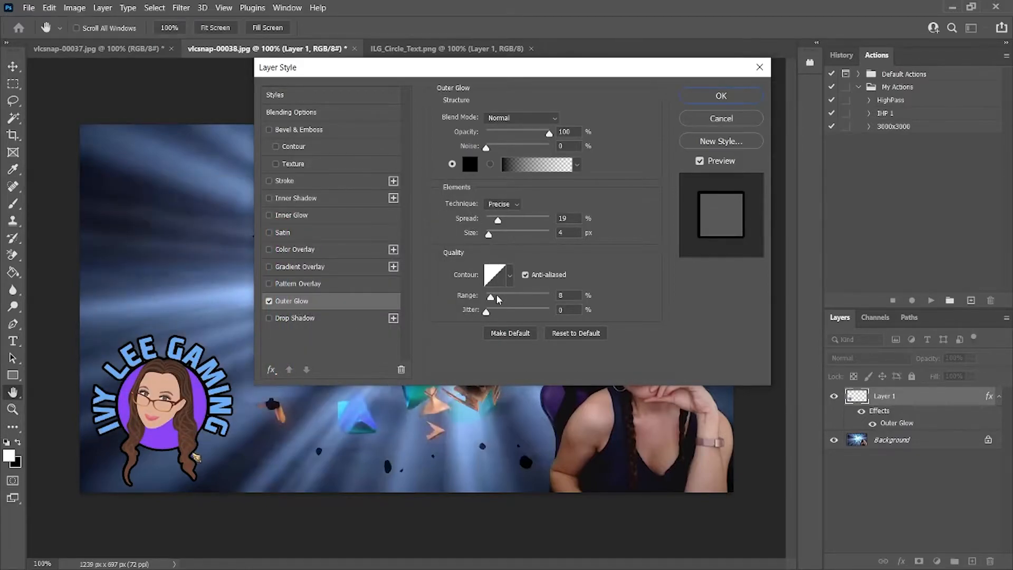
# - Set the logo's outer glow to 30% spread, 8 px size, 29% range and 0% jitter, and apply the style
pyautogui.moveTo(492, 303); pyautogui.dragTo(510, 301)
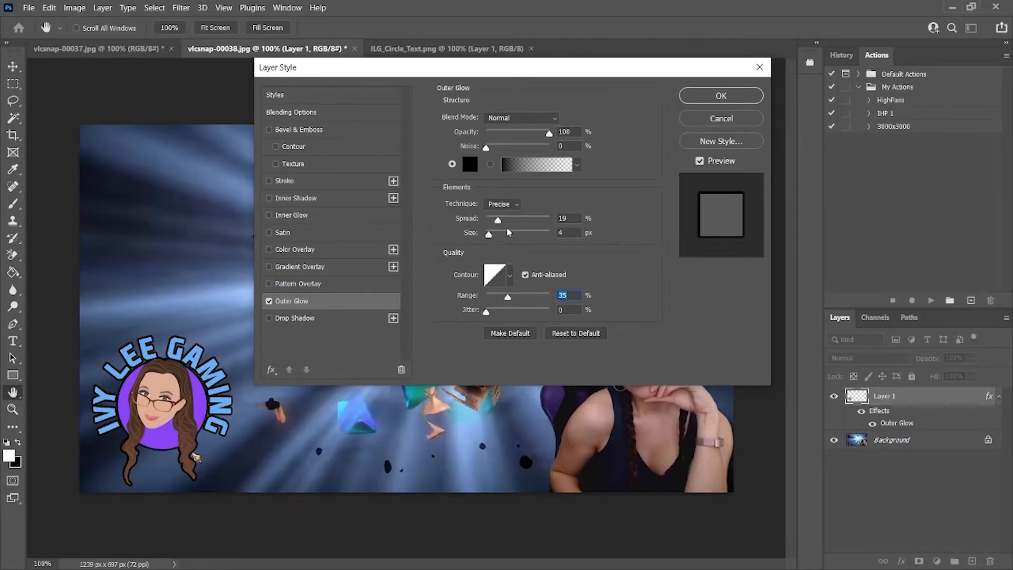
pyautogui.moveTo(499, 223)
pyautogui.mouseDown()
pyautogui.moveTo(520, 221)
pyautogui.moveTo(492, 237)
pyautogui.moveTo(519, 237)
pyautogui.moveTo(493, 237)
pyautogui.moveTo(503, 219)
pyautogui.moveTo(479, 204)
pyautogui.moveTo(592, 214)
pyautogui.moveTo(505, 219)
pyautogui.mouseUp()
pyautogui.moveTo(508, 299); pyautogui.dragTo(476, 314)
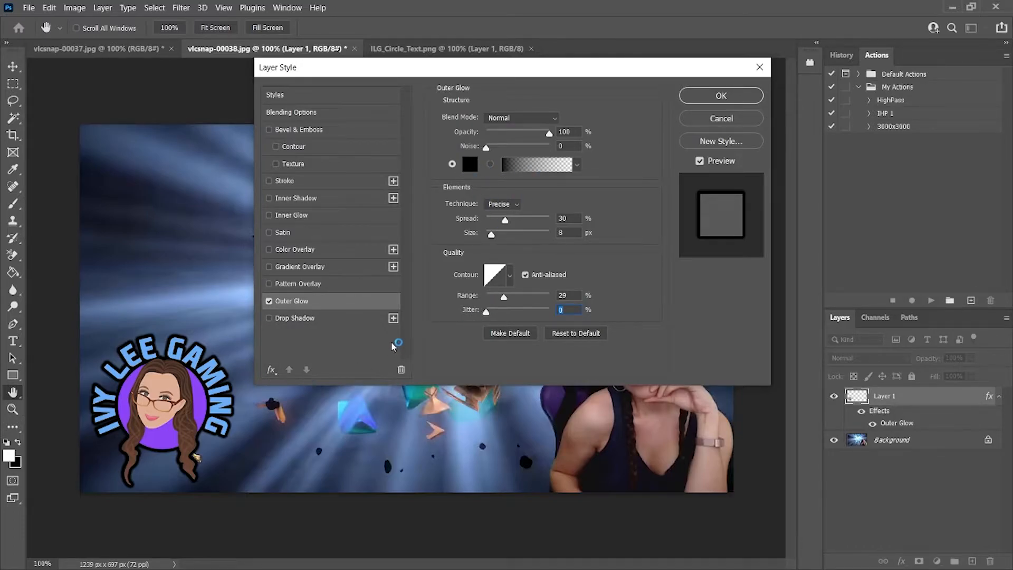
pyautogui.click(718, 98)
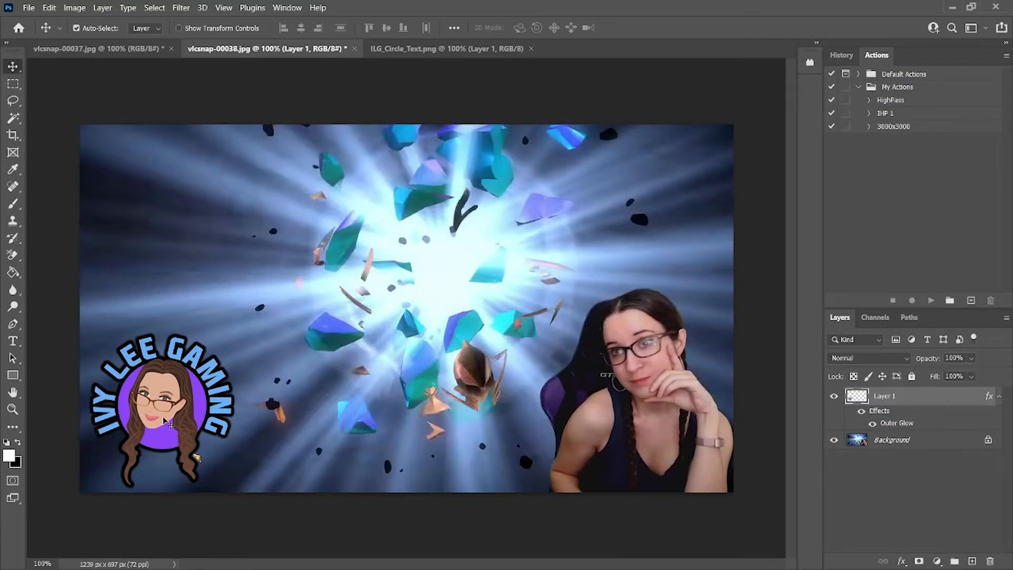
pyautogui.click(28, 8)
pyautogui.click(42, 30)
pyautogui.moveTo(102, 233); pyautogui.dragTo(96, 125)
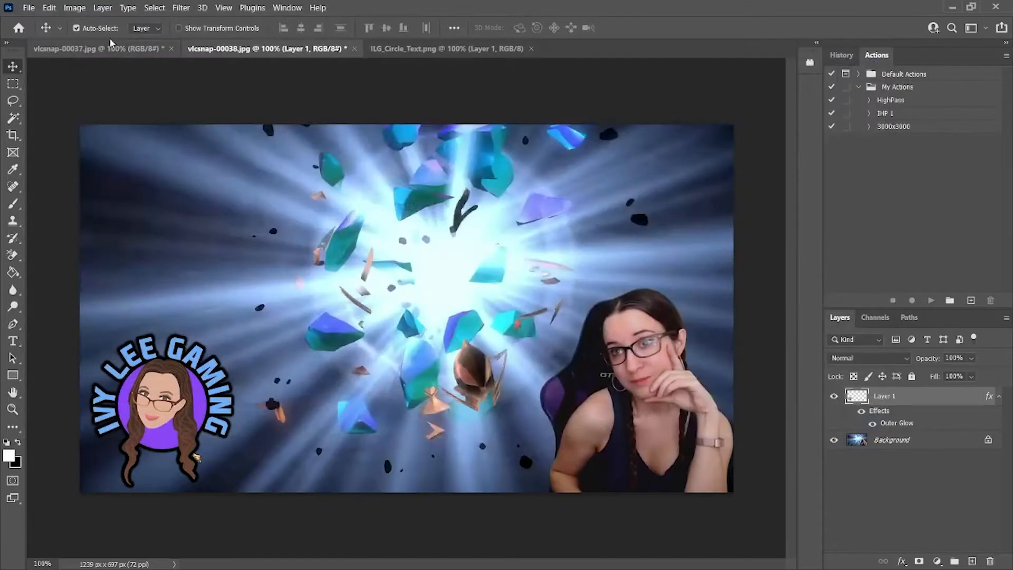
# - Open Raid_game_logo_transparentBG from the Logos folder under GAMES > RAID Shadow Legends
pyautogui.click(28, 7)
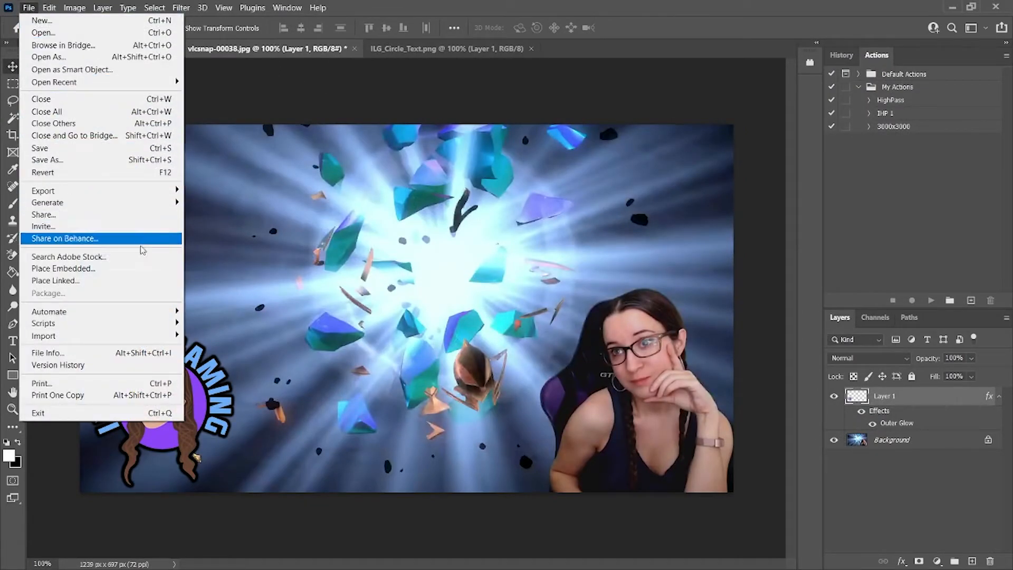
pyautogui.moveTo(29, 8)
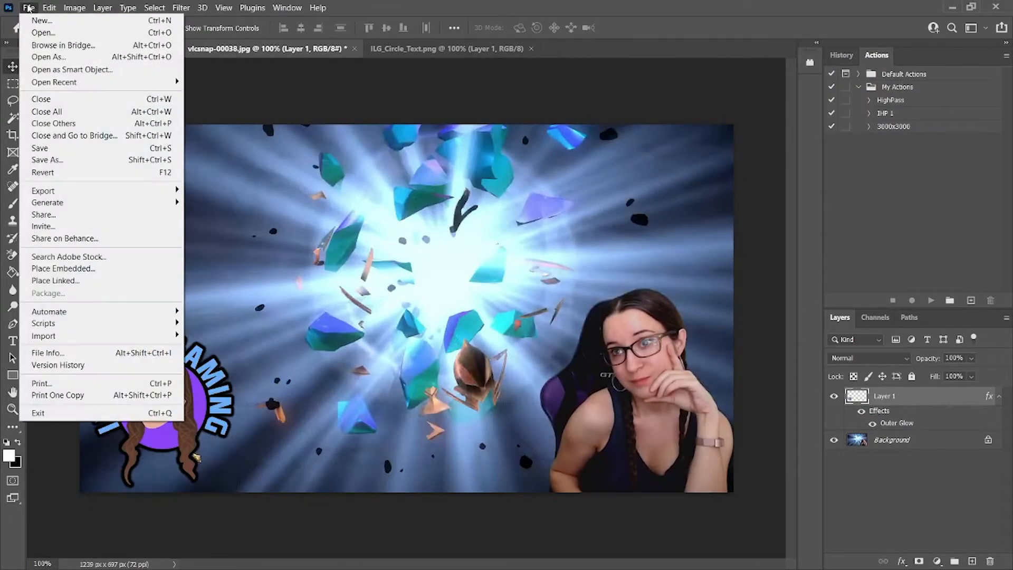
pyautogui.click(37, 33)
pyautogui.scroll(1, 102, 128)
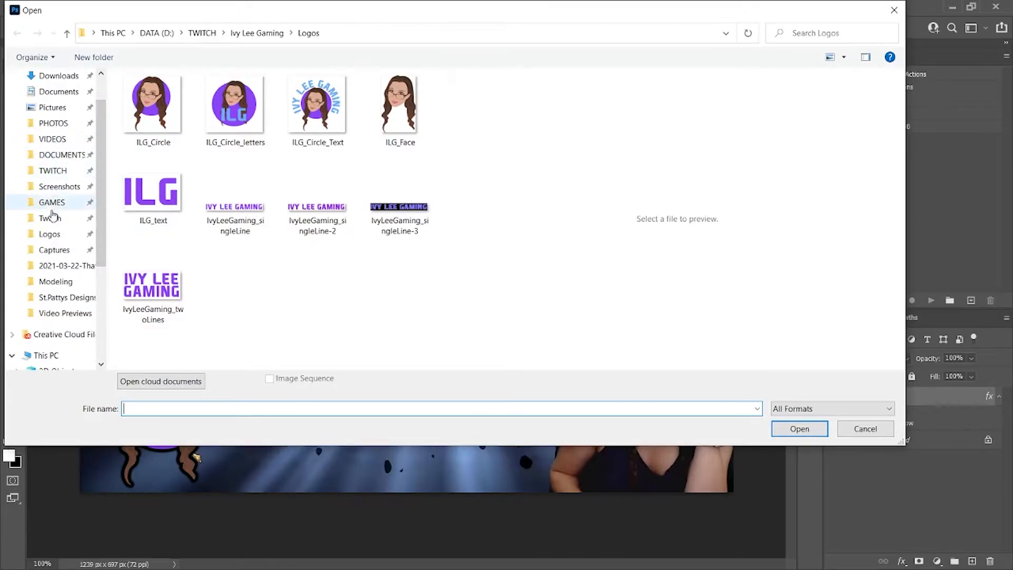
pyautogui.click(53, 205)
pyautogui.doubleClick(158, 96)
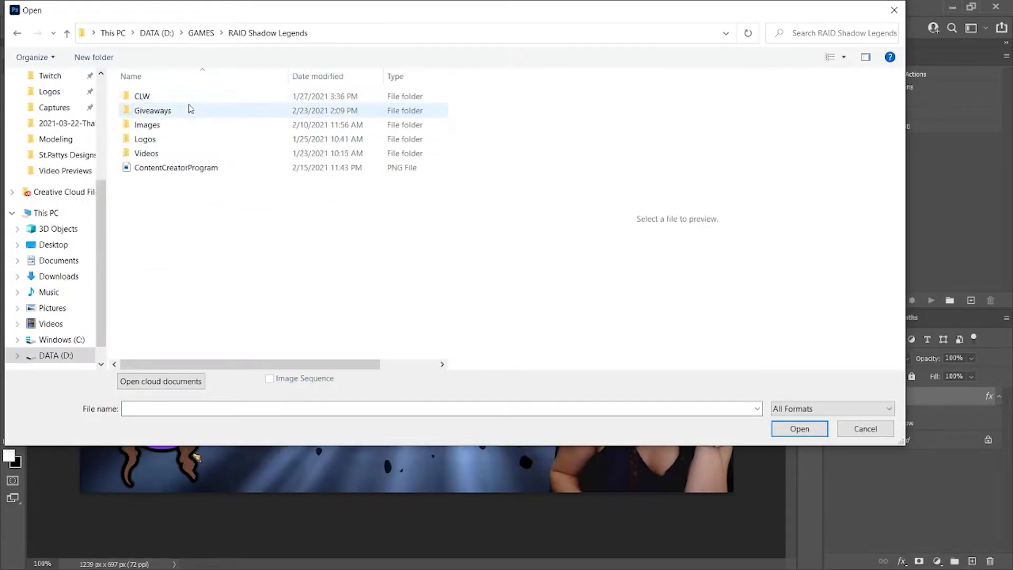
pyautogui.doubleClick(158, 140)
pyautogui.click(165, 117)
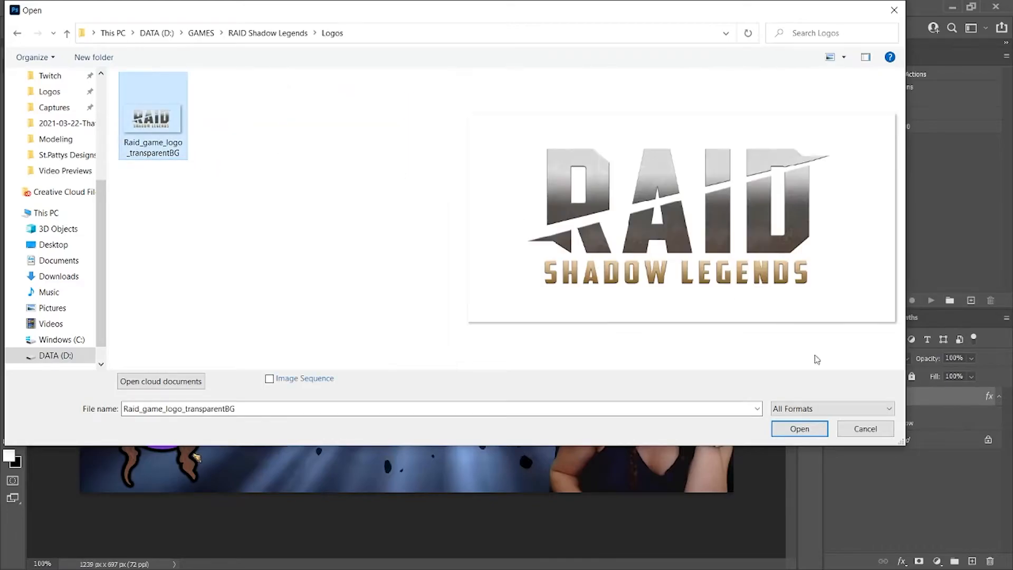
pyautogui.click(819, 436)
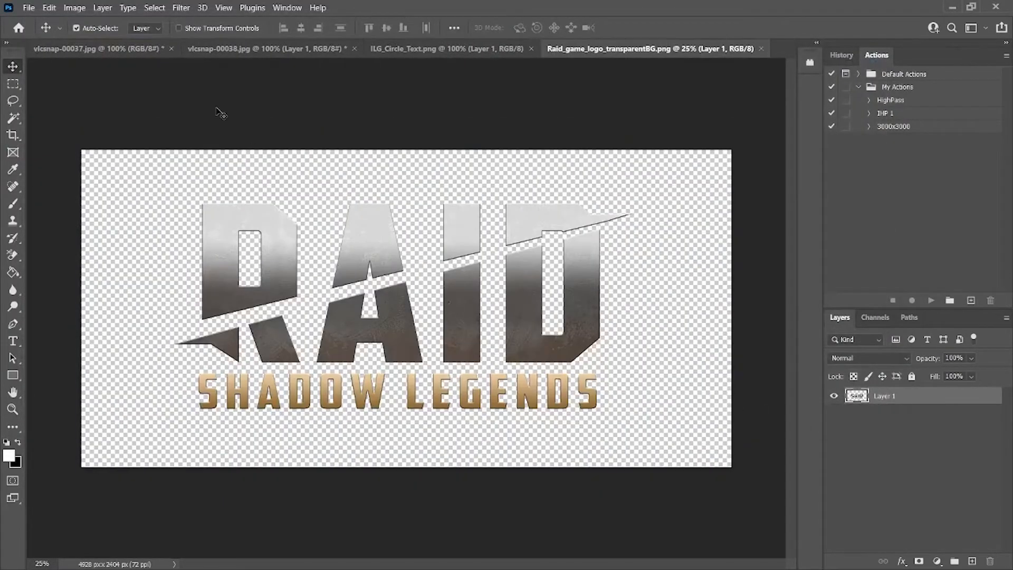
# - Resize the RAID logo image to 1000 px wide with proportions kept
pyautogui.click(74, 7)
pyautogui.click(101, 97)
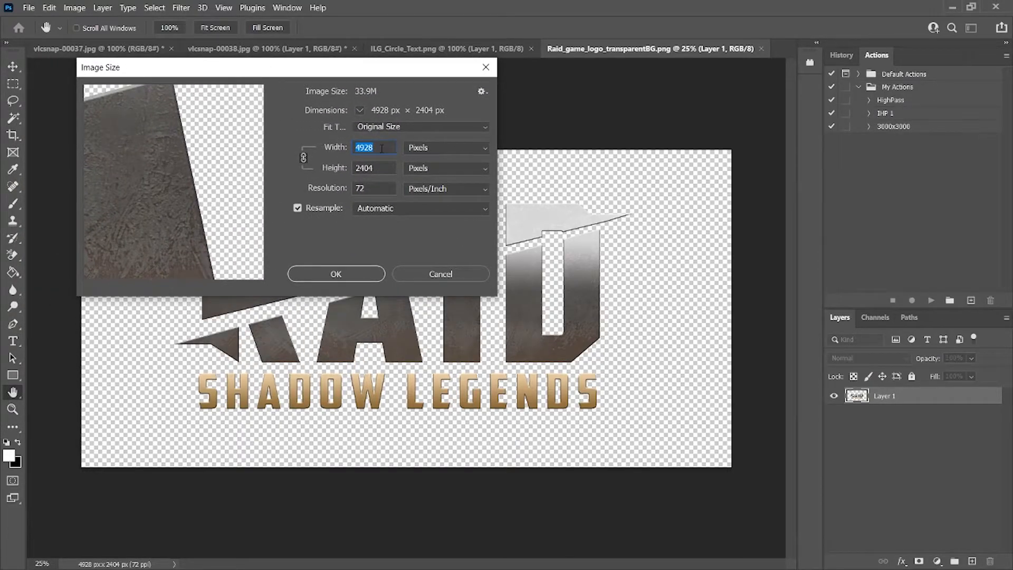
pyautogui.write('1000')
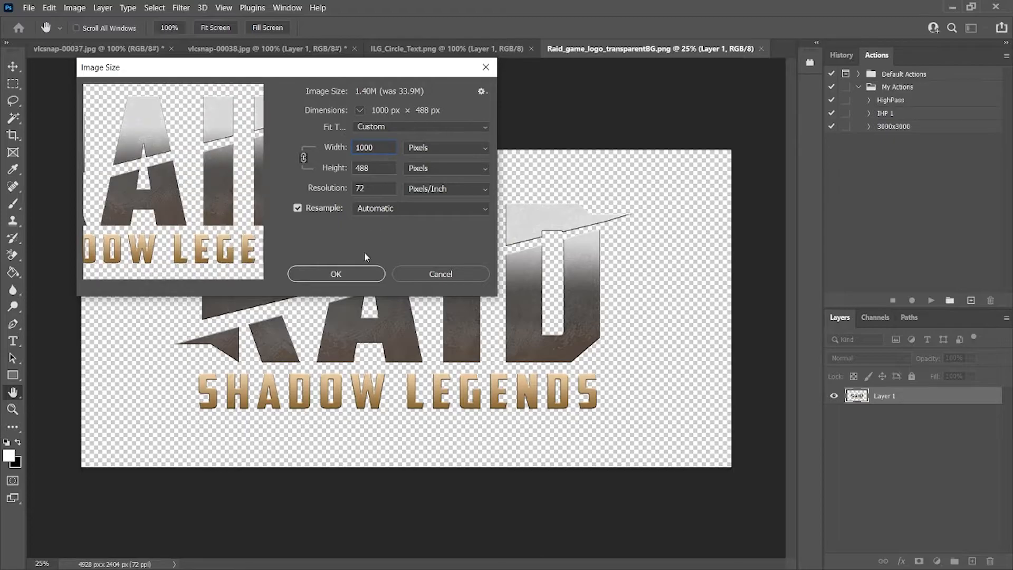
pyautogui.click(349, 276)
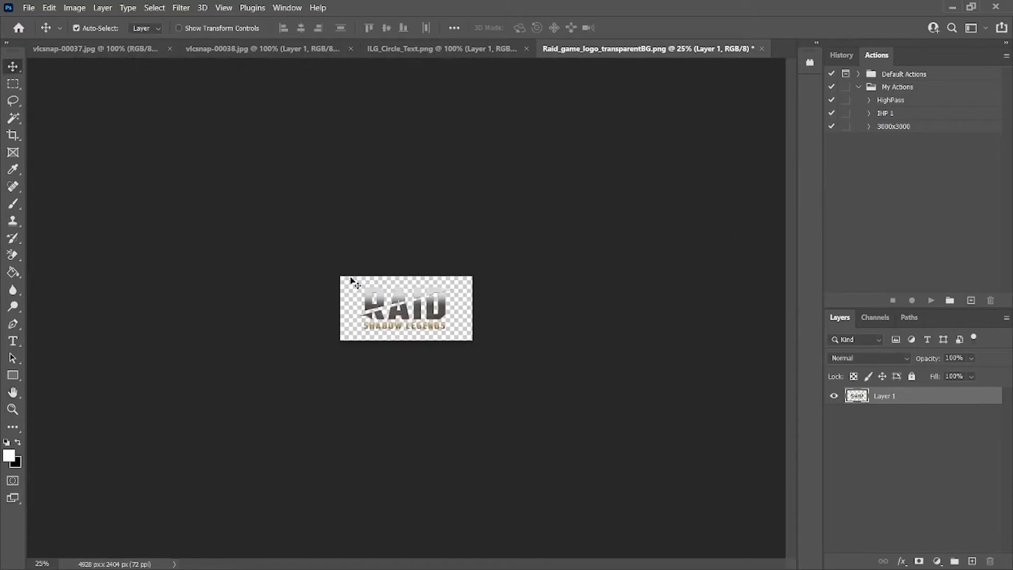
# - Copy the entire RAID logo image and paste it as a new layer into vlcsnap-00038.jpg, shifted toward the image's upper left
pyautogui.hotkey('ctrl', 'a')
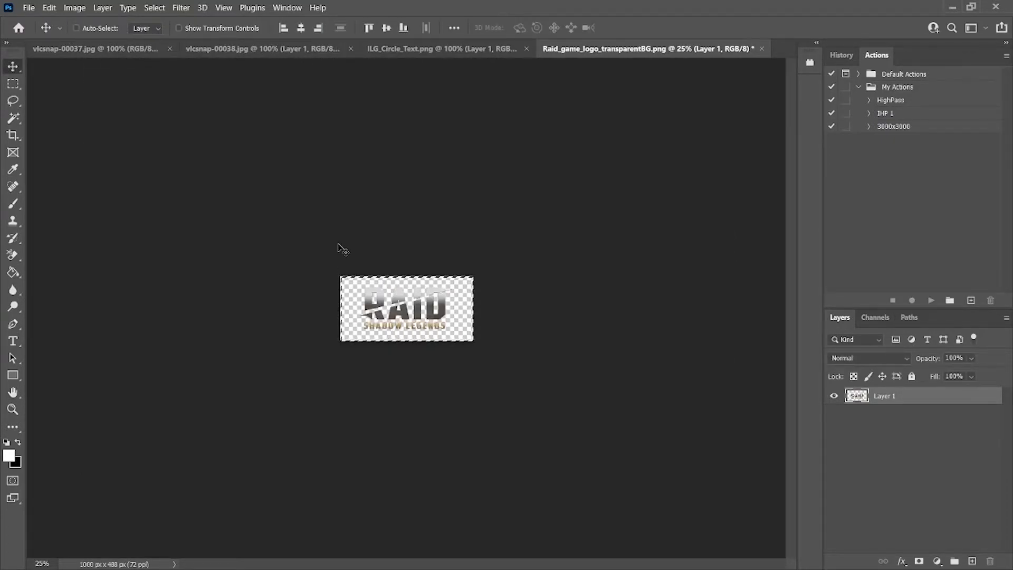
pyautogui.click(98, 53)
pyautogui.hotkey('ctrl', 'v')
pyautogui.hotkey('ctrl', 'z')
pyautogui.click(274, 48)
pyautogui.hotkey('ctrl', 'v')
pyautogui.moveTo(363, 315); pyautogui.dragTo(317, 244)
# - Scale the RAID logo proportionally to about 45% and place it above the woman in the image's upper-right area
pyautogui.click(29, 8)
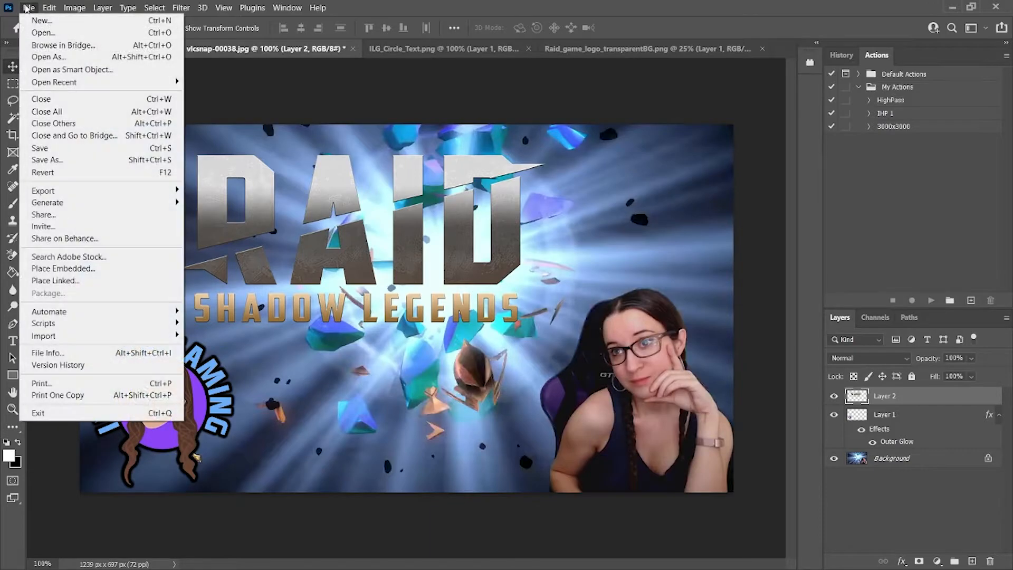
pyautogui.moveTo(50, 8)
pyautogui.click(100, 280)
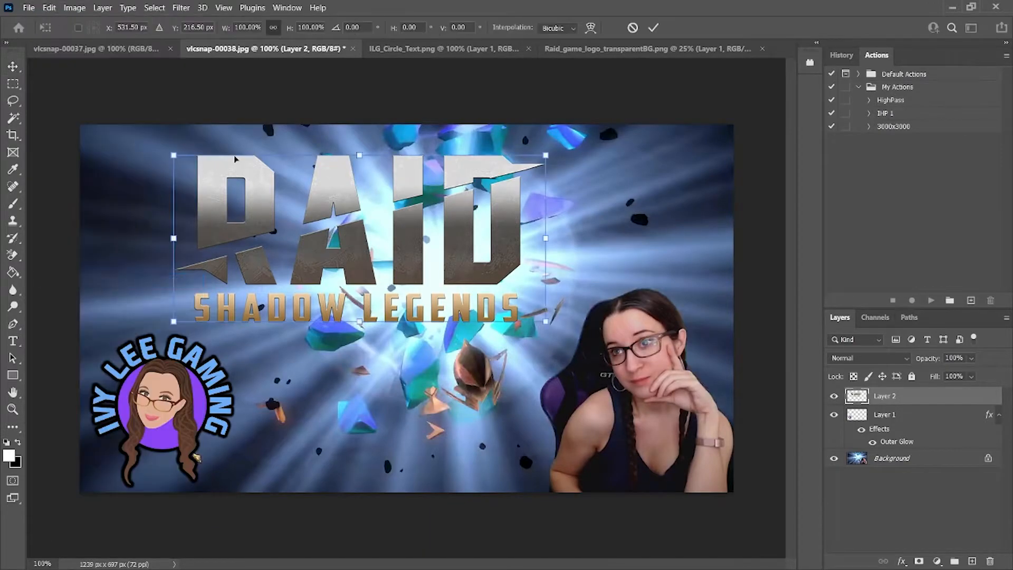
pyautogui.moveTo(174, 155); pyautogui.dragTo(330, 227)
pyautogui.moveTo(473, 280); pyautogui.dragTo(640, 216)
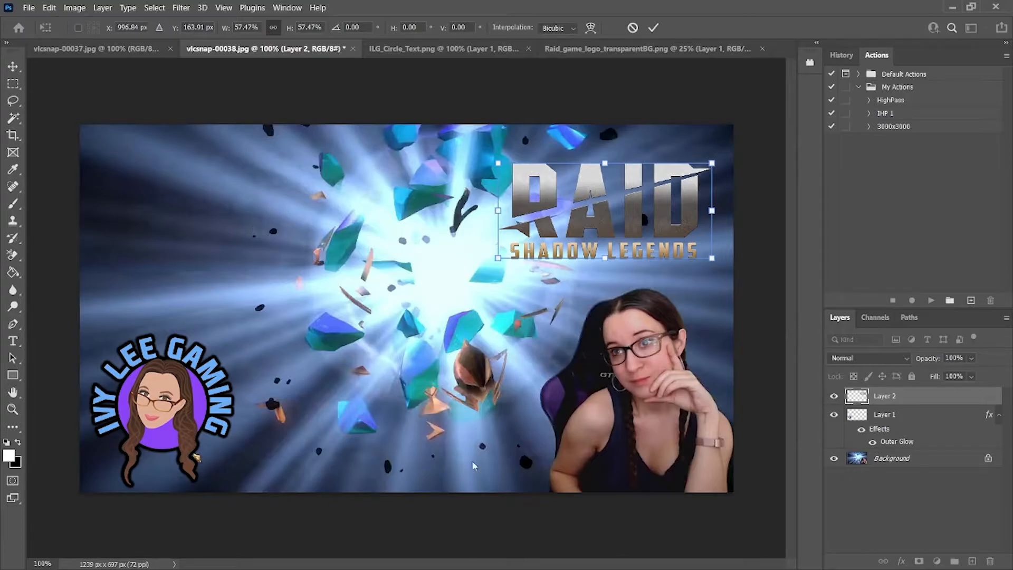
pyautogui.moveTo(645, 207)
pyautogui.mouseDown()
pyautogui.moveTo(232, 200)
pyautogui.moveTo(239, 224)
pyautogui.moveTo(645, 205)
pyautogui.mouseUp()
pyautogui.moveTo(499, 257); pyautogui.dragTo(546, 236)
pyautogui.moveTo(640, 205); pyautogui.dragTo(637, 217)
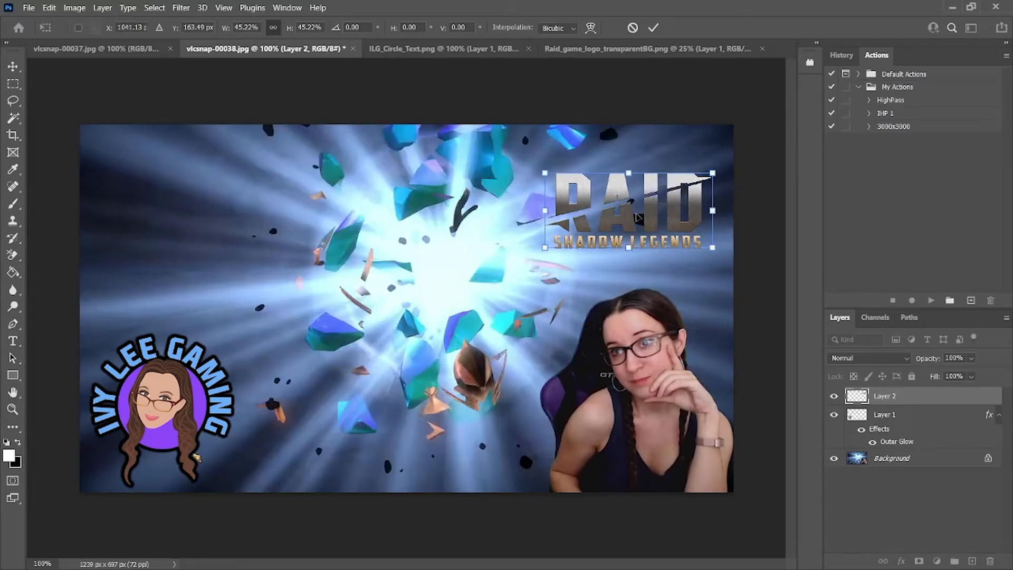
pyautogui.press('Return')
# - Add an Outer Glow effect to the RAID logo layer and apply the style
pyautogui.rightClick(925, 405)
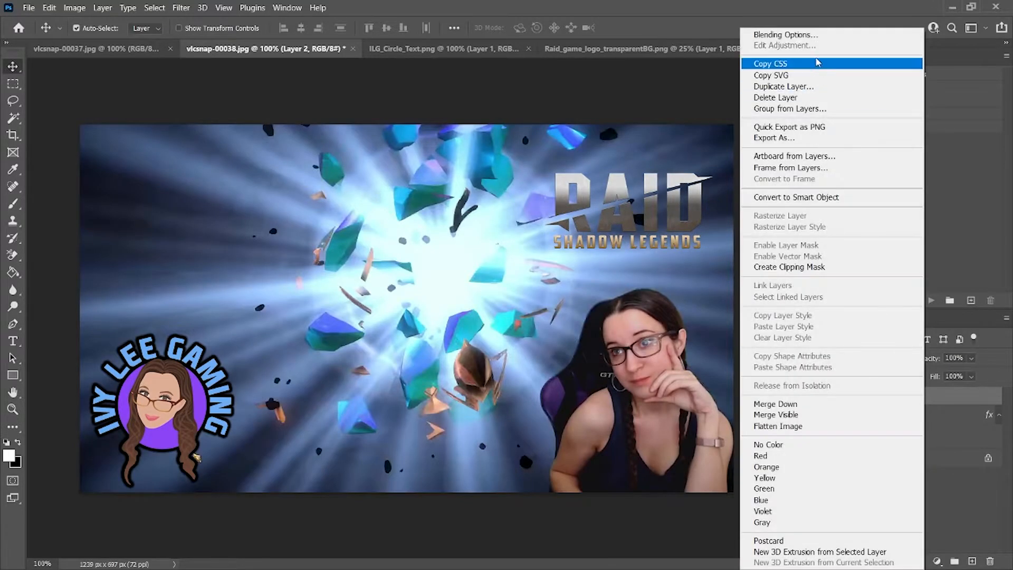
pyautogui.click(809, 37)
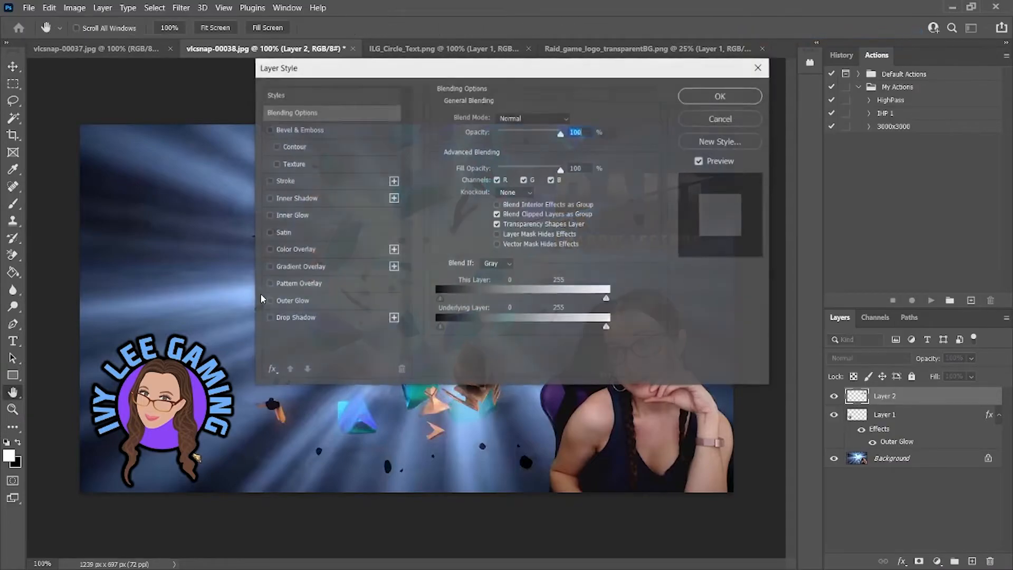
pyautogui.click(293, 301)
pyautogui.moveTo(521, 72); pyautogui.dragTo(414, 179)
pyautogui.click(634, 203)
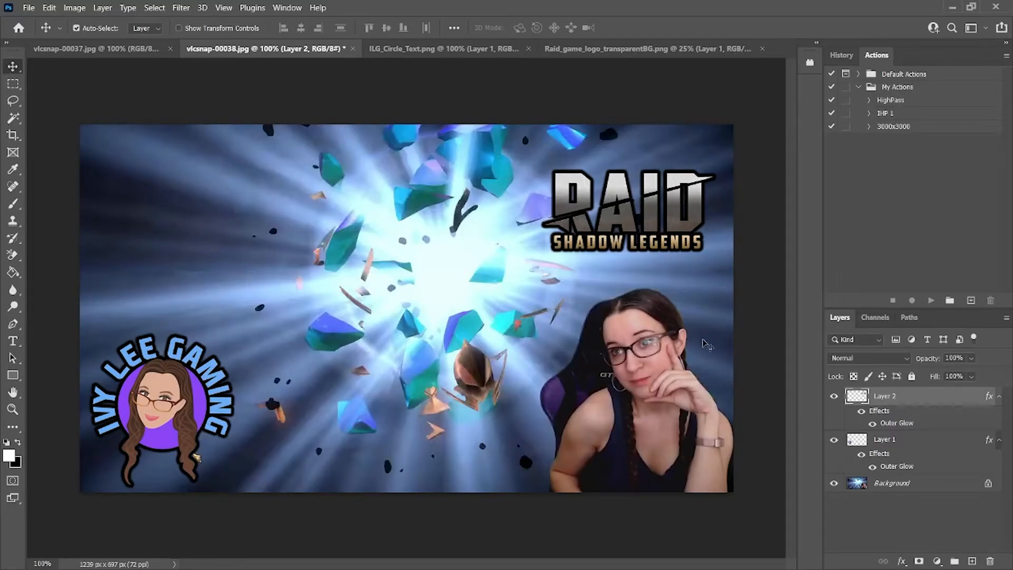
# - Enlarge the RAID logo slightly and position it about 62 px from the image's top edge and 27 px from its right edge
pyautogui.click(49, 7)
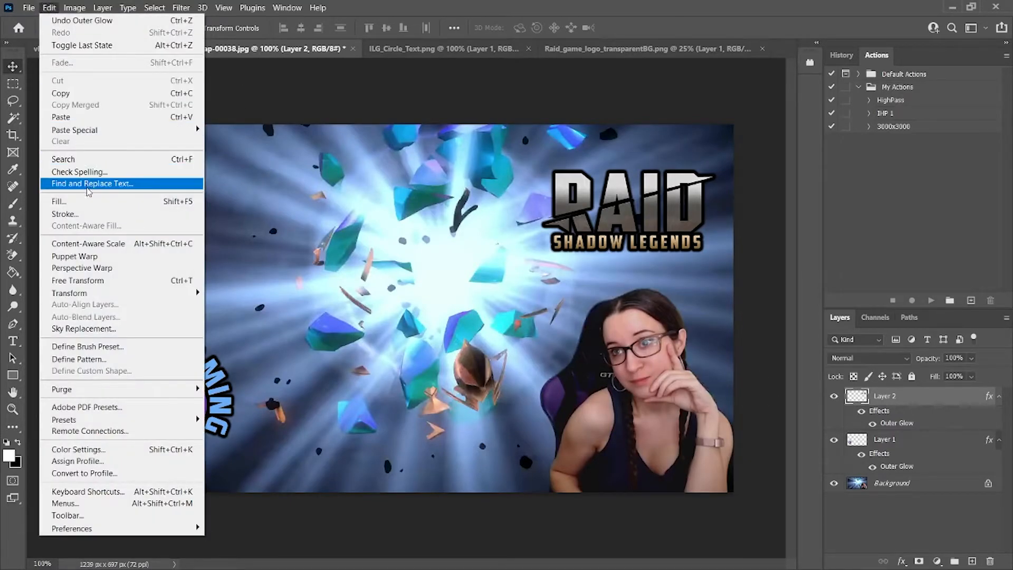
pyautogui.click(78, 280)
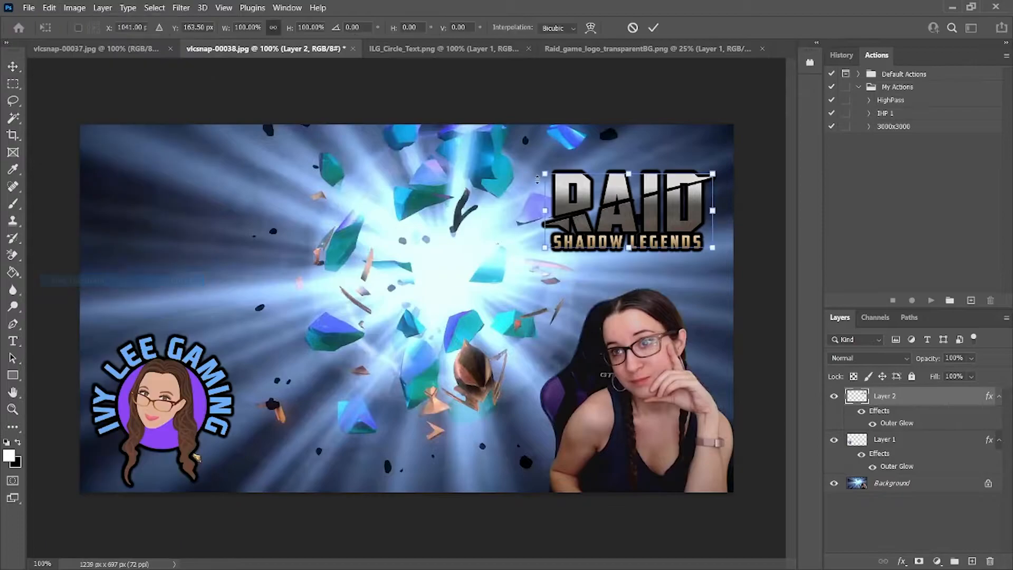
pyautogui.moveTo(547, 168); pyautogui.dragTo(532, 162)
pyautogui.moveTo(626, 201); pyautogui.dragTo(633, 192)
pyautogui.click(654, 27)
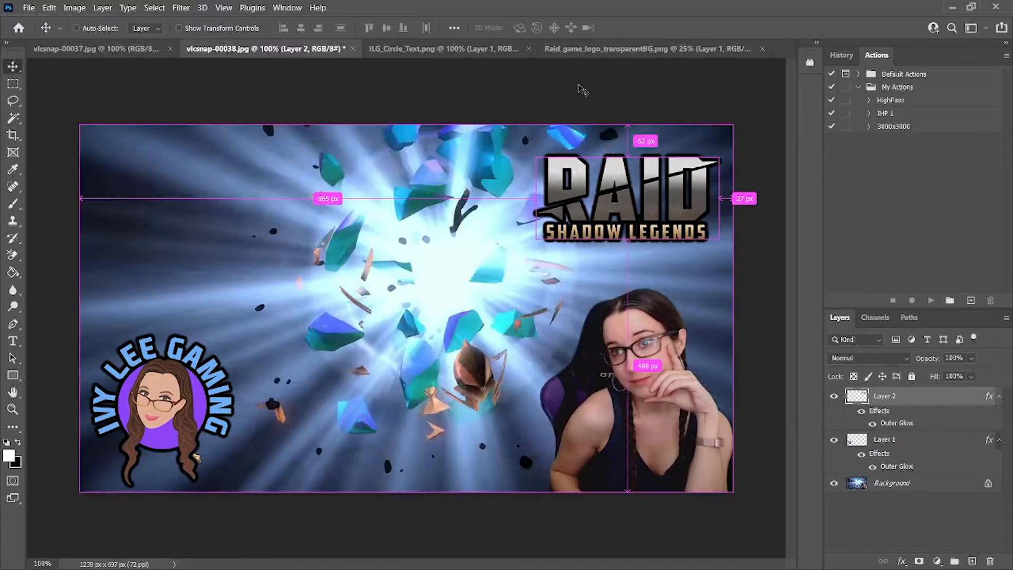
pyautogui.click(614, 120)
# - Examine the composition at several reduced view sizes to judge how readable both logos are at thumbnail scale
pyautogui.scroll(-6, 615, 120)
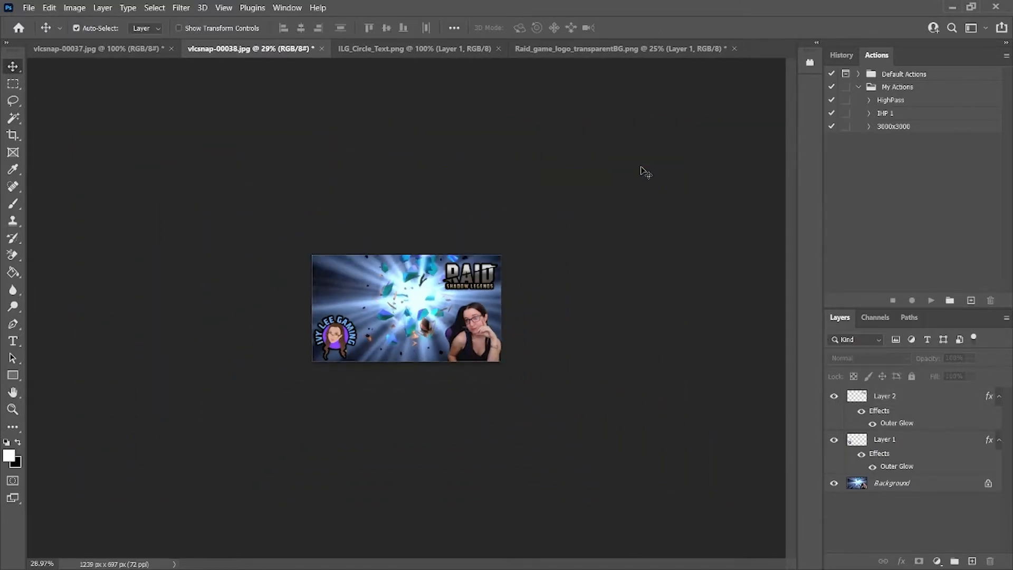
pyautogui.scroll(3, 645, 171)
pyautogui.scroll(-3, 645, 172)
pyautogui.scroll(3, 645, 171)
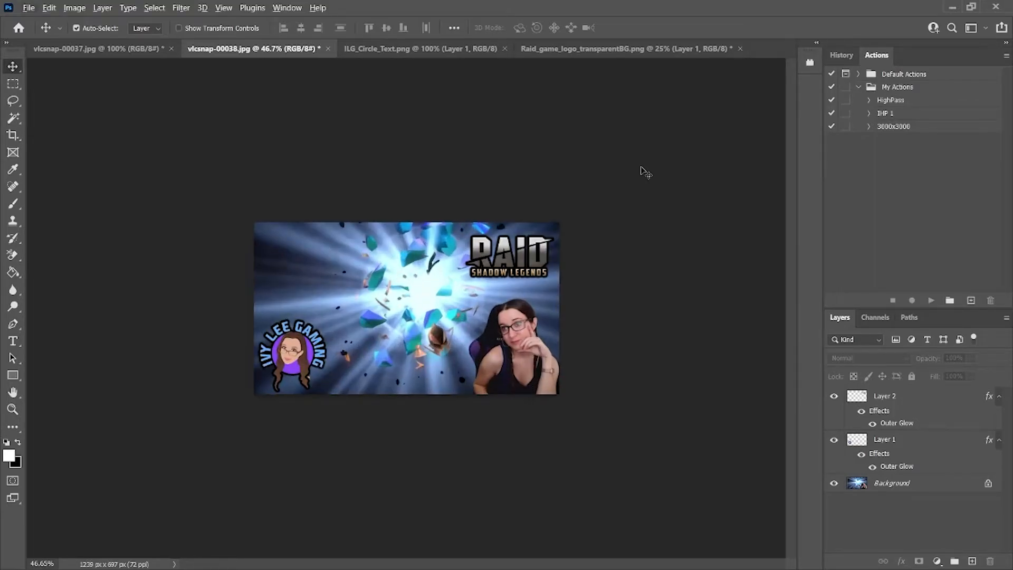
pyautogui.scroll(3, 644, 171)
pyautogui.scroll(-4, 645, 171)
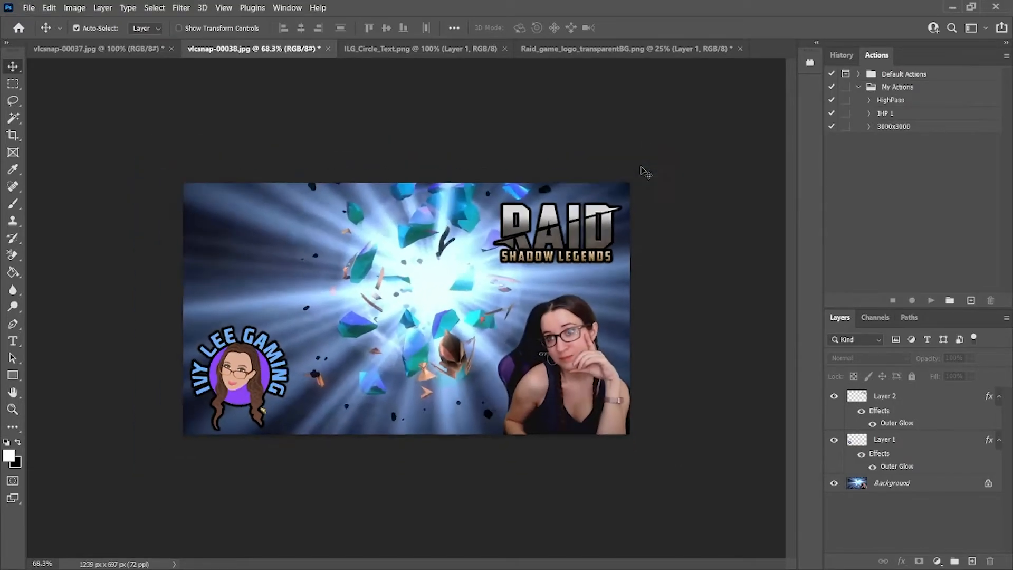
pyautogui.scroll(-1, 645, 172)
pyautogui.scroll(5, 645, 171)
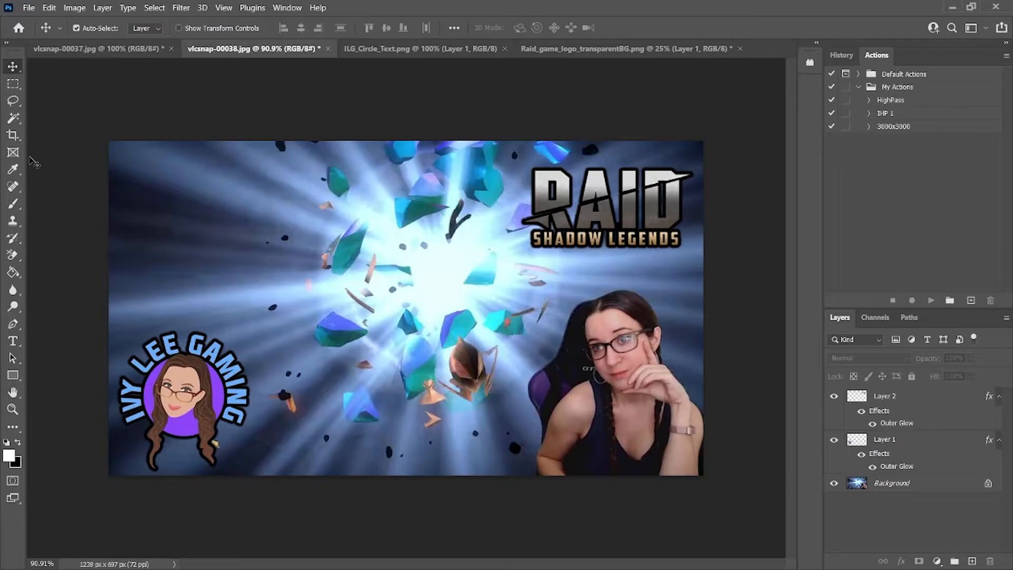
# - Add the text "2X ANCIENTS" in EA Sports Covers SC Bold at 120 pt and place it in the image's upper-left area
pyautogui.click(17, 343)
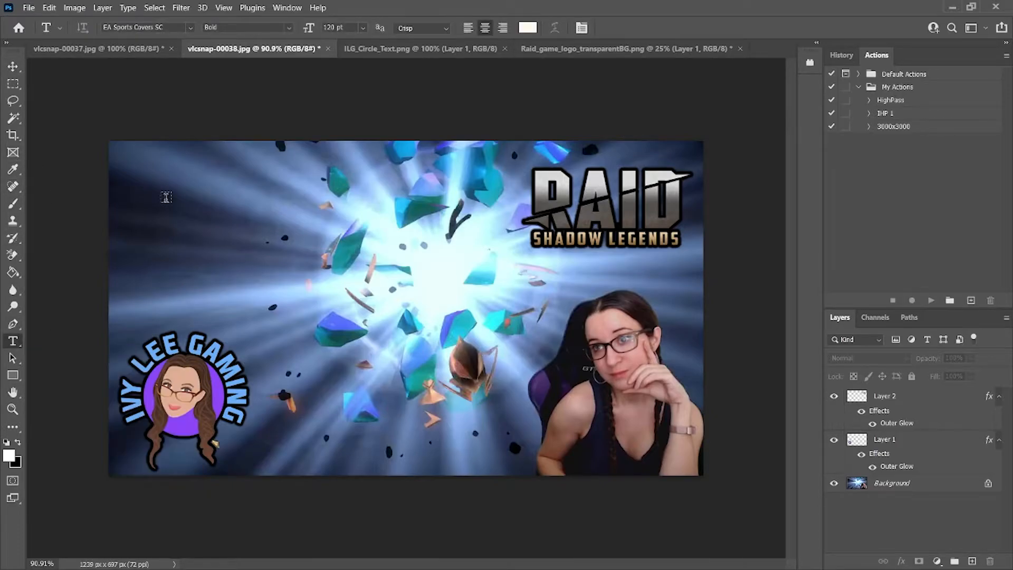
pyautogui.click(151, 205)
pyautogui.moveTo(189, 237); pyautogui.dragTo(338, 266)
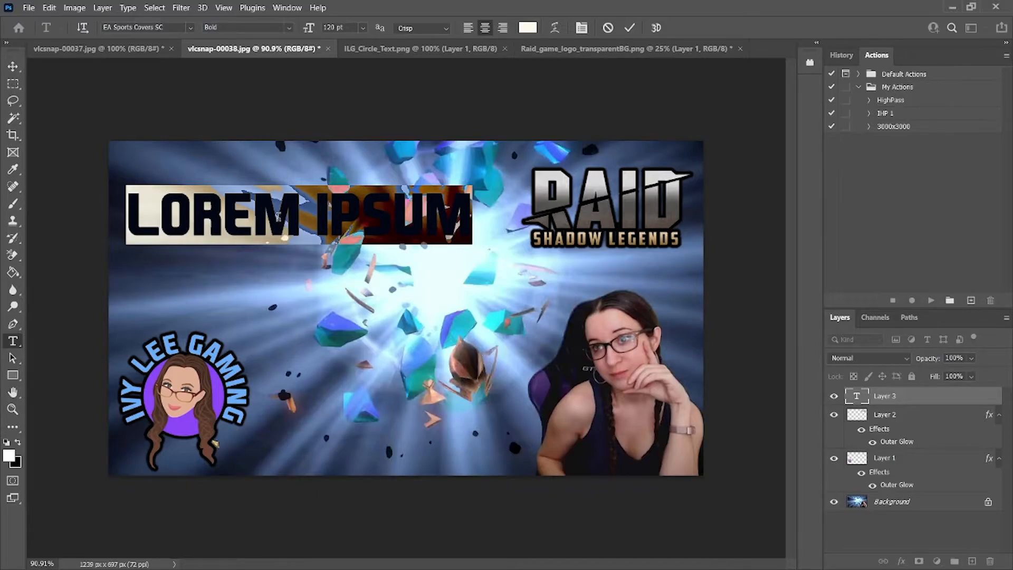
pyautogui.write('2X A')
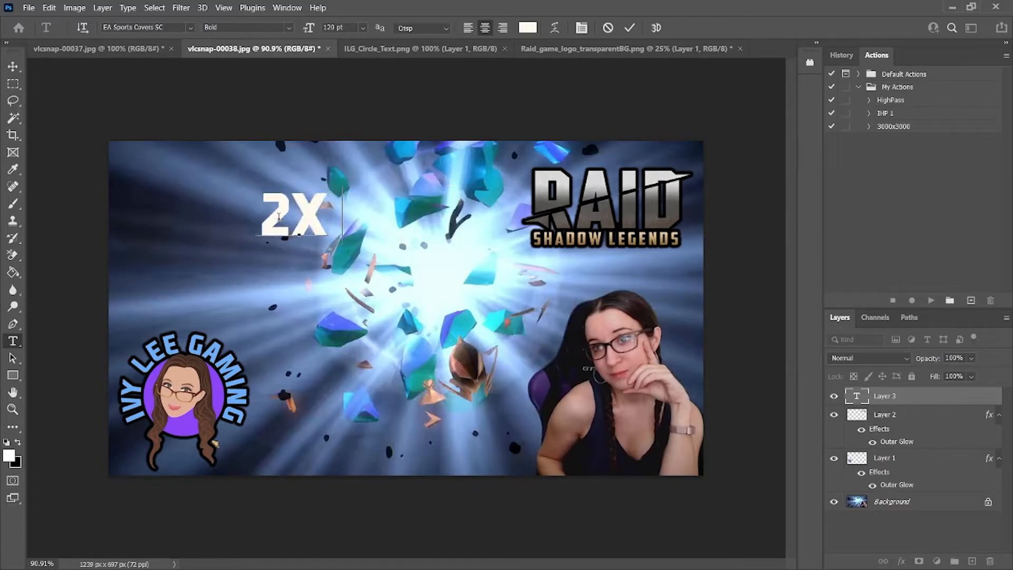
pyautogui.press('BackSpace')
pyautogui.press('BackSpace')
pyautogui.press('BackSpace')
pyautogui.write('XA')
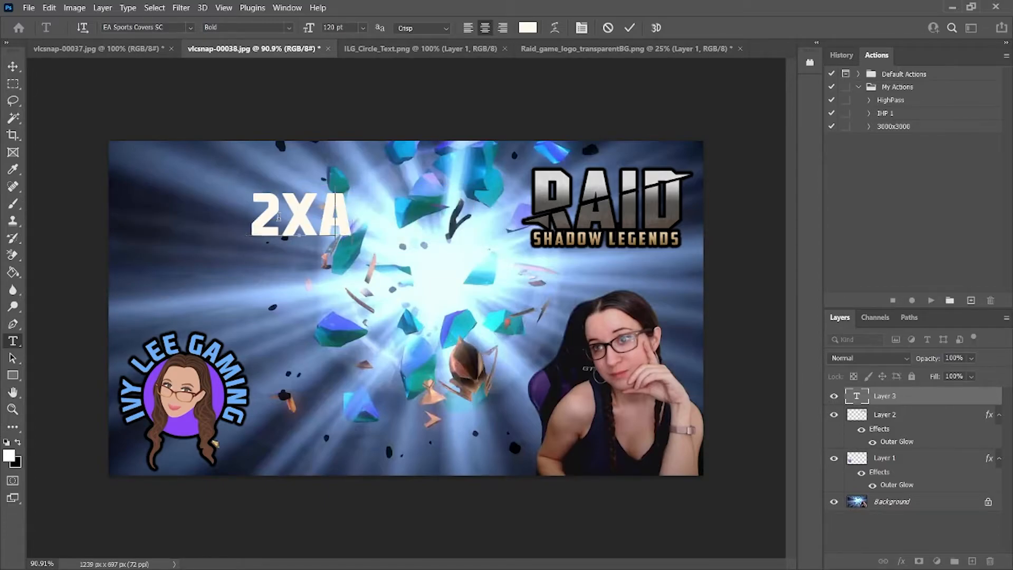
pyautogui.press('BackSpace')
pyautogui.press('BackSpace')
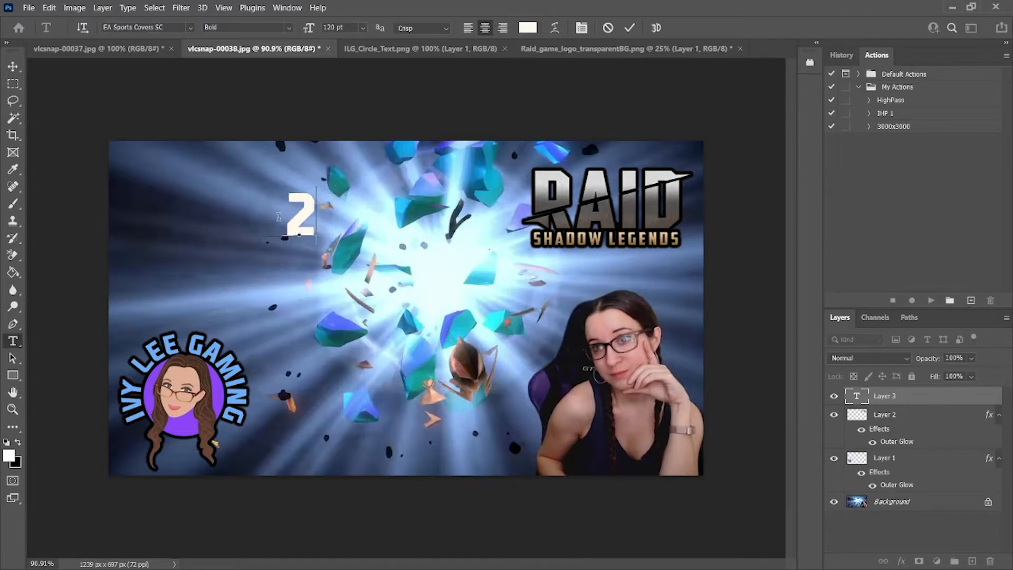
pyautogui.write('X ANCIENTS')
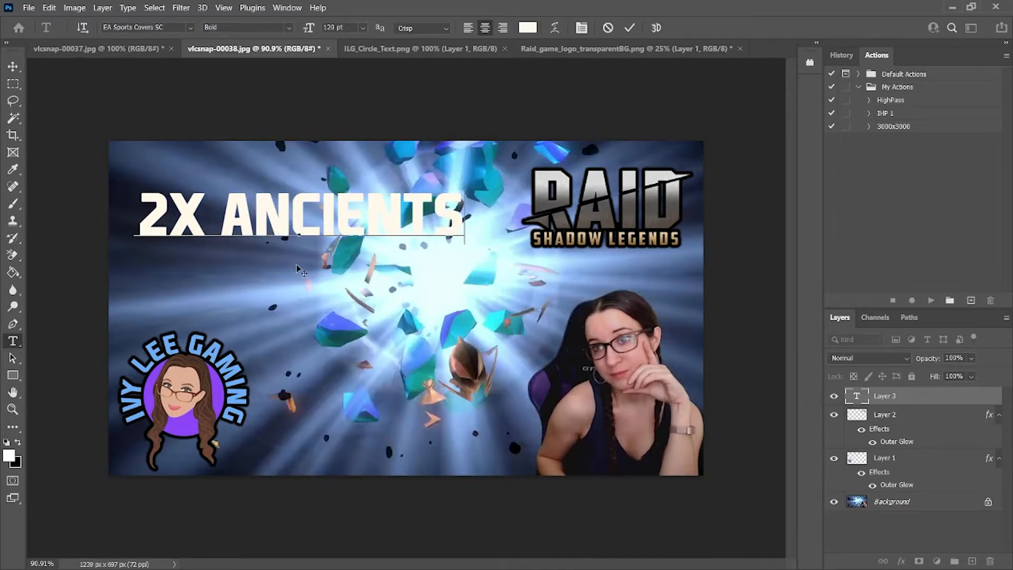
pyautogui.moveTo(298, 269); pyautogui.dragTo(285, 240)
# - Set the color of the "2X ANCIENTS" text to black (000000)
pyautogui.tripleClick(278, 195)
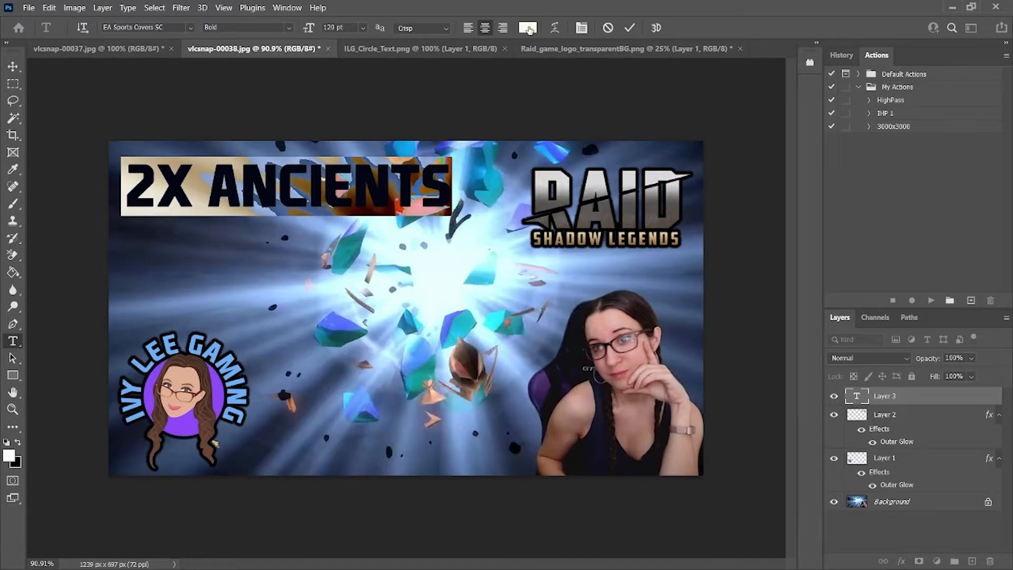
pyautogui.click(528, 28)
pyautogui.moveTo(239, 346); pyautogui.dragTo(63, 403)
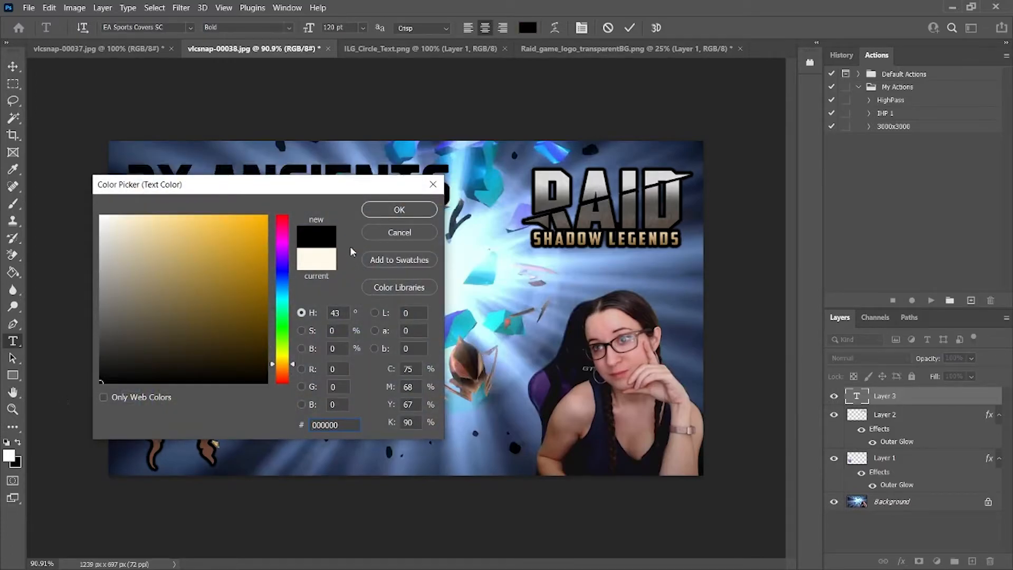
pyautogui.click(385, 209)
pyautogui.click(355, 194)
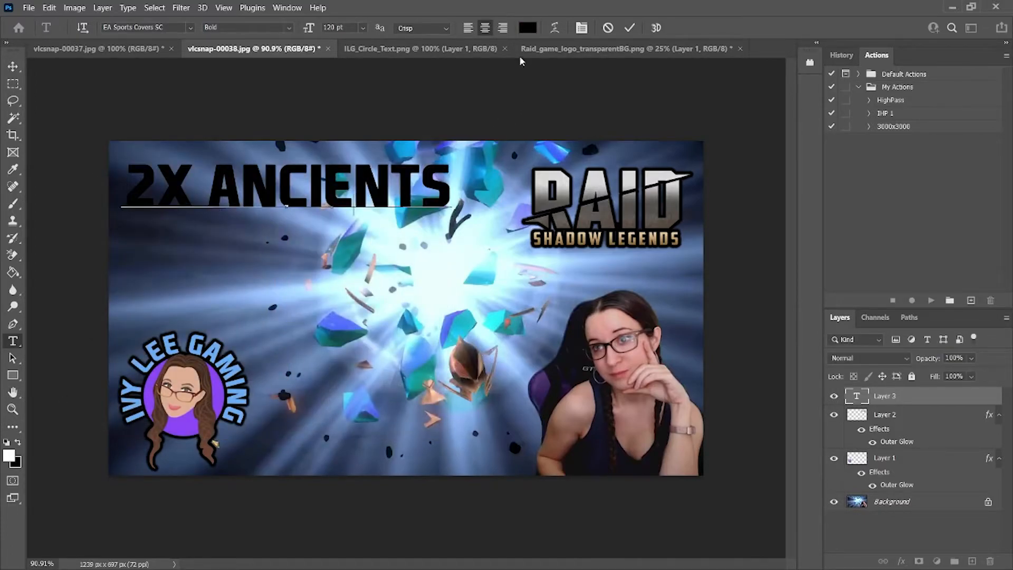
pyautogui.click(528, 28)
pyautogui.write('ffffff')
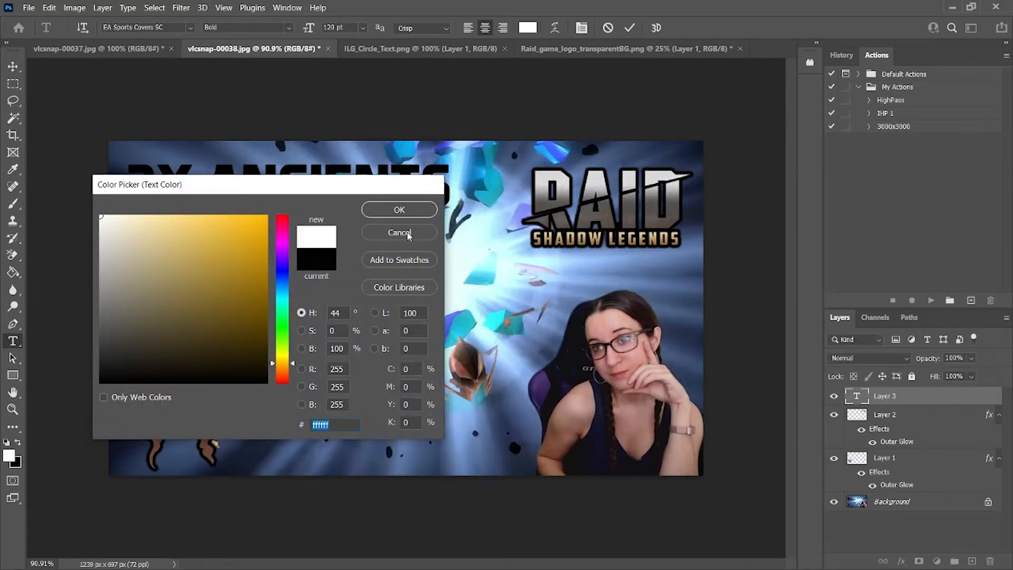
pyautogui.click(399, 232)
# - Nudge the black "2X ANCIENTS" text slightly within the image's upper-left area and commit it
pyautogui.moveTo(452, 184); pyautogui.dragTo(110, 171)
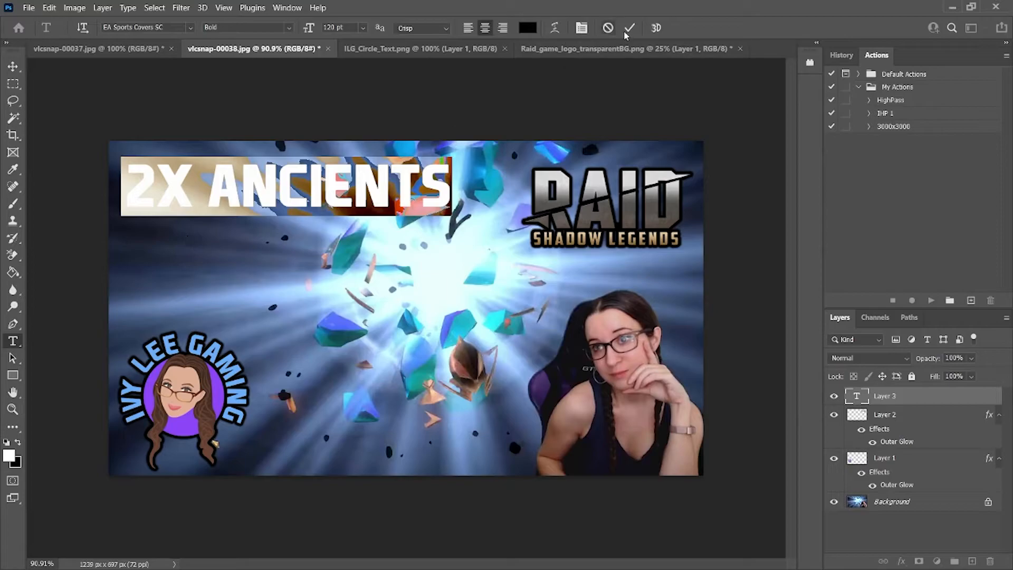
pyautogui.click(324, 185)
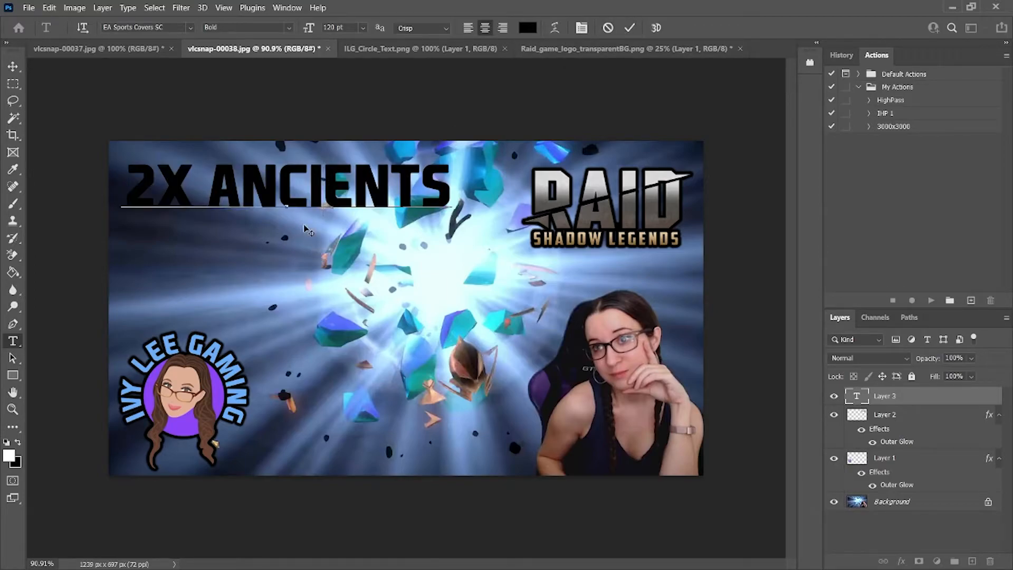
pyautogui.moveTo(308, 245); pyautogui.dragTo(312, 246)
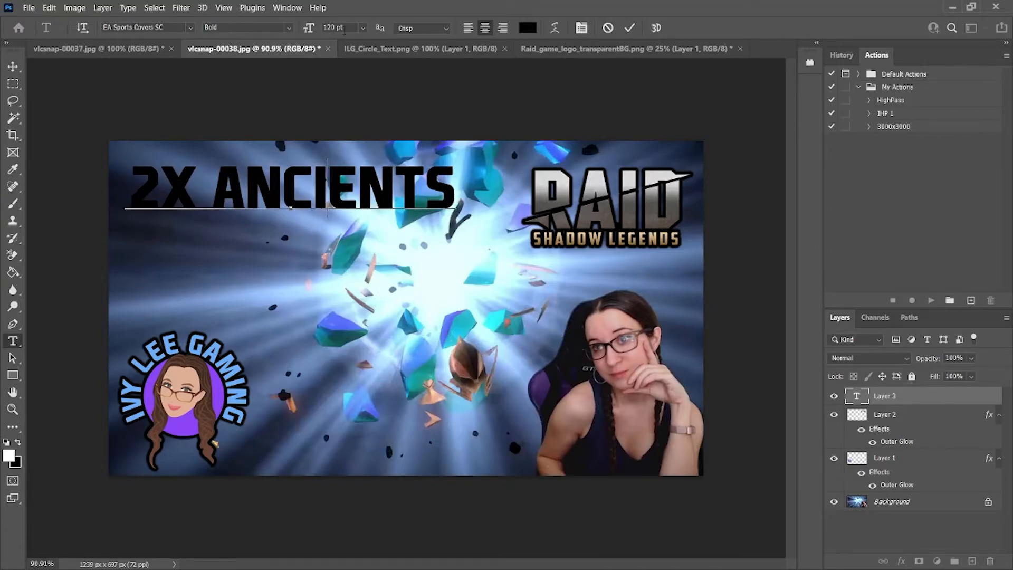
pyautogui.moveTo(271, 253); pyautogui.dragTo(269, 252)
pyautogui.click(629, 28)
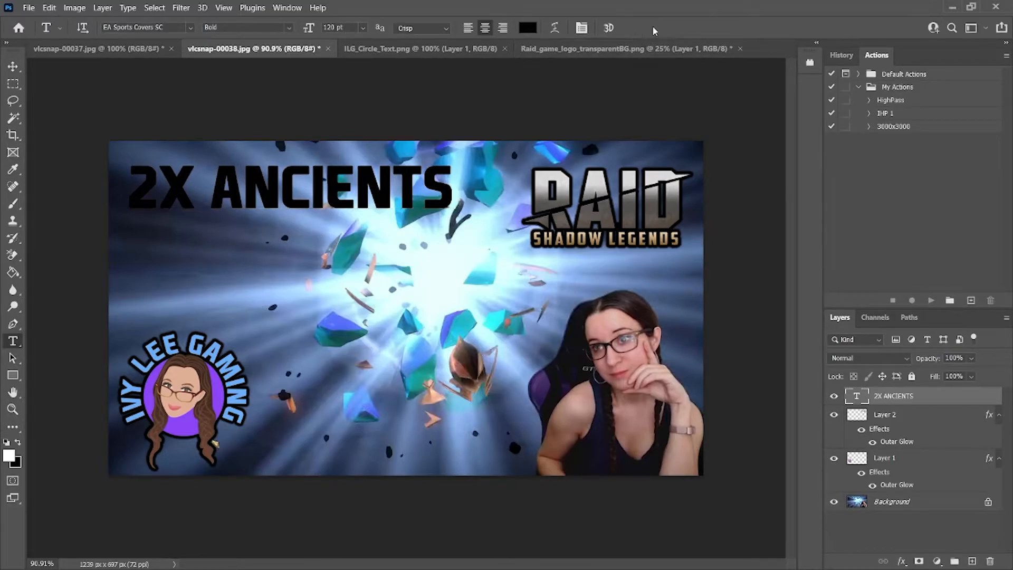
# - Add an Outer Glow layer style to the "2X ANCIENTS" text and set the glow color to white (ffffff)
pyautogui.rightClick(897, 396)
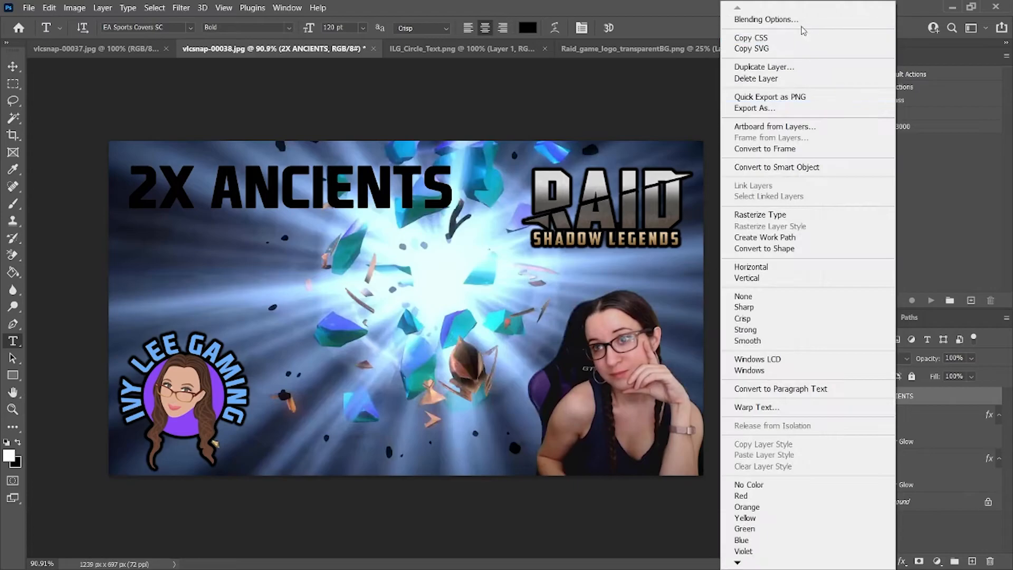
pyautogui.click(739, 19)
pyautogui.moveTo(330, 174); pyautogui.dragTo(640, 155)
pyautogui.click(496, 390)
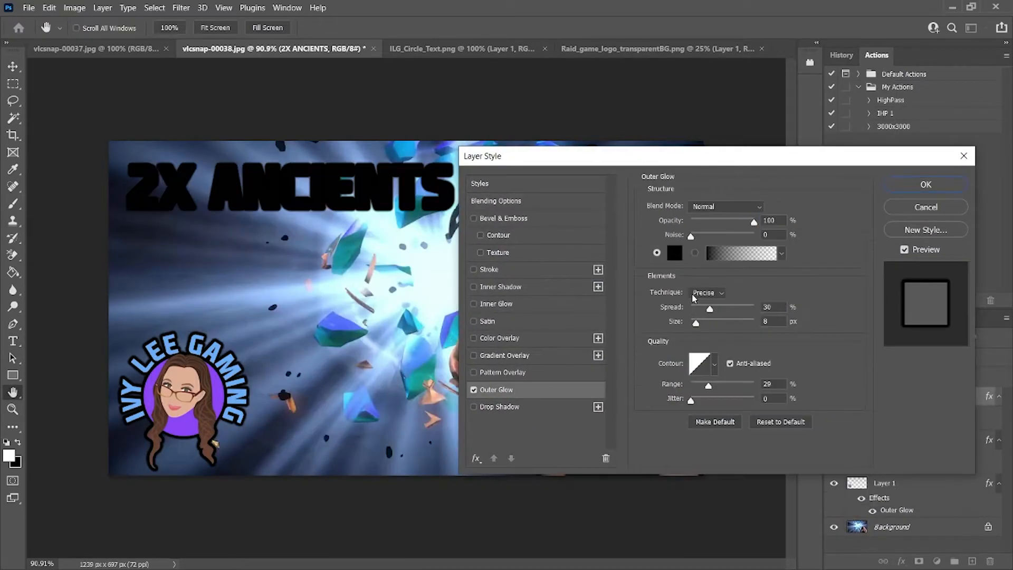
pyautogui.click(678, 255)
pyautogui.moveTo(192, 281); pyautogui.dragTo(65, 169)
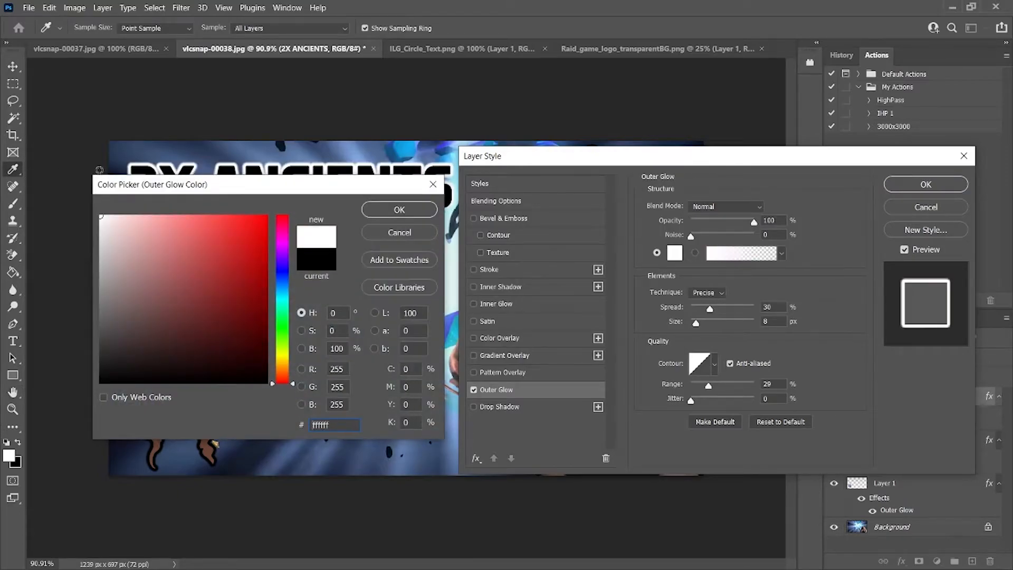
pyautogui.click(384, 211)
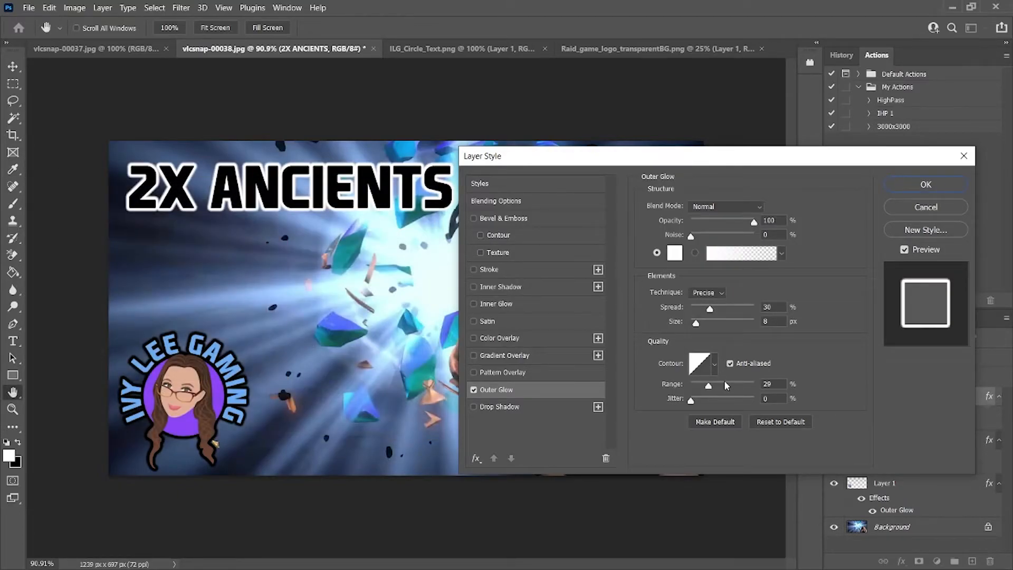
# - Refine the title's outer glow to 25% spread, 4 px size and 1% range, and apply the style
pyautogui.moveTo(701, 311); pyautogui.dragTo(707, 311)
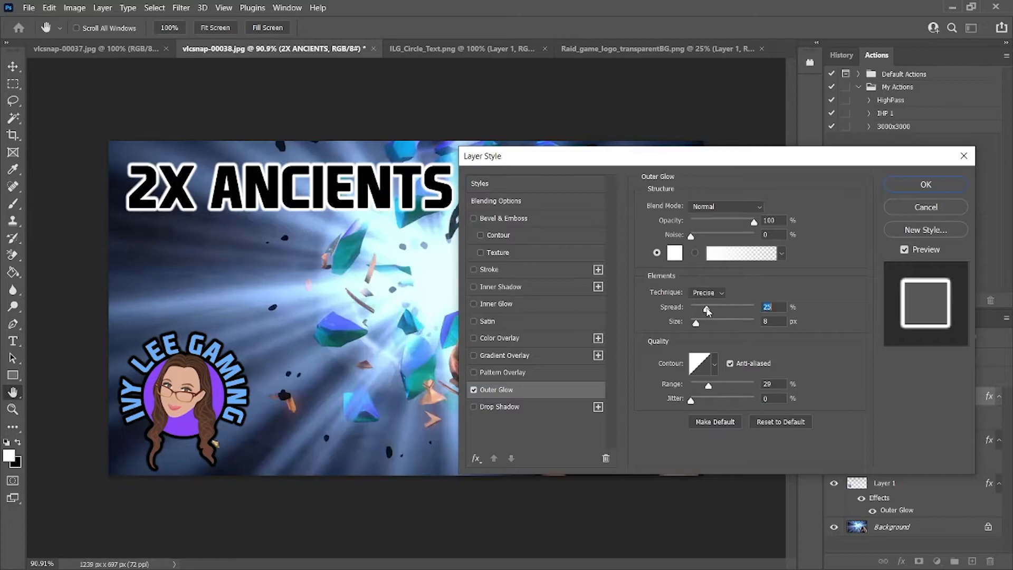
pyautogui.moveTo(709, 386); pyautogui.dragTo(675, 373)
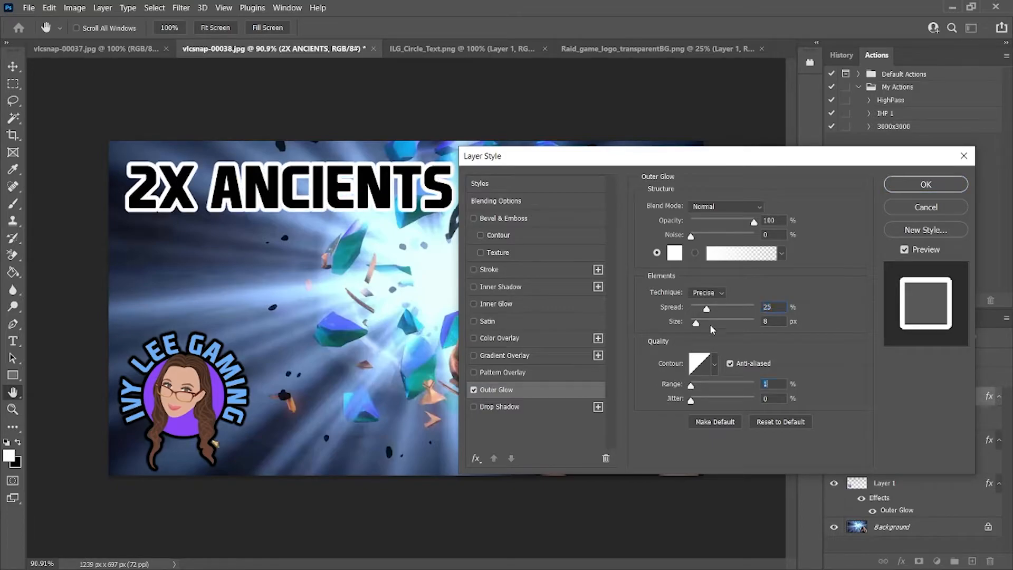
pyautogui.moveTo(697, 326); pyautogui.dragTo(695, 325)
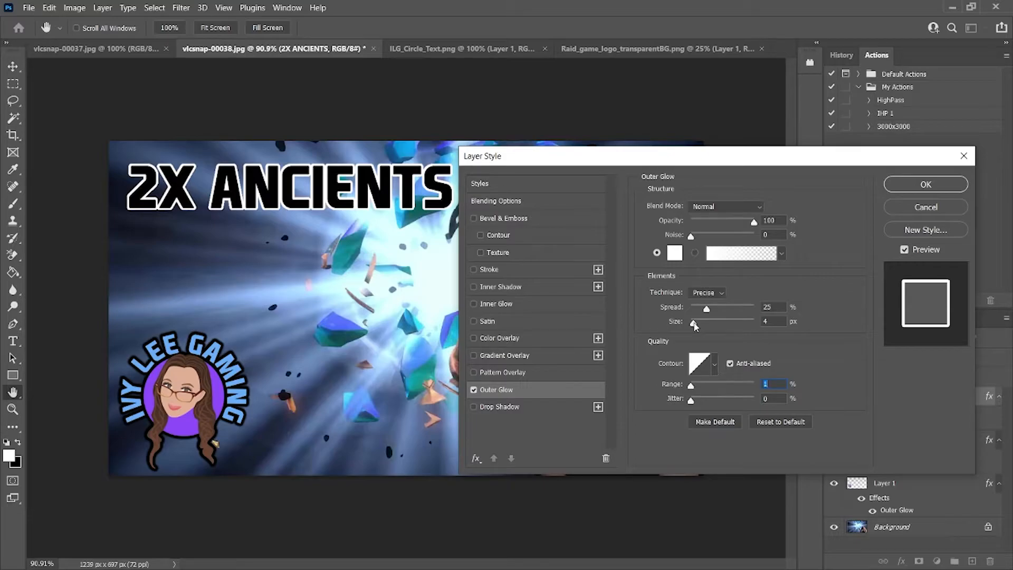
pyautogui.click(900, 184)
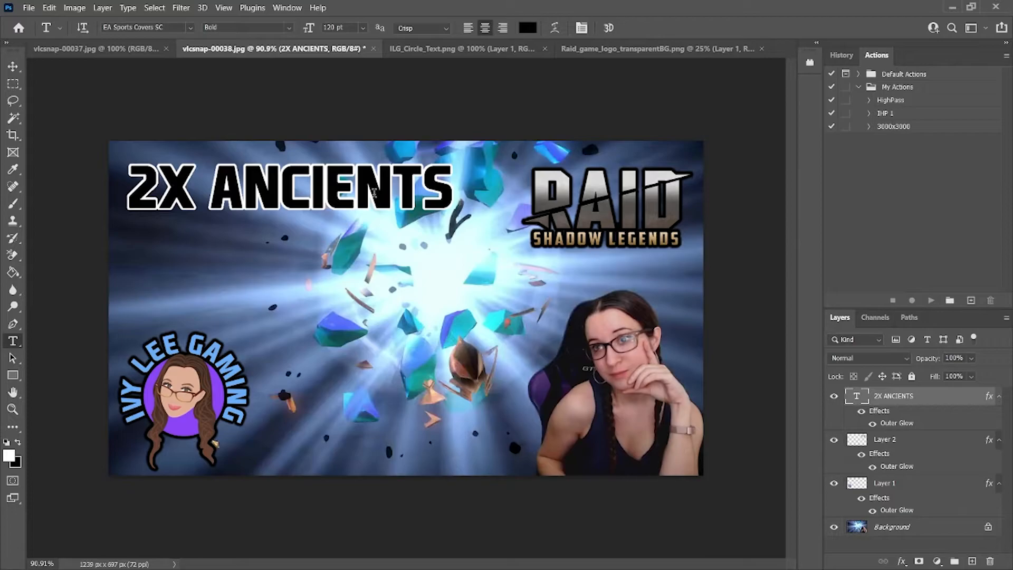
# - Start a new text layer below the "2X ANCIENTS" title and set its text color to white (ffffff)
pyautogui.click(158, 266)
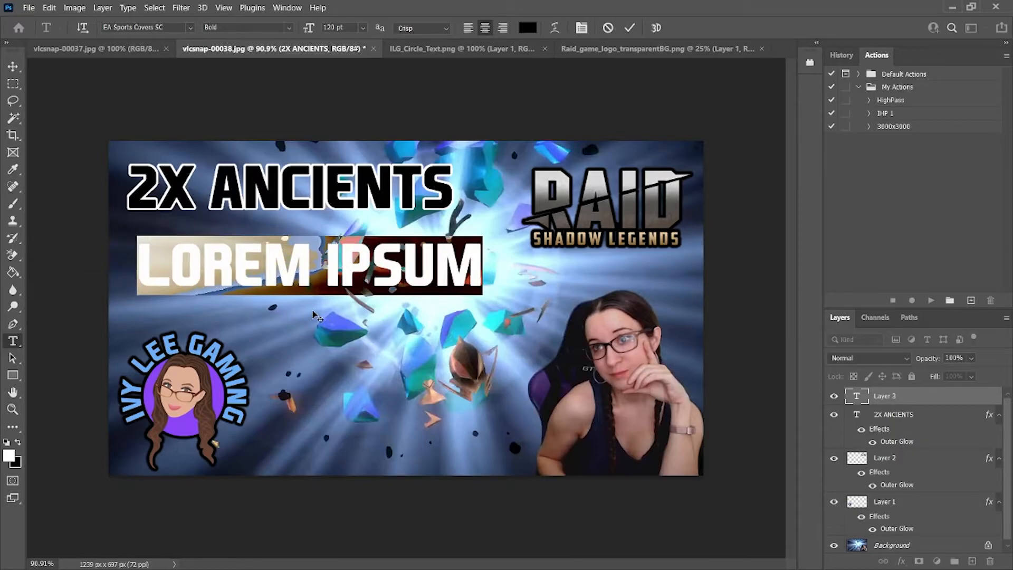
pyautogui.click(528, 27)
pyautogui.click(115, 216)
pyautogui.moveTo(109, 199); pyautogui.dragTo(93, 164)
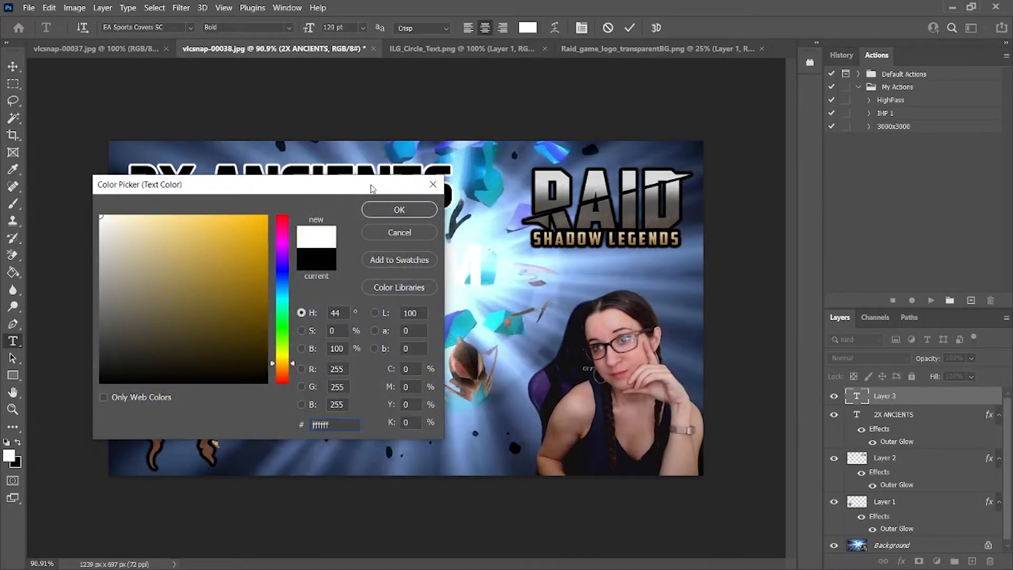
pyautogui.click(417, 209)
# - Replace the placeholder text with "CLW & VIEWER SHARD PULLS"
pyautogui.doubleClick(266, 268)
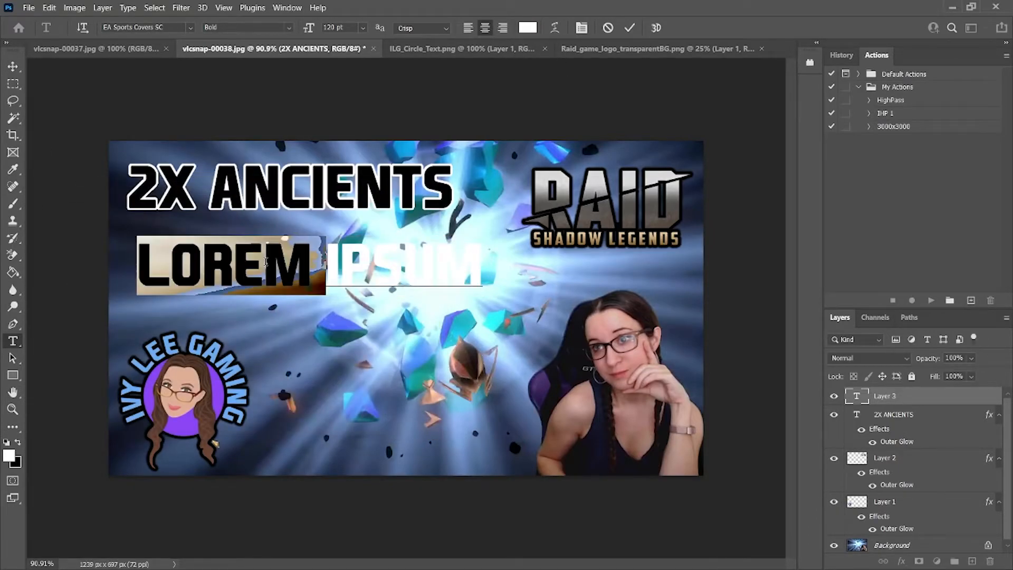
pyautogui.tripleClick(266, 268)
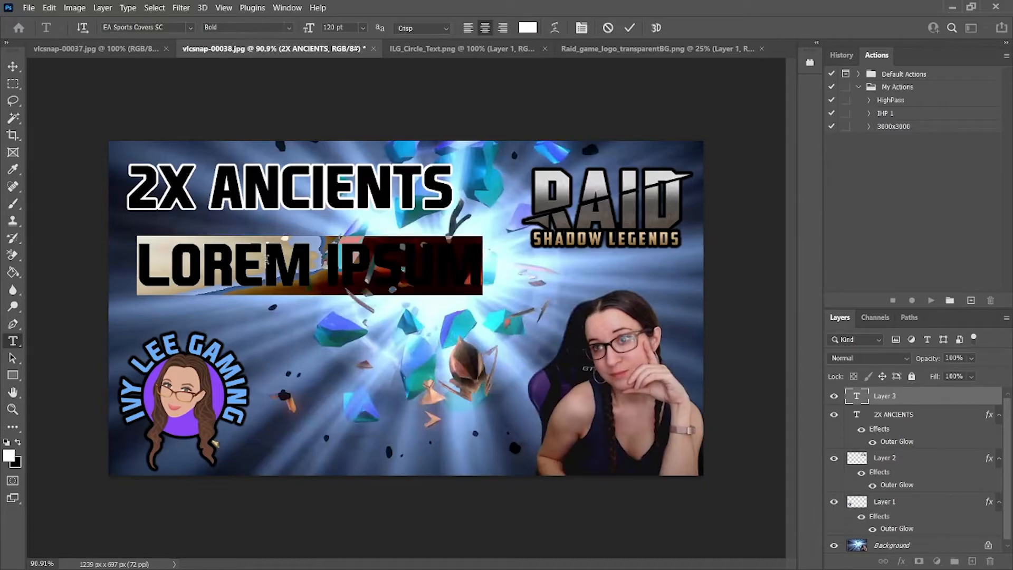
pyautogui.write('CLW ')
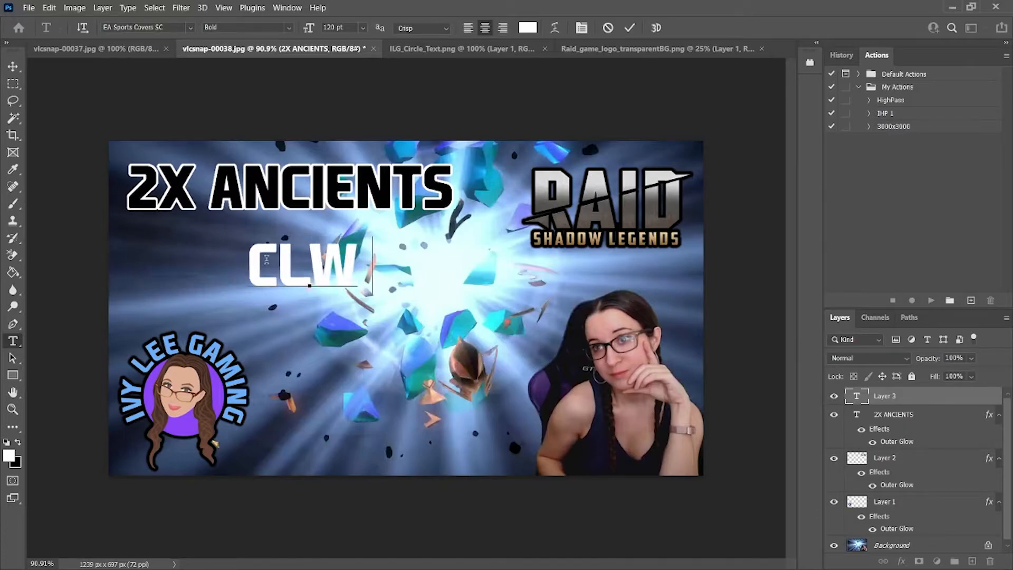
pyautogui.write('& VIEWER')
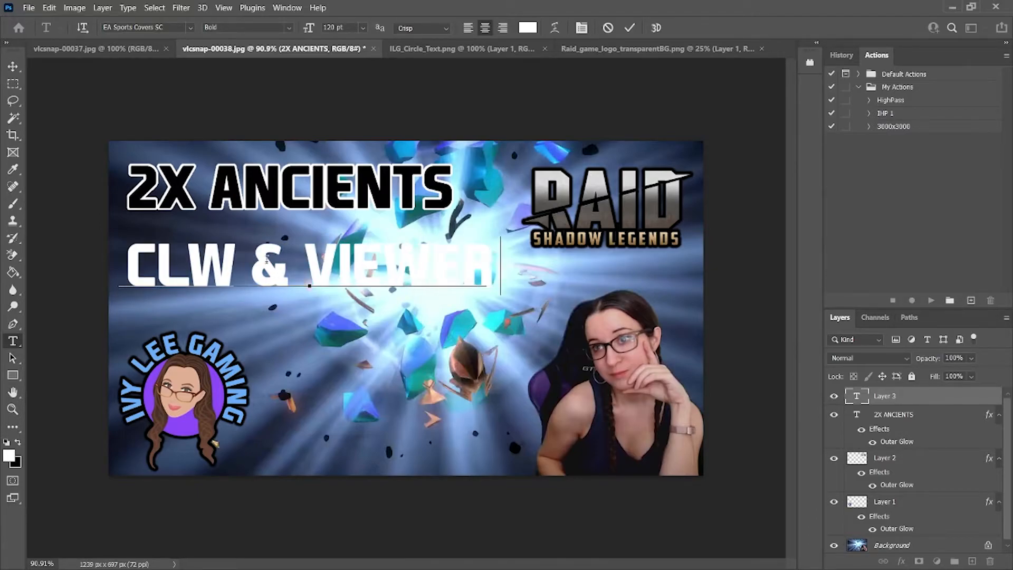
pyautogui.write(' SHARD PULLS')
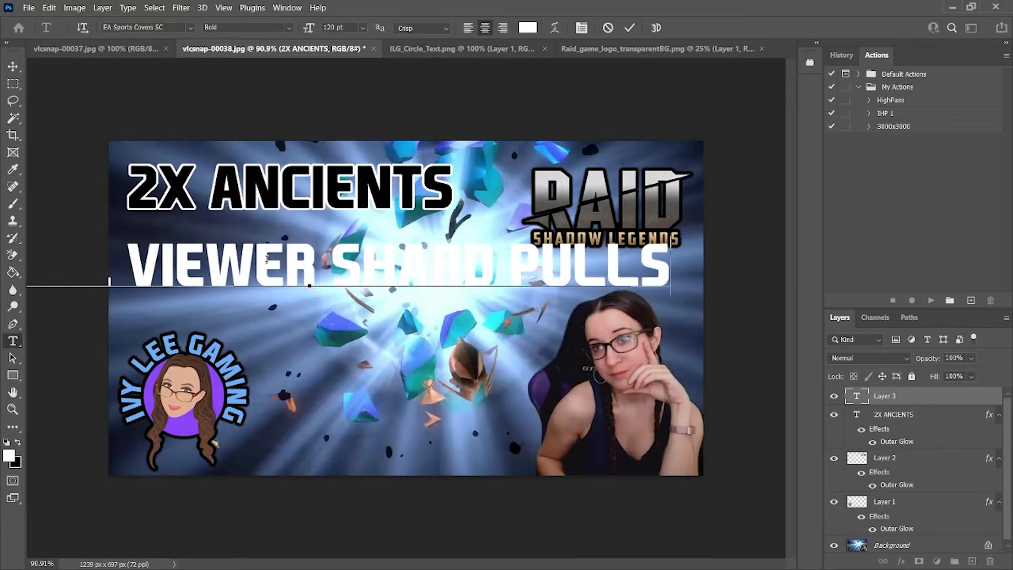
# - Delete the word "SHARD" from the second text and move the line so it fits within the image width
pyautogui.click(348, 248)
pyautogui.moveTo(495, 266); pyautogui.dragTo(367, 263)
pyautogui.press('BackSpace')
pyautogui.press('BackSpace')
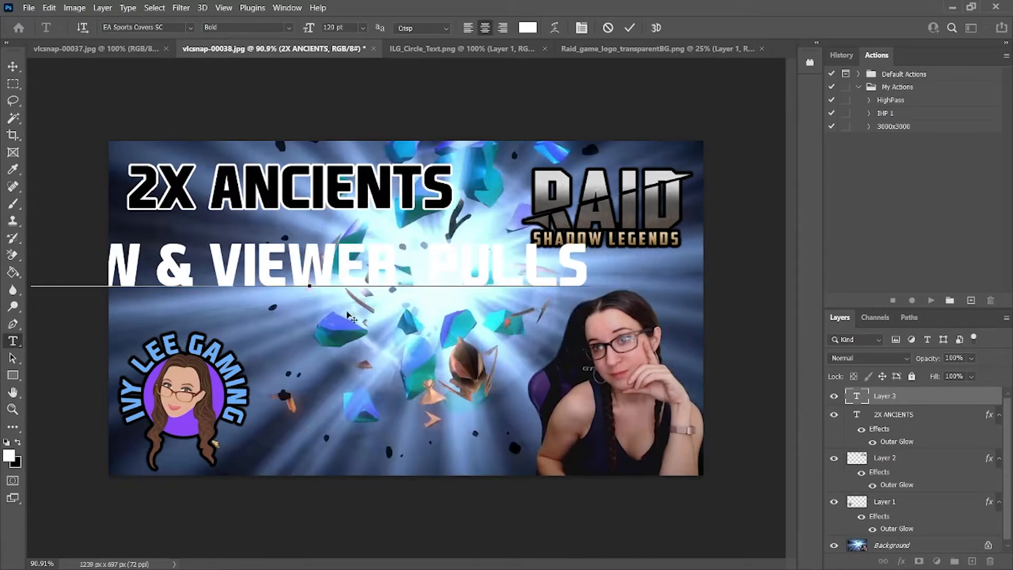
pyautogui.moveTo(409, 315); pyautogui.dragTo(501, 311)
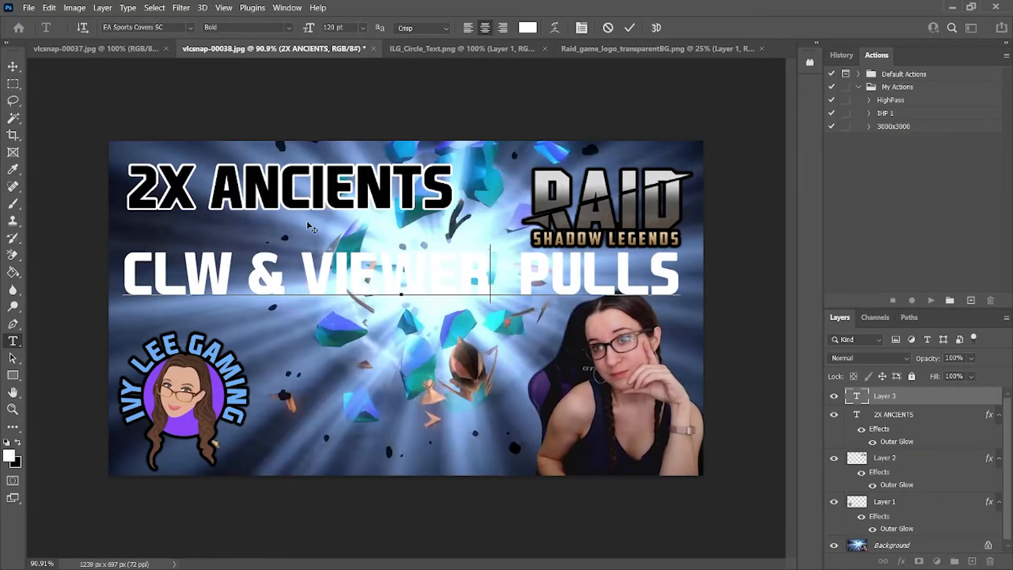
# - Reduce the "CLW & VIEWER PULLS" text to 72 pt and place it directly beneath the "2X ANCIENTS" title
pyautogui.tripleClick(406, 276)
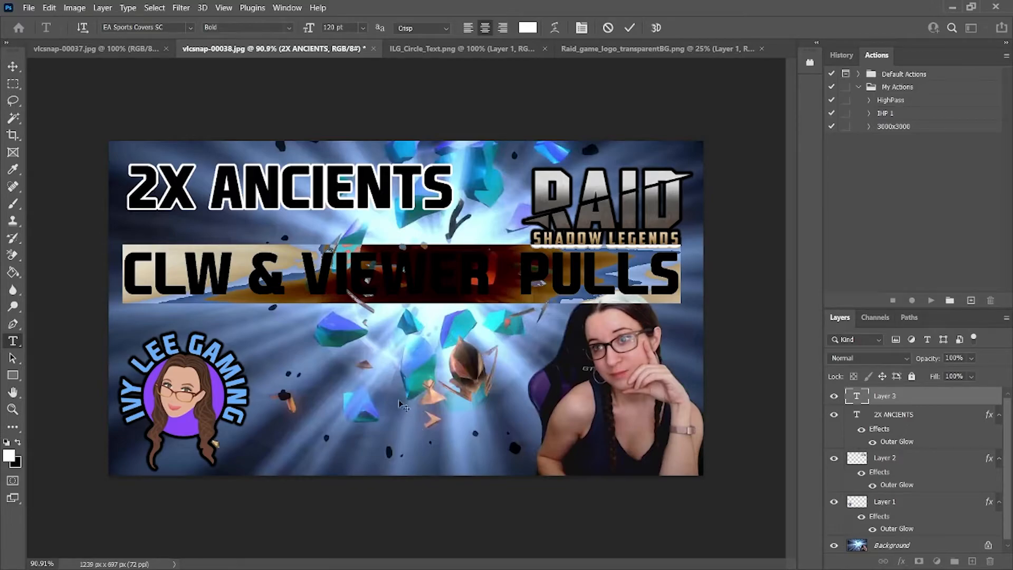
pyautogui.click(356, 263)
pyautogui.tripleClick(377, 256)
pyautogui.click(362, 27)
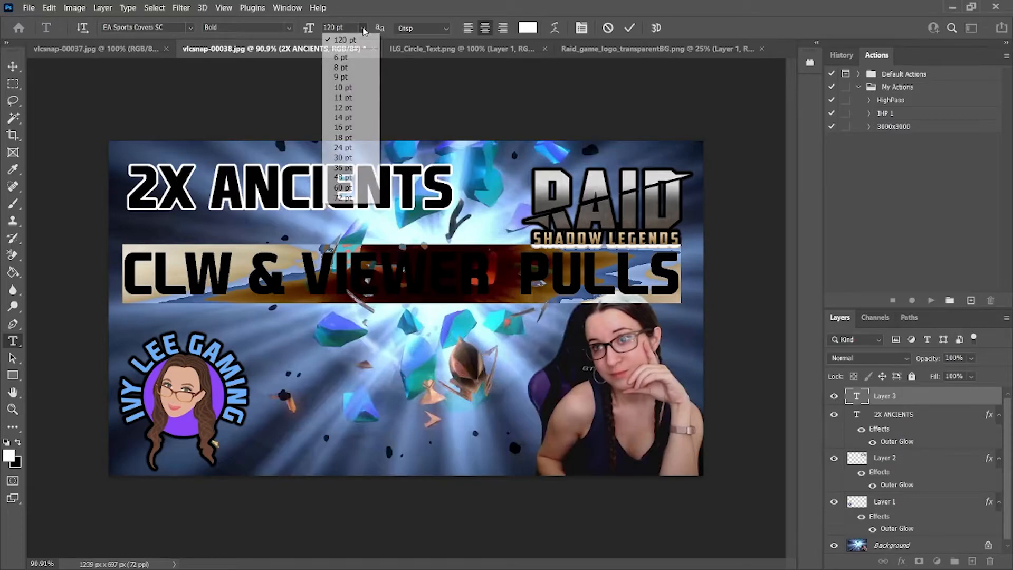
pyautogui.click(361, 200)
pyautogui.moveTo(358, 331); pyautogui.dragTo(256, 308)
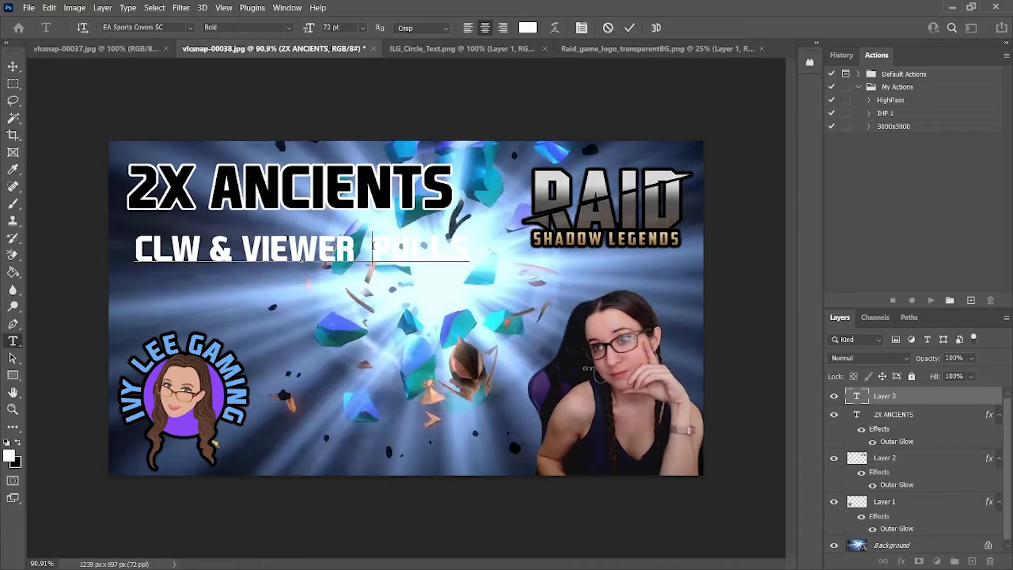
# - Break the subtitle before "PULLS", insert "SHARD" on the second line, and move the text under the title's left end
pyautogui.press('Return')
pyautogui.write('SHARD')
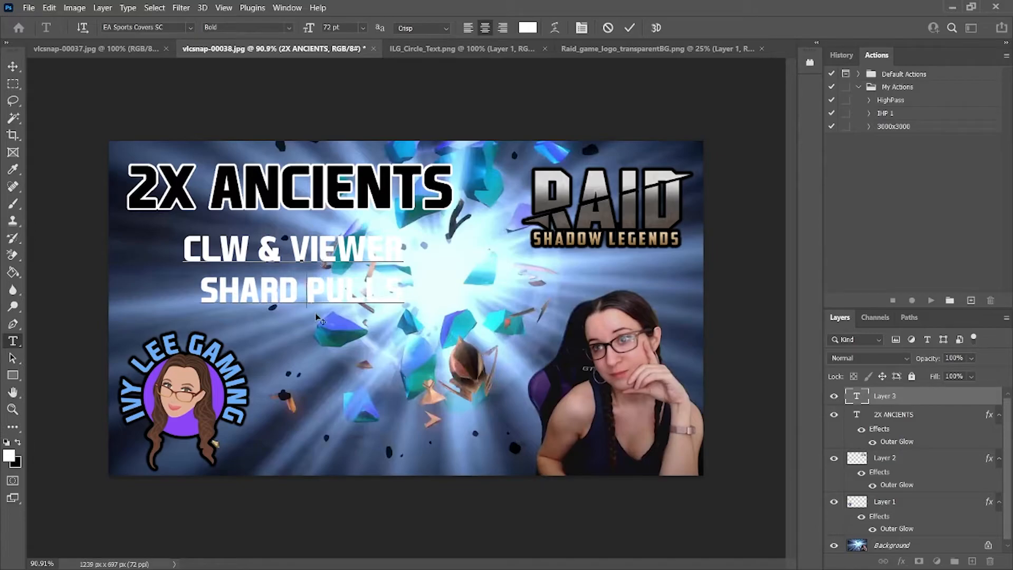
pyautogui.moveTo(316, 335); pyautogui.dragTo(259, 335)
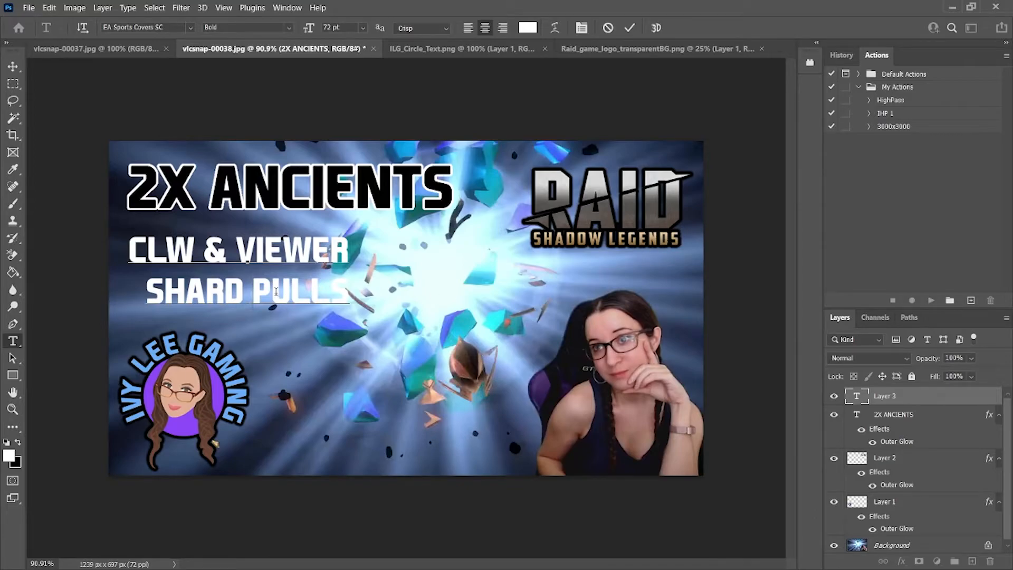
pyautogui.moveTo(281, 353); pyautogui.dragTo(279, 350)
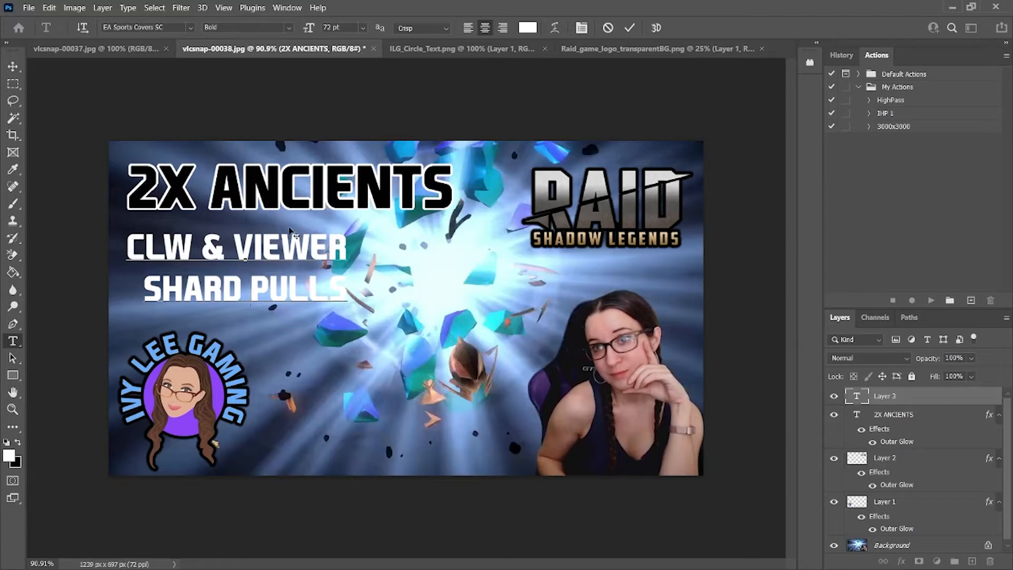
# - Align the left edges of the "CLW & VIEWER SHARD PULLS" and "2X ANCIENTS" text layers
pyautogui.click(899, 417)
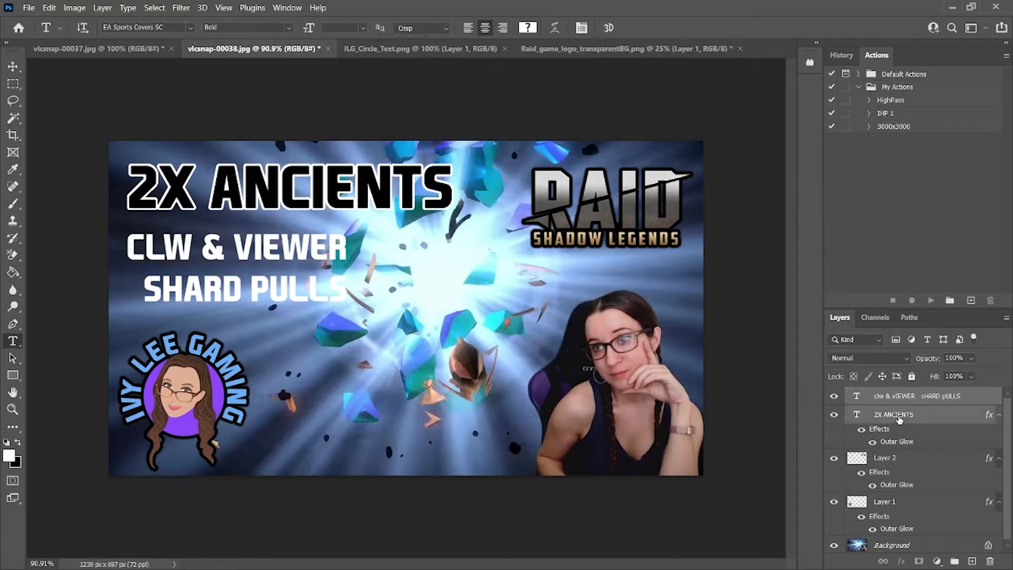
pyautogui.click(894, 402)
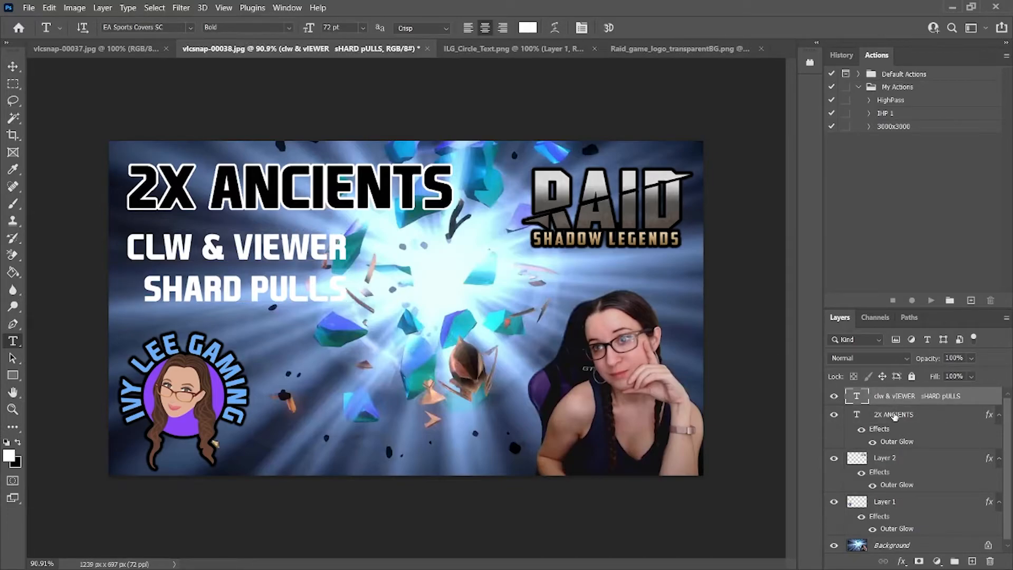
pyautogui.keyDown('shift'); pyautogui.click(895, 417); pyautogui.keyUp('shift')
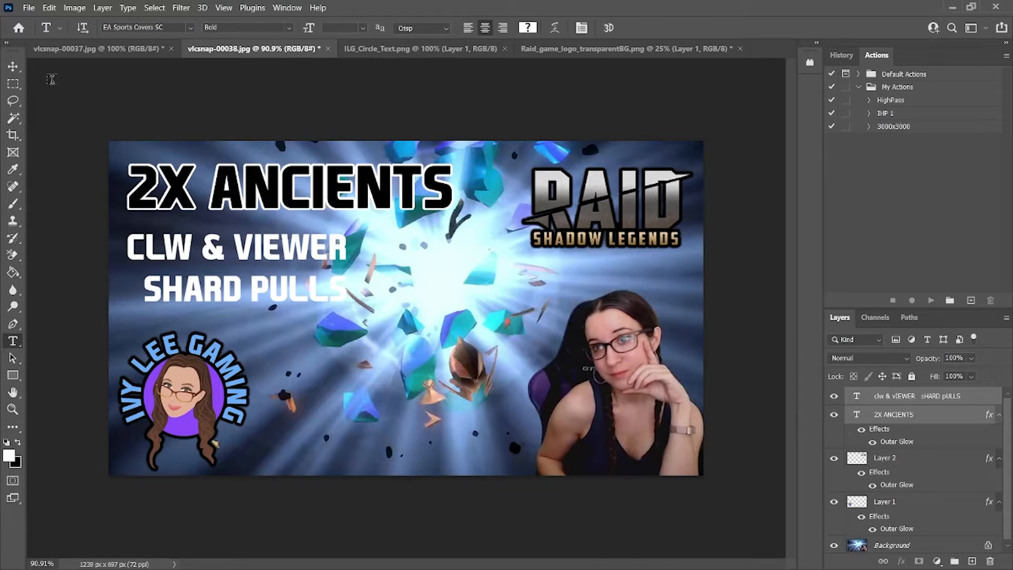
pyautogui.click(16, 69)
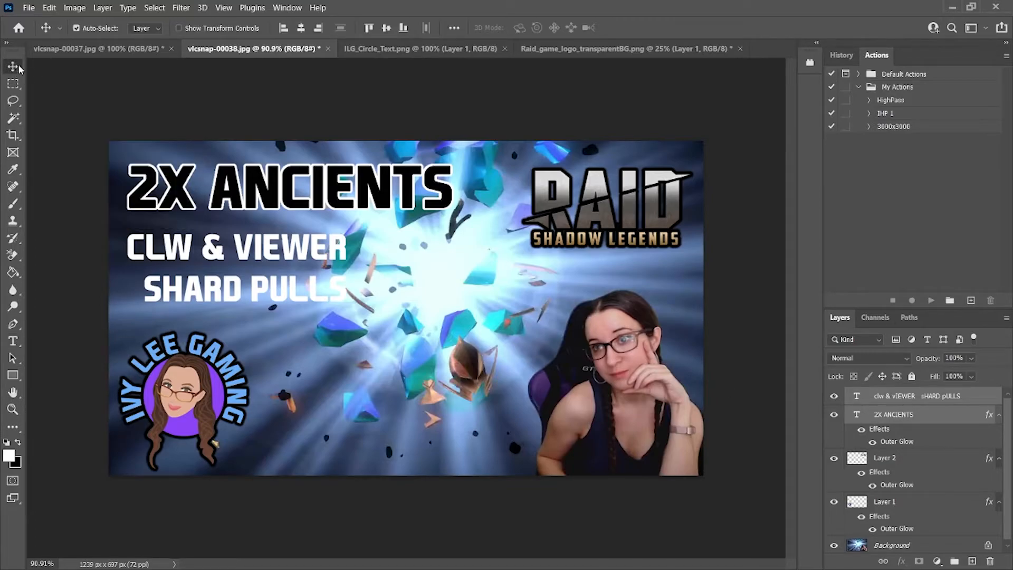
pyautogui.click(301, 29)
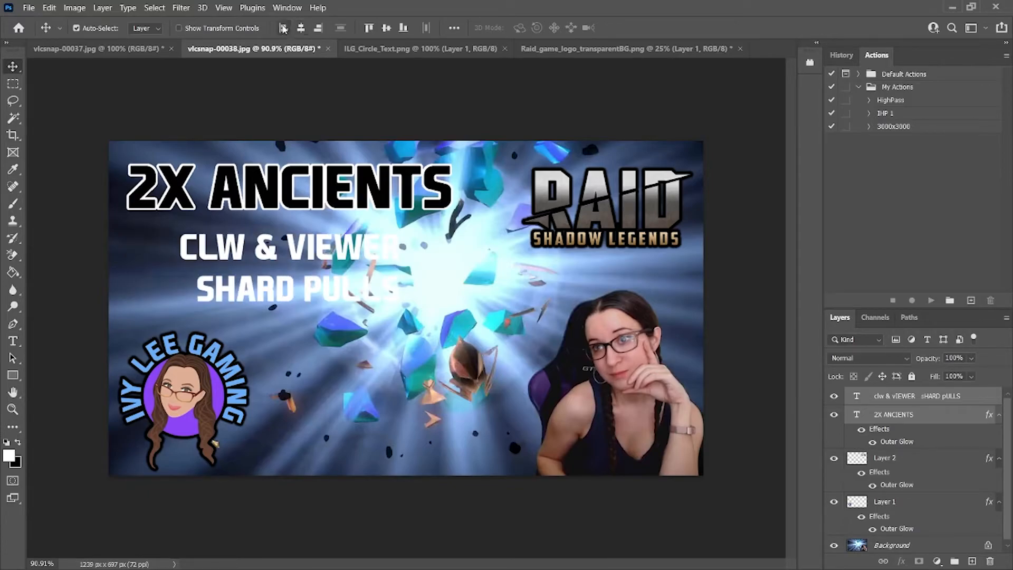
pyautogui.click(283, 30)
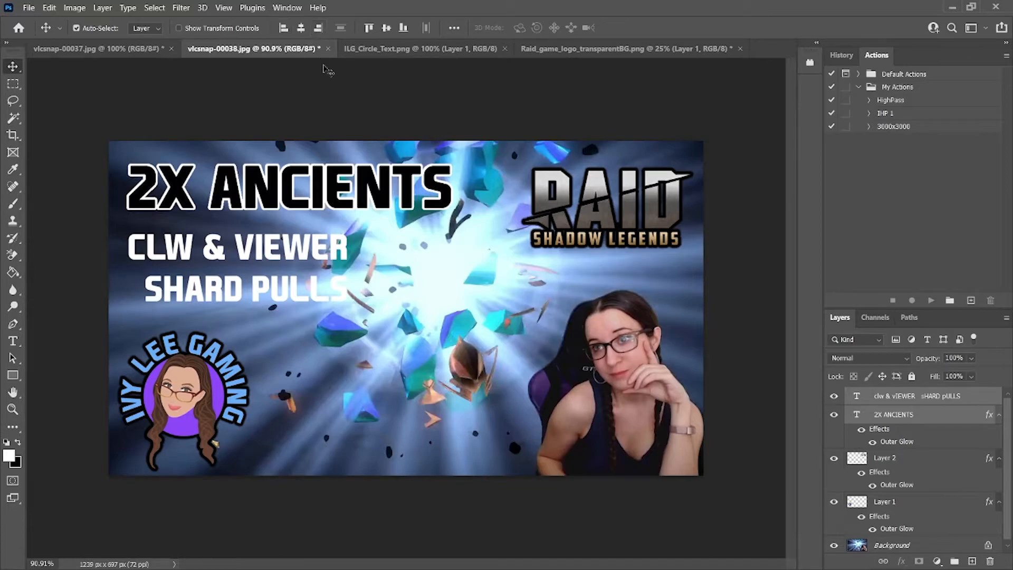
# - Nudge the RAID Shadow Legends logo on Layer 2 slightly up and to the left
pyautogui.click(272, 341)
pyautogui.click(376, 189)
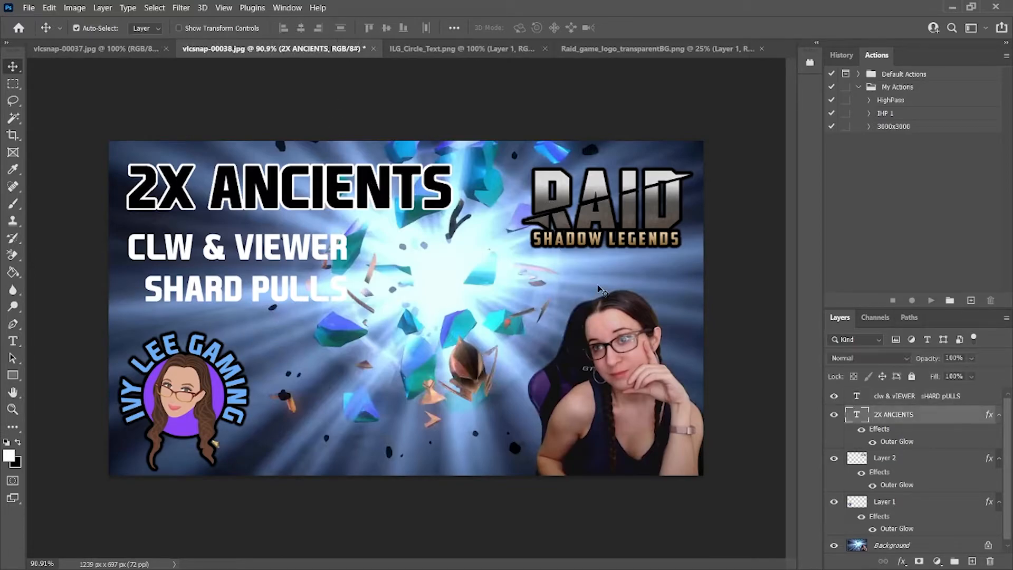
pyautogui.click(891, 463)
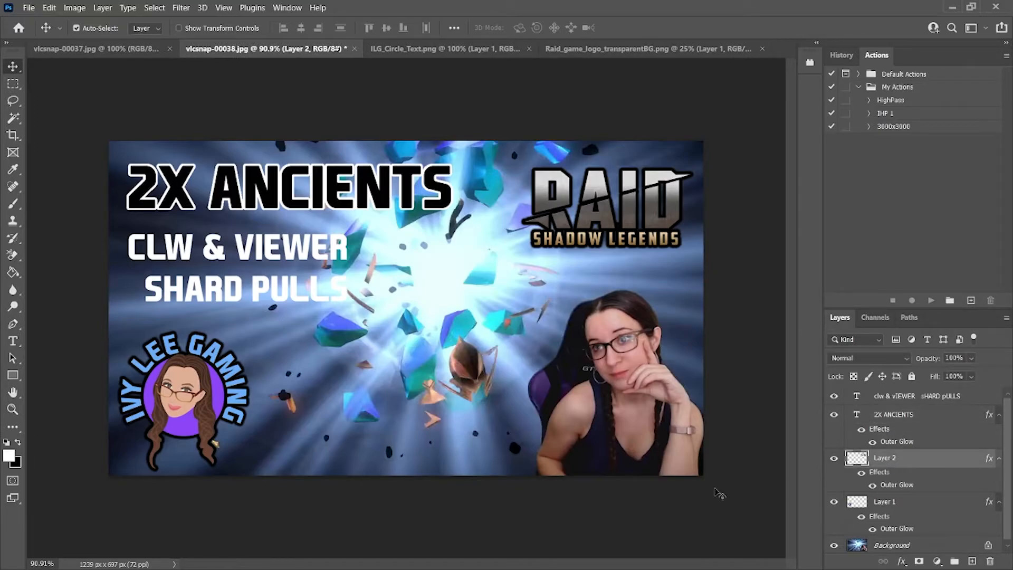
pyautogui.press('Up')
pyautogui.press('Up')
pyautogui.press('Up')
pyautogui.press('Up')
pyautogui.press('Up')
pyautogui.press('Up')
pyautogui.press('Up')
pyautogui.press('Up')
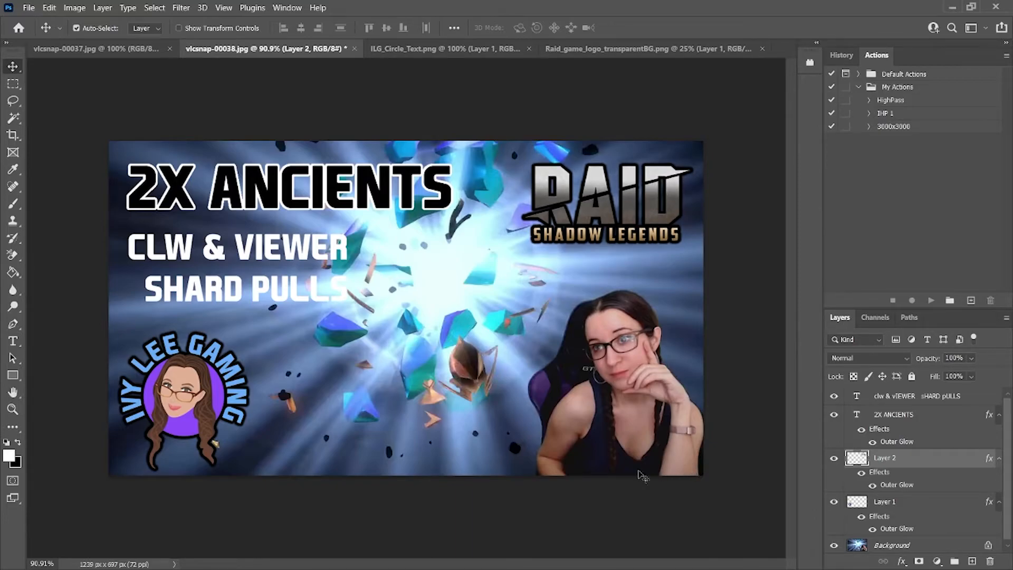
pyautogui.press('Left')
pyautogui.press('Left')
pyautogui.press('Left')
pyautogui.press('Left')
pyautogui.press('Left')
pyautogui.press('Left')
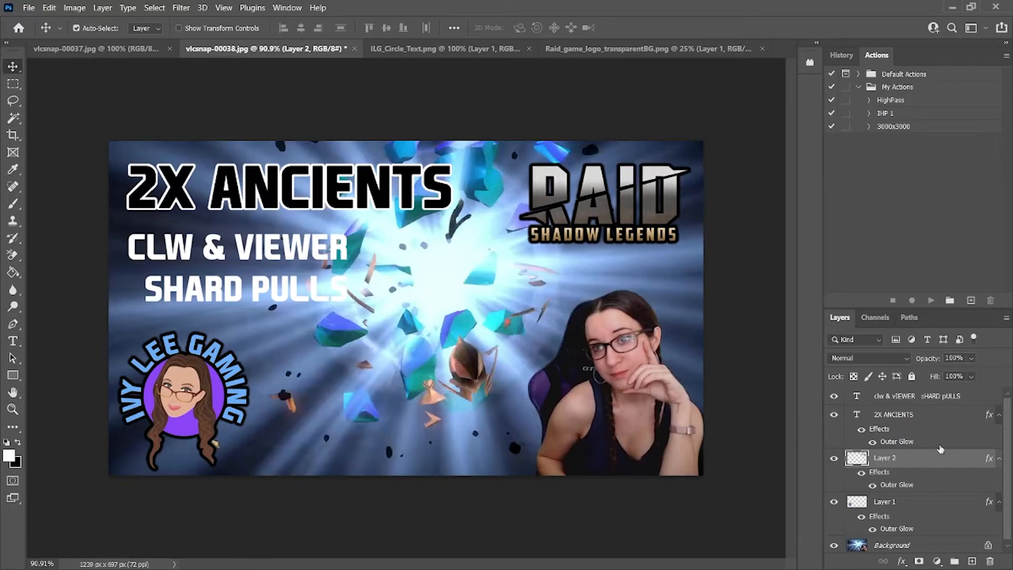
# - Add a black outer glow with a size of 5 px to the "CLW & VIEWER SHARD PULLS" text layer
pyautogui.click(928, 400)
pyautogui.rightClick(928, 399)
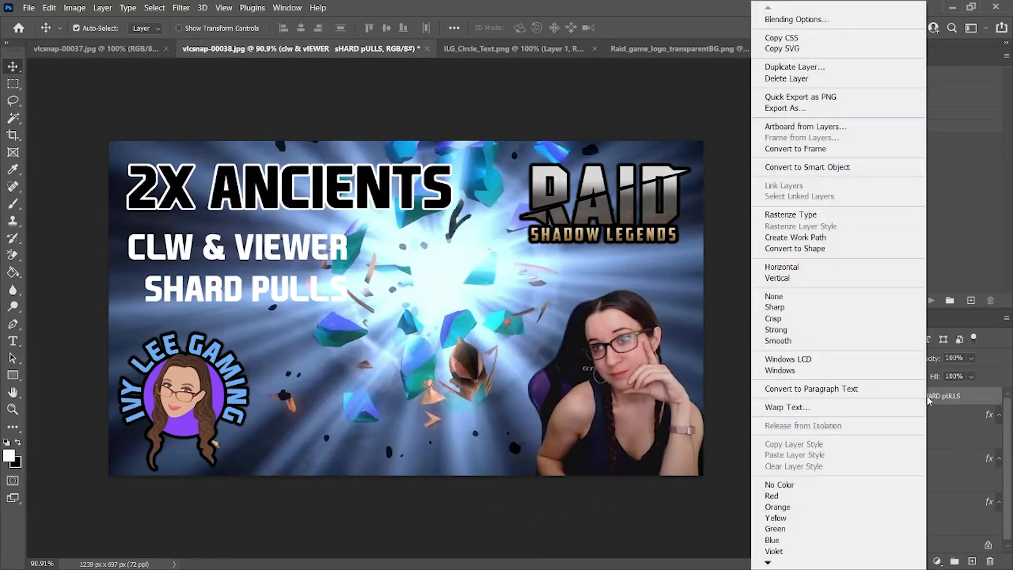
pyautogui.click(818, 21)
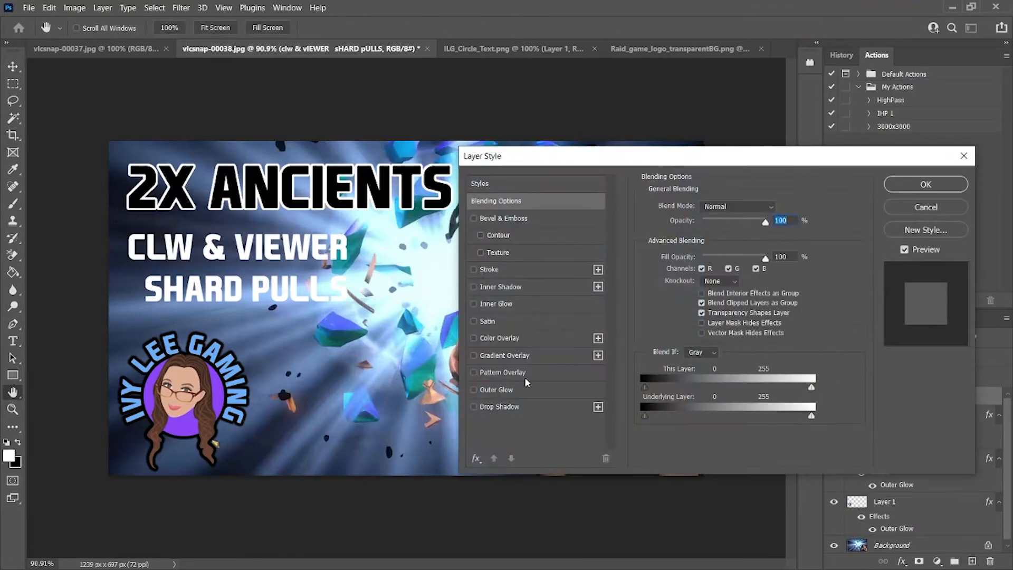
pyautogui.click(501, 390)
pyautogui.click(675, 255)
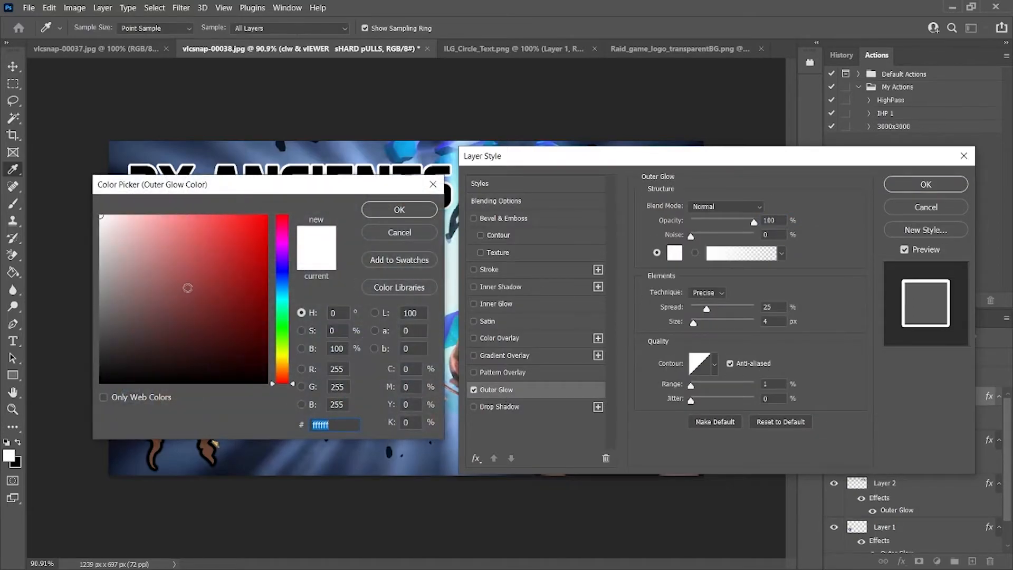
pyautogui.moveTo(187, 288); pyautogui.dragTo(75, 410)
pyautogui.click(372, 211)
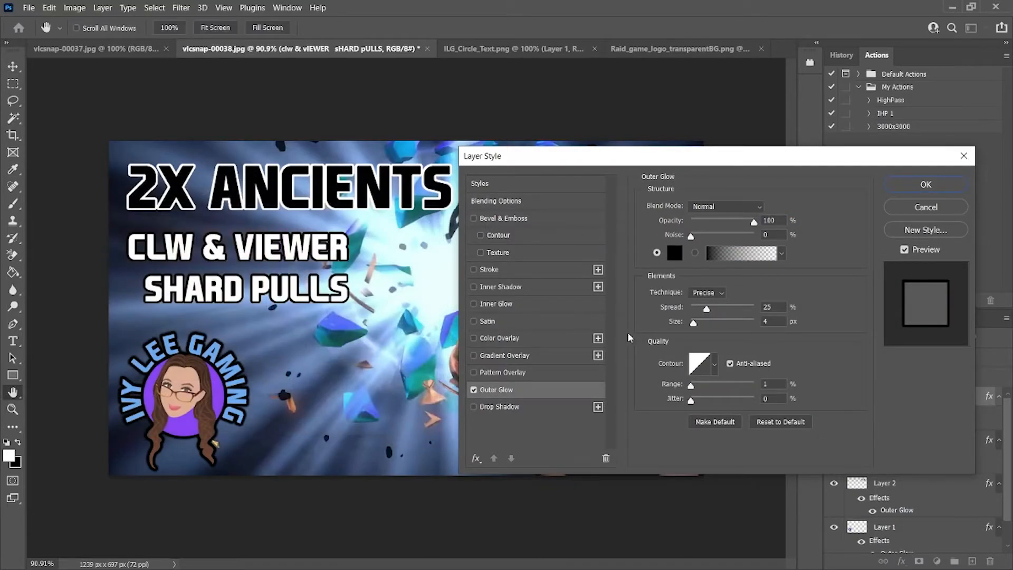
pyautogui.moveTo(694, 323); pyautogui.dragTo(696, 324)
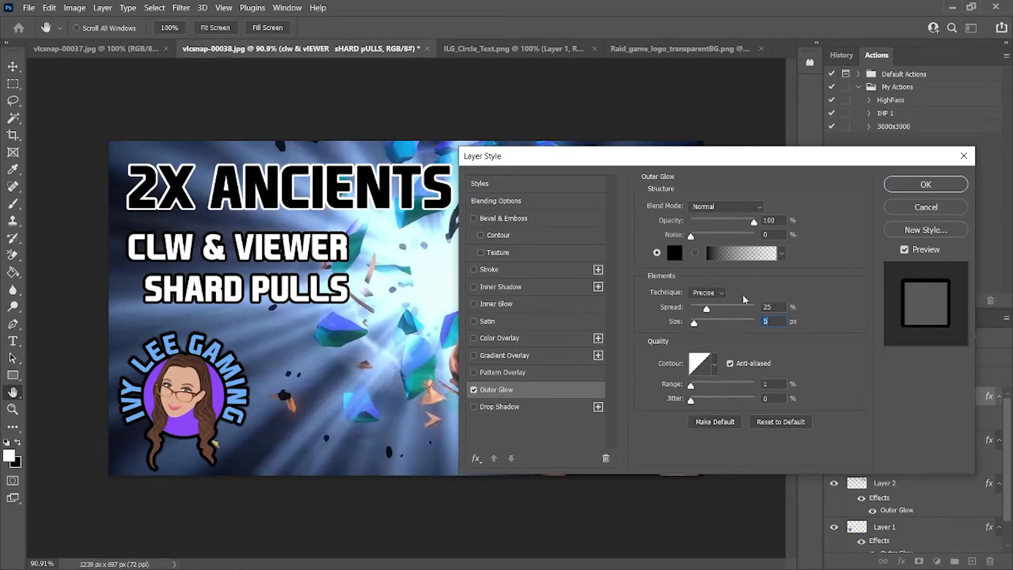
pyautogui.click(921, 185)
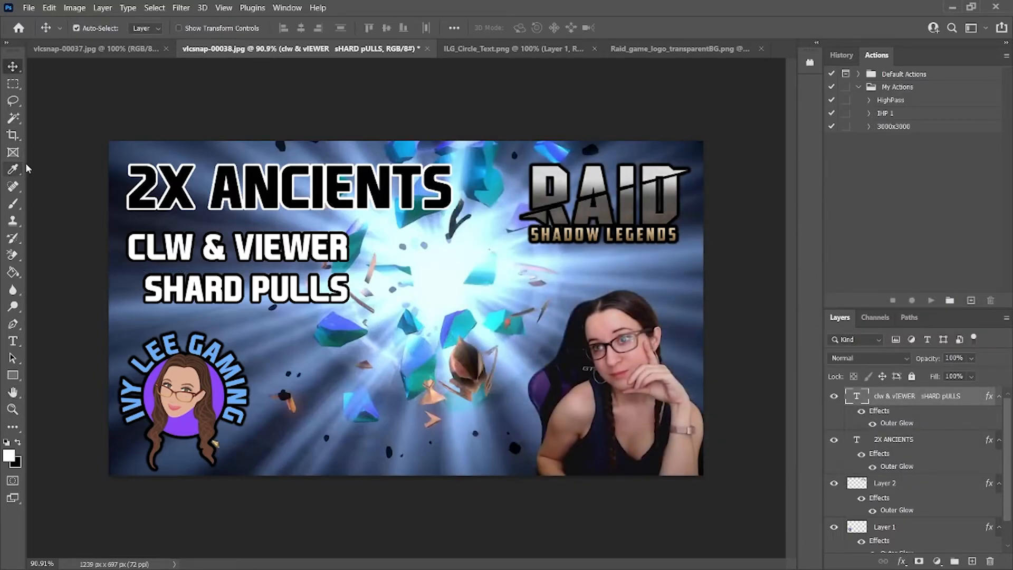
# - Remove the extra spaces around the subtitle's line break and move the text closer beneath the middle of the title
pyautogui.click(13, 341)
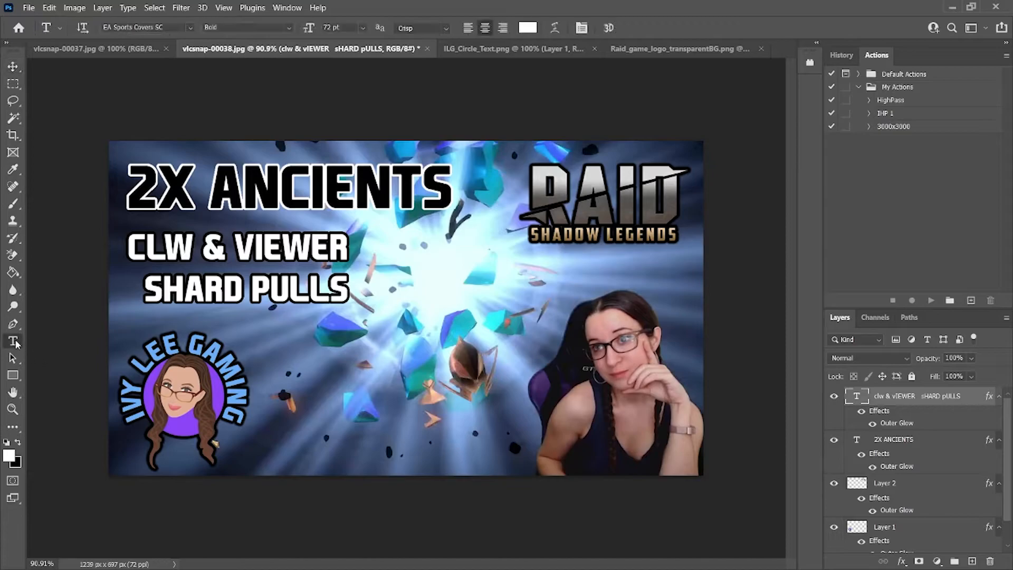
pyautogui.click(364, 248)
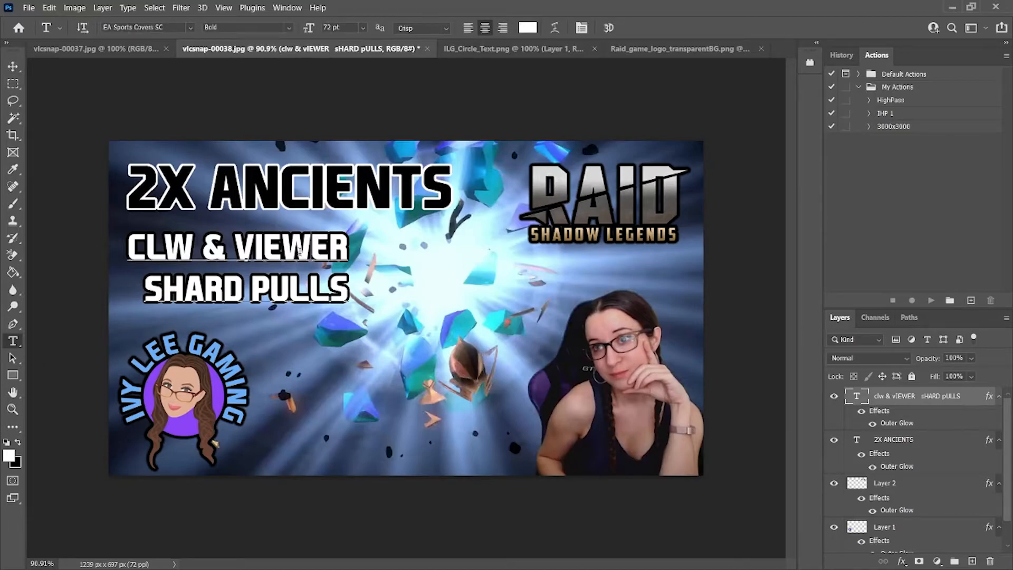
pyautogui.press('BackSpace')
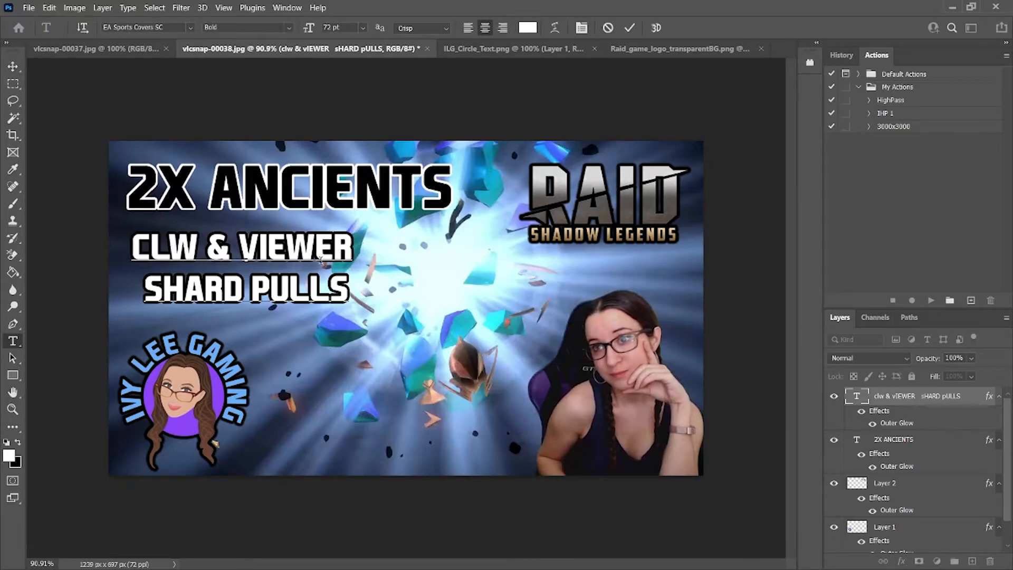
pyautogui.click(146, 289)
pyautogui.press('BackSpace')
pyautogui.press('Return')
pyautogui.moveTo(283, 337); pyautogui.dragTo(275, 332)
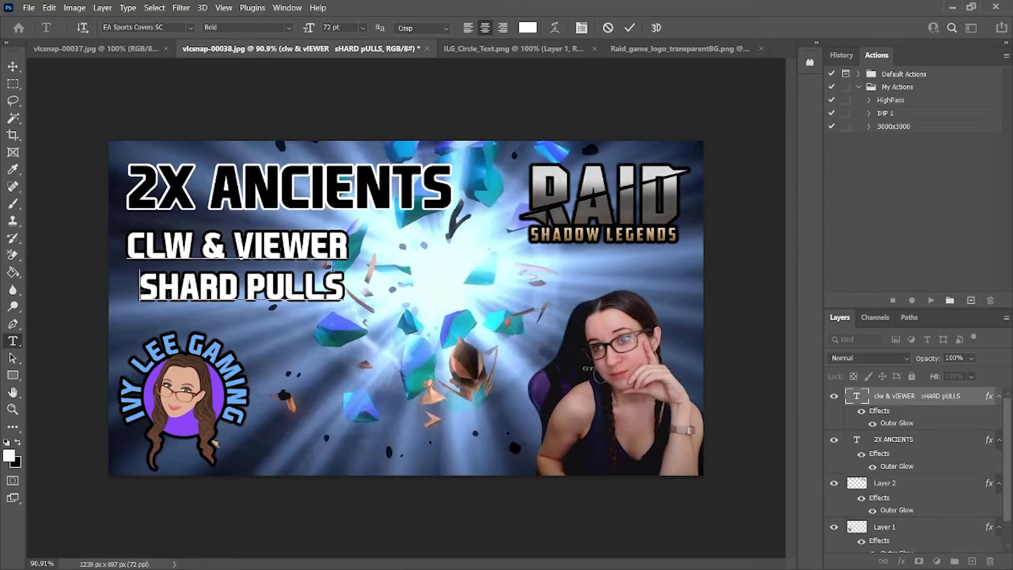
pyautogui.moveTo(263, 340); pyautogui.dragTo(307, 333)
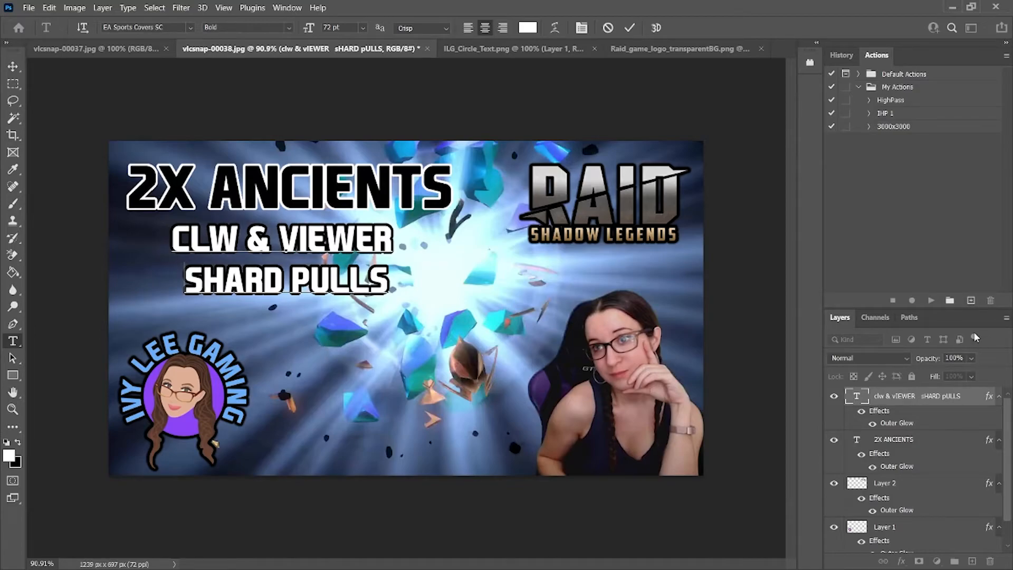
# - Set the whole subtitle to 80 pt and align its horizontal center with the "2X ANCIENTS" title
pyautogui.write('80')
pyautogui.press('Return')
pyautogui.click(358, 224)
pyautogui.hotkey('ctrl', 'a')
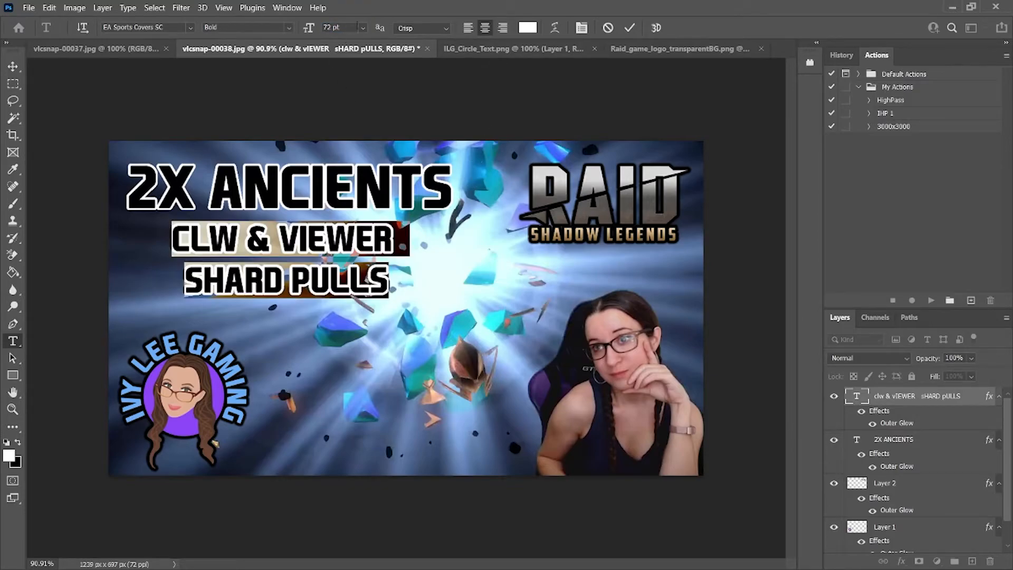
pyautogui.click(363, 28)
pyautogui.click(343, 42)
pyautogui.click(325, 290)
pyautogui.moveTo(304, 322); pyautogui.dragTo(312, 324)
pyautogui.click(630, 27)
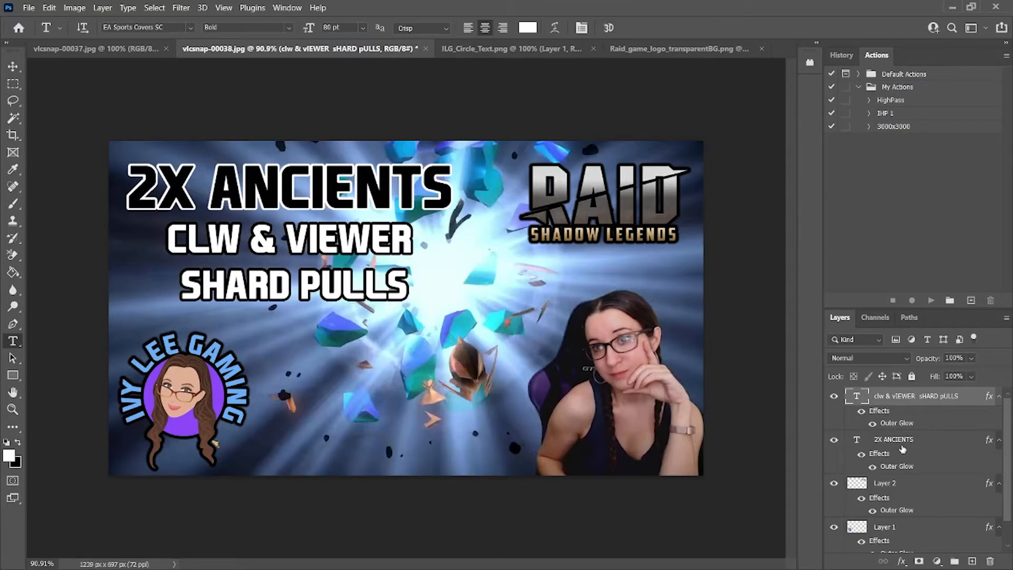
pyautogui.keyDown('shift'); pyautogui.click(902, 448); pyautogui.keyUp('shift')
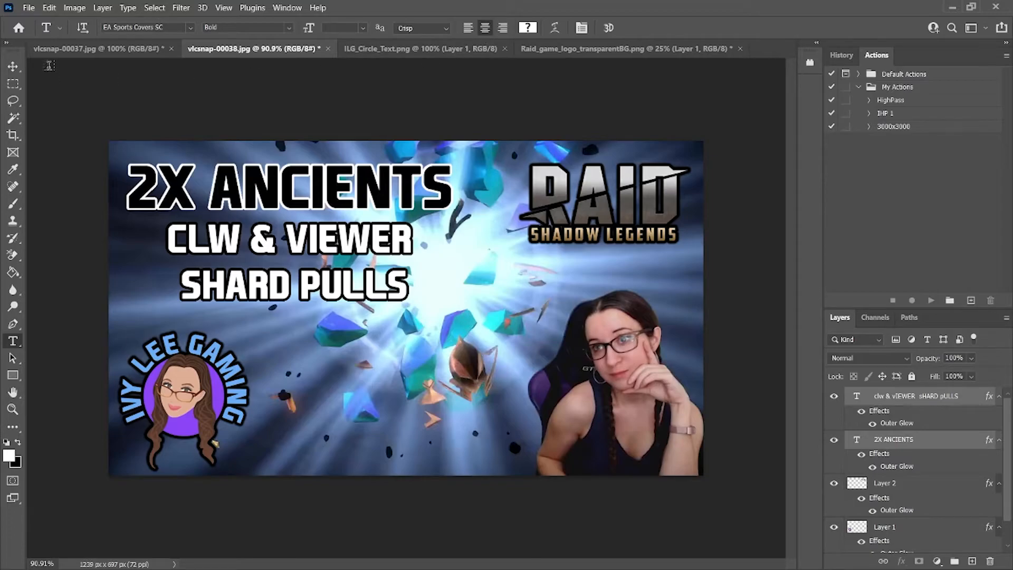
pyautogui.press('v')
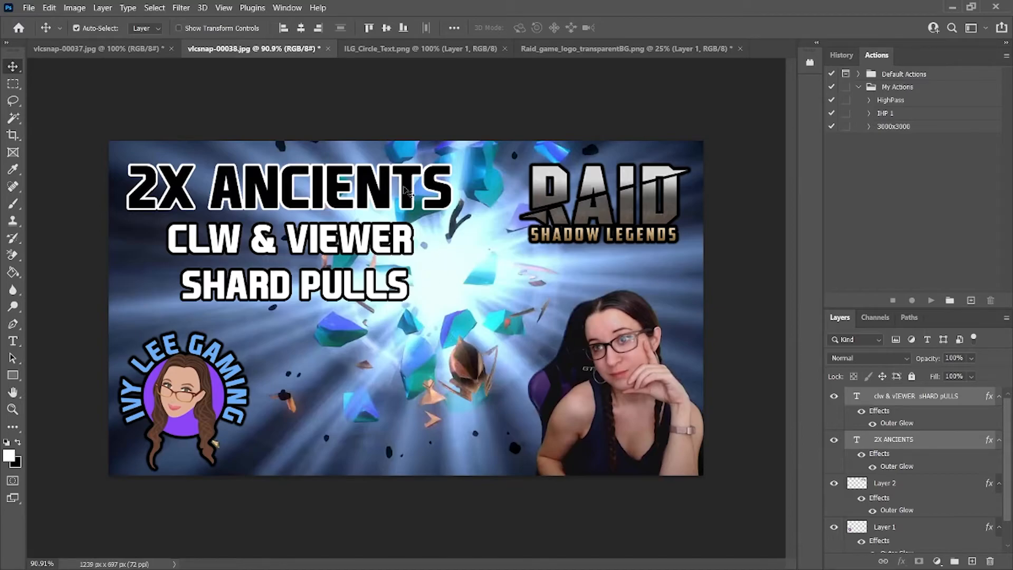
# - Change the subtitle's text color to black (000000)
pyautogui.click(915, 400)
pyautogui.press('t')
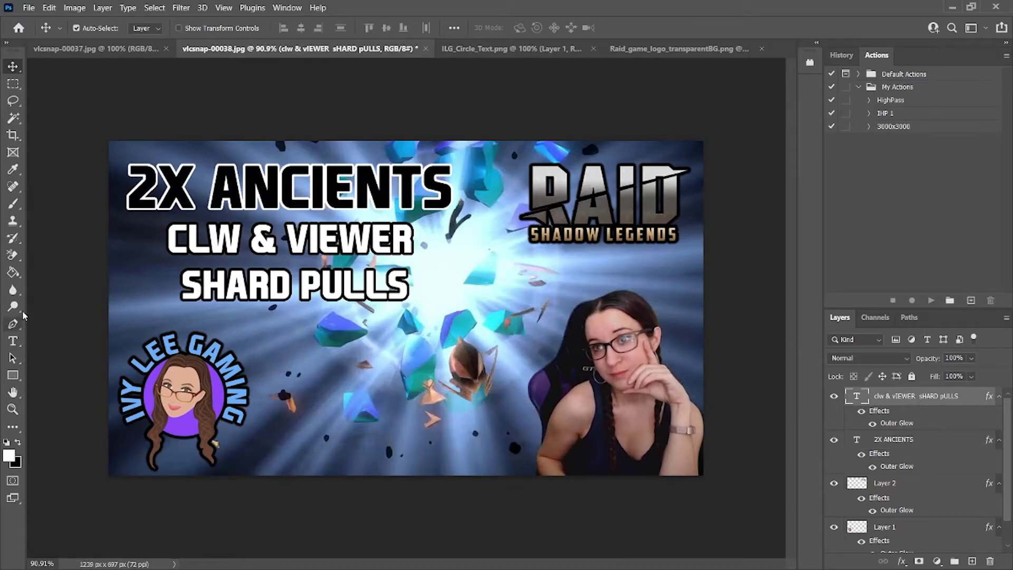
pyautogui.click(526, 27)
pyautogui.write('000000')
pyautogui.click(404, 206)
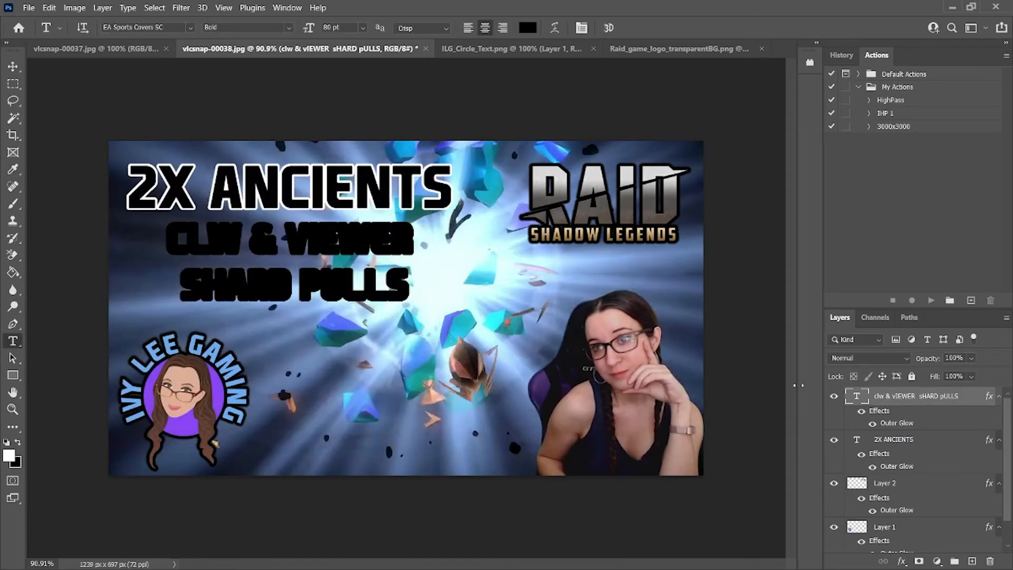
# - Change the subtitle's outer glow color to white (ffffff)
pyautogui.rightClick(891, 404)
pyautogui.click(765, 11)
pyautogui.click(494, 391)
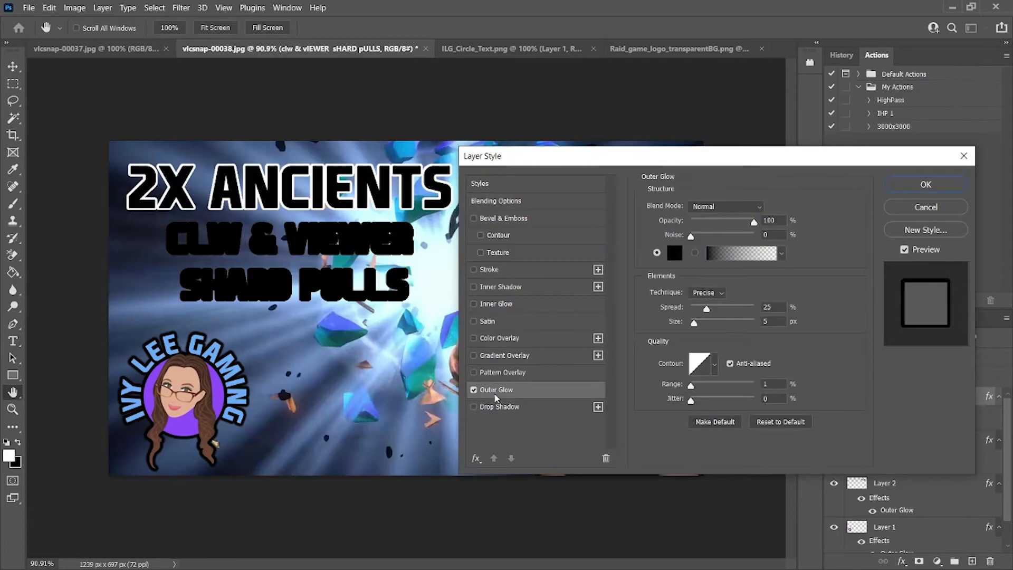
pyautogui.click(675, 253)
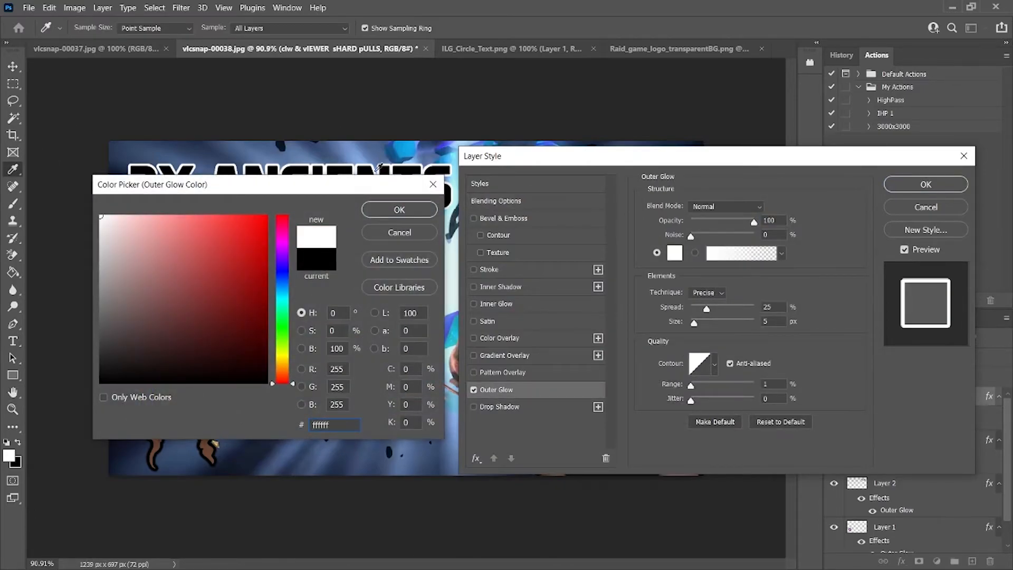
pyautogui.click(399, 209)
pyautogui.click(917, 191)
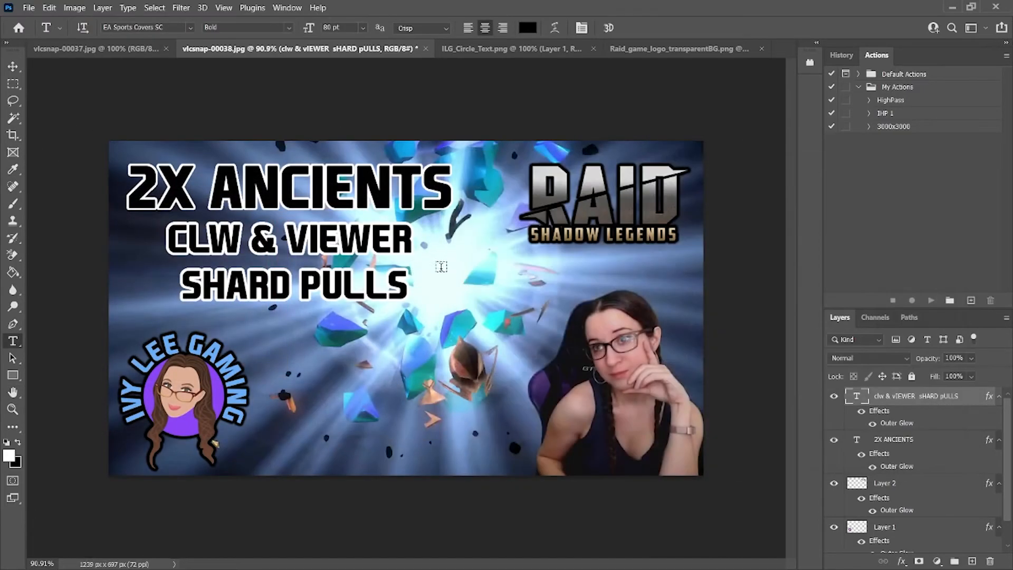
# - Adjust the size and range of the subtitle's white outer glow
pyautogui.rightClick(919, 396)
pyautogui.click(844, 8)
pyautogui.click(506, 390)
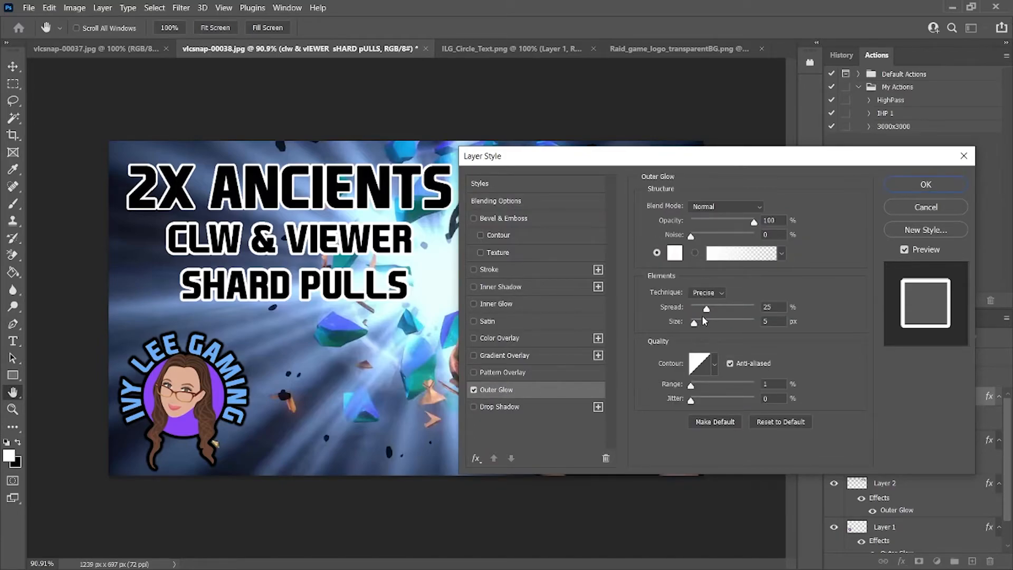
pyautogui.moveTo(709, 312); pyautogui.dragTo(693, 326)
pyautogui.moveTo(691, 385); pyautogui.dragTo(701, 386)
pyautogui.click(912, 184)
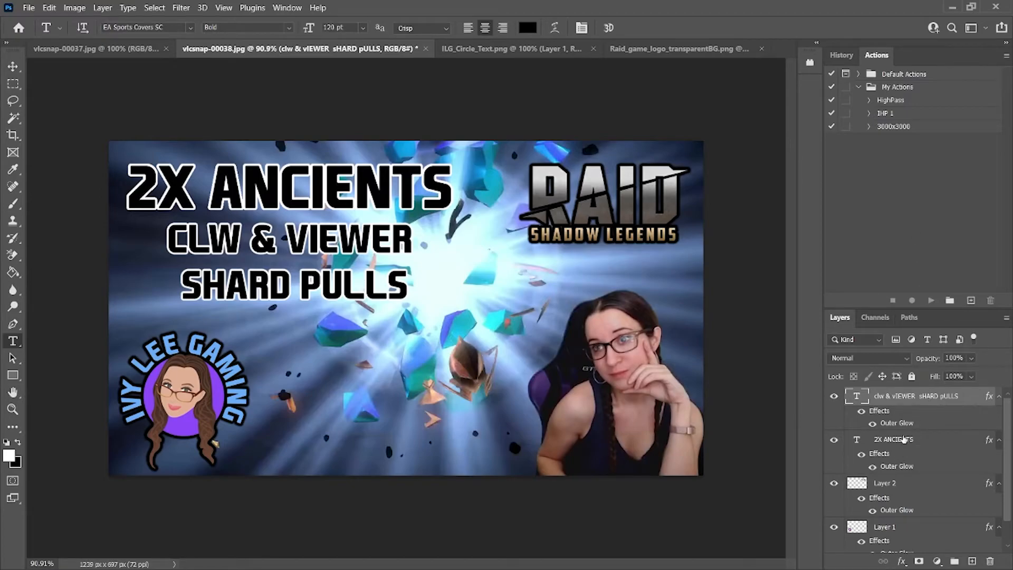
# - Change the "2X ANCIENTS" title's text color to white (ffffff)
pyautogui.click(903, 442)
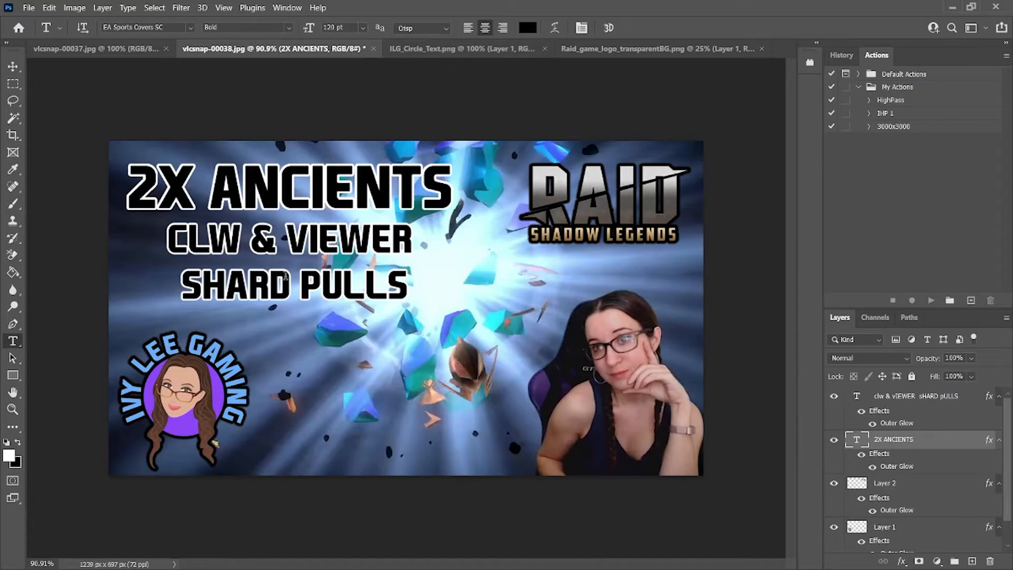
pyautogui.click(528, 28)
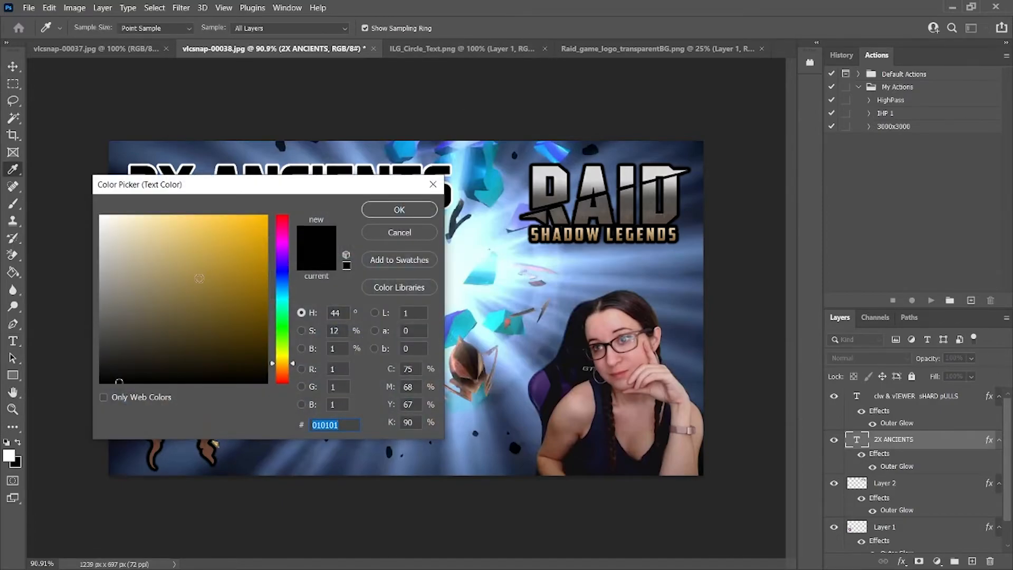
pyautogui.write('ffffff')
pyautogui.click(400, 209)
# - Change the title's outer glow color to black (000000)
pyautogui.rightClick(904, 445)
pyautogui.click(760, 21)
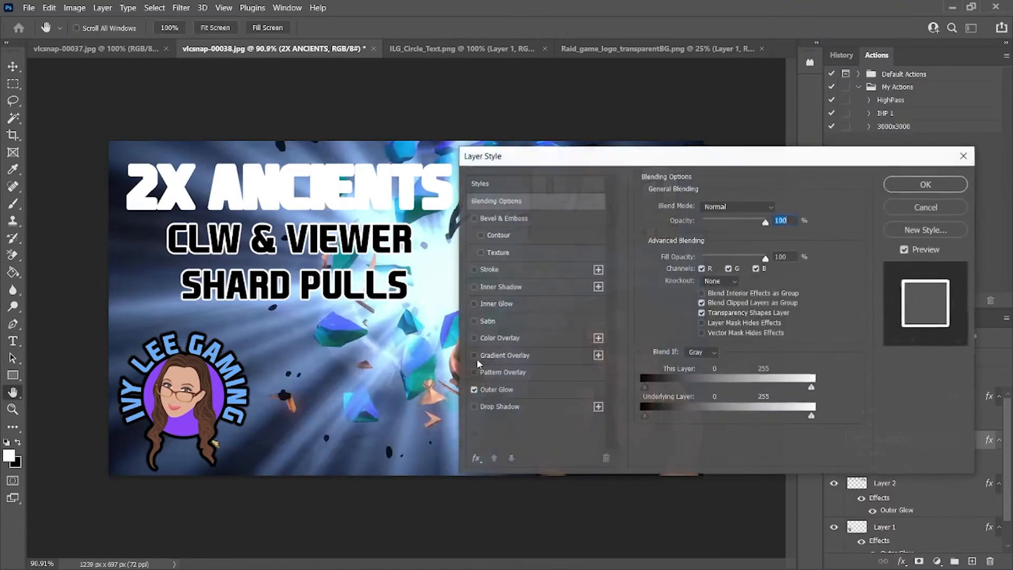
pyautogui.click(496, 390)
pyautogui.click(675, 254)
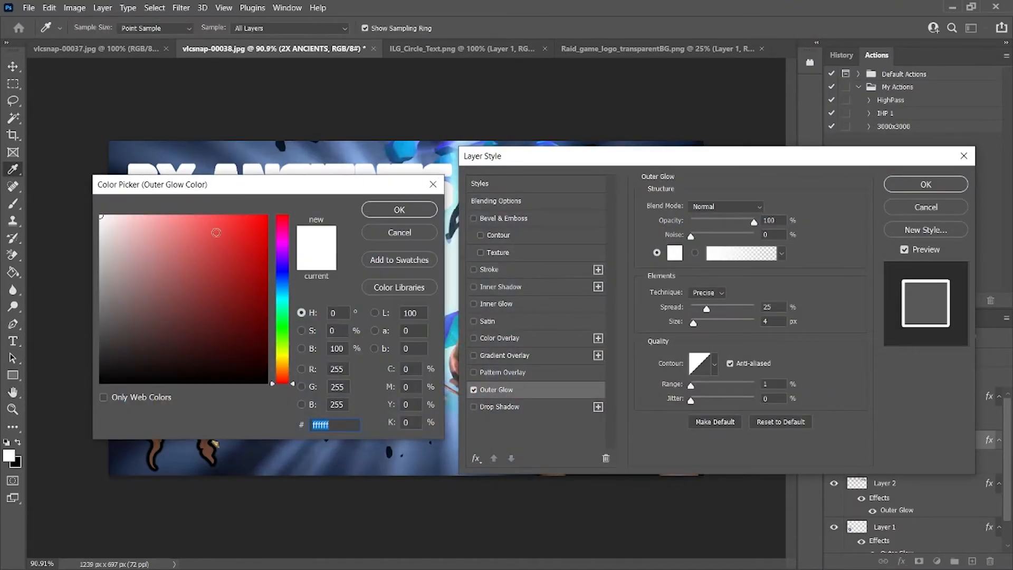
pyautogui.write('000000')
pyautogui.click(400, 210)
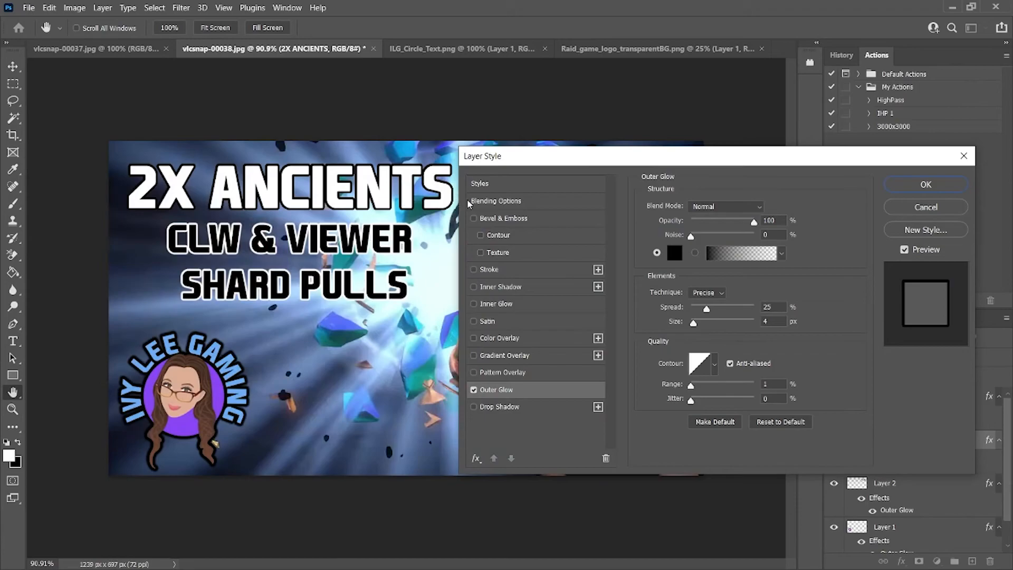
# - Add a Bevel & Emboss effect with a depth of 667% to the "2X ANCIENTS" title
pyautogui.click(506, 218)
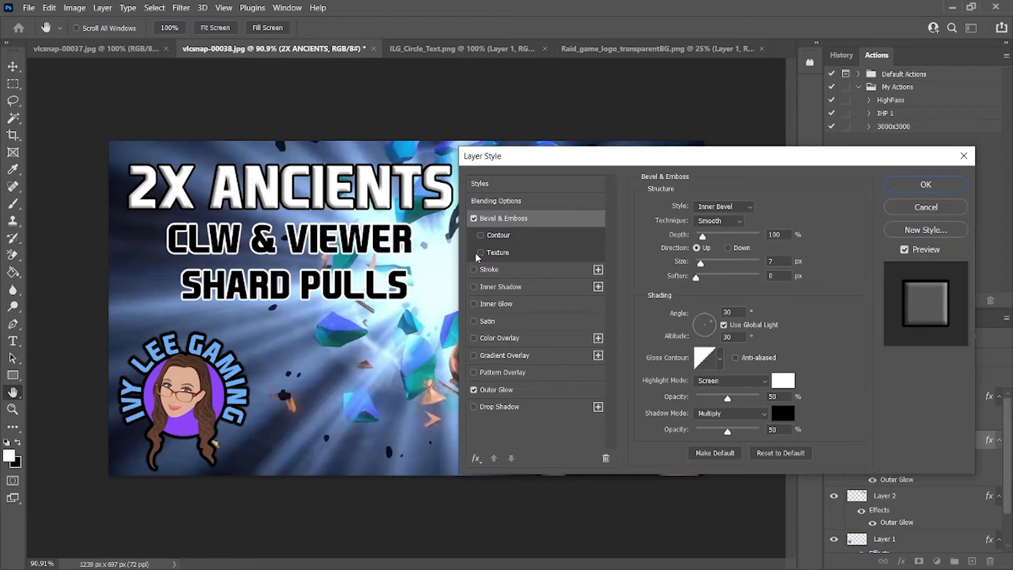
pyautogui.moveTo(707, 241); pyautogui.dragTo(741, 242)
pyautogui.moveTo(712, 156); pyautogui.dragTo(726, 114)
# - Try the Emboss, Stroke Emboss and Outer Bevel styles for the "2X ANCIENTS" title's bevel effect
pyautogui.click(737, 161)
pyautogui.click(737, 193)
pyautogui.click(732, 161)
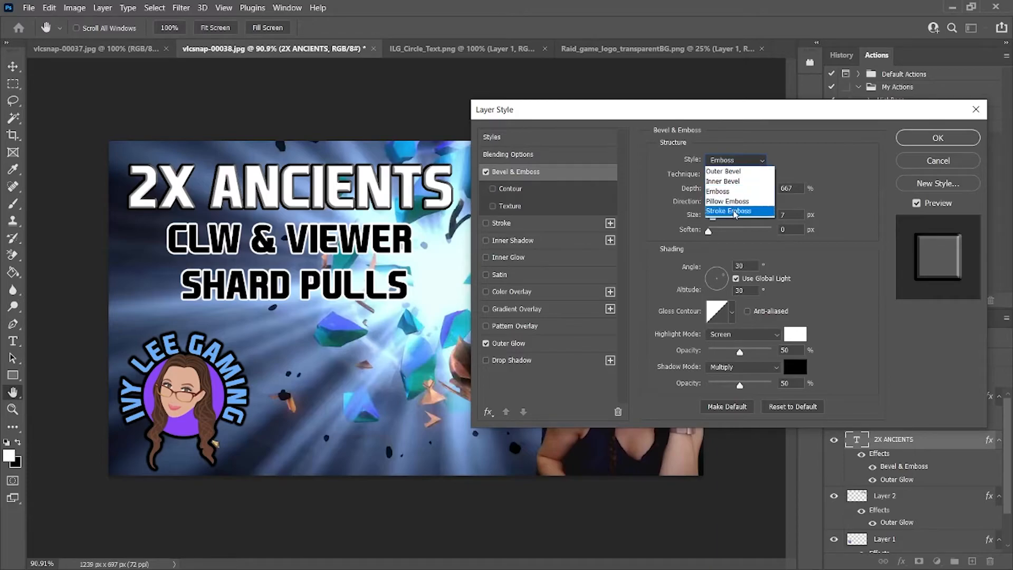
pyautogui.click(736, 211)
pyautogui.click(733, 161)
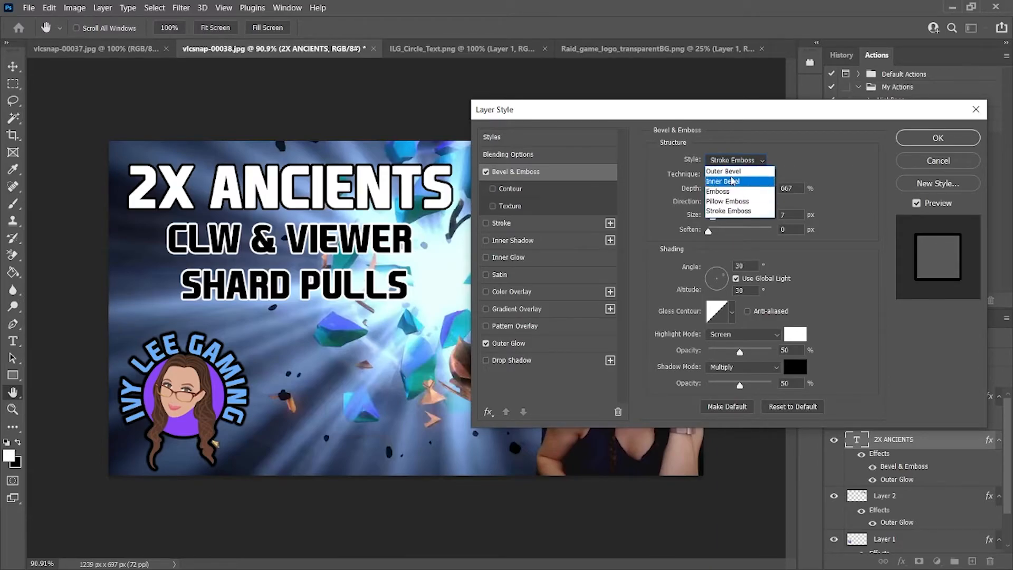
pyautogui.click(732, 172)
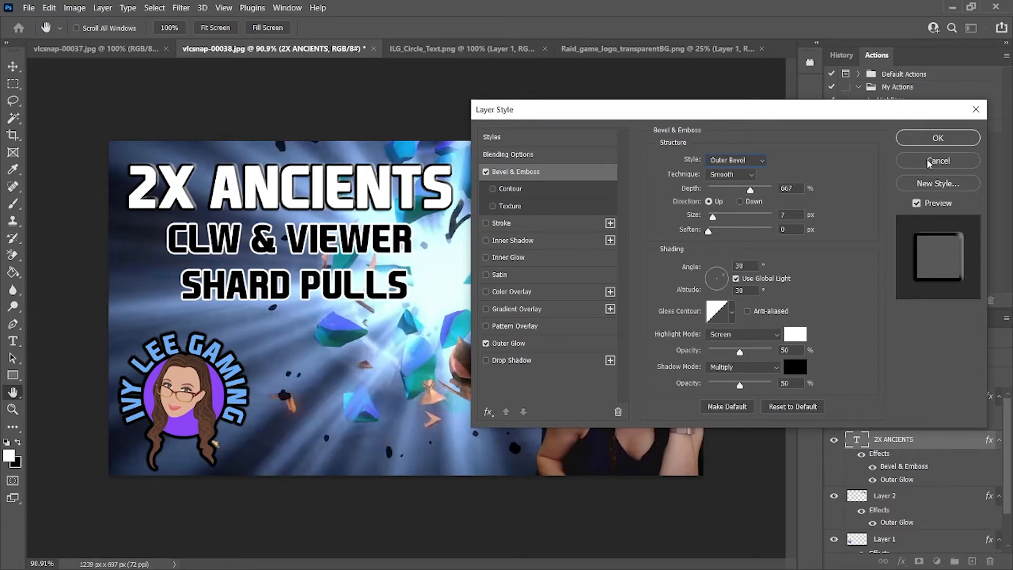
# - Turn off the title's Bevel & Emboss effect and set its outer glow size to 7 px
pyautogui.click(486, 172)
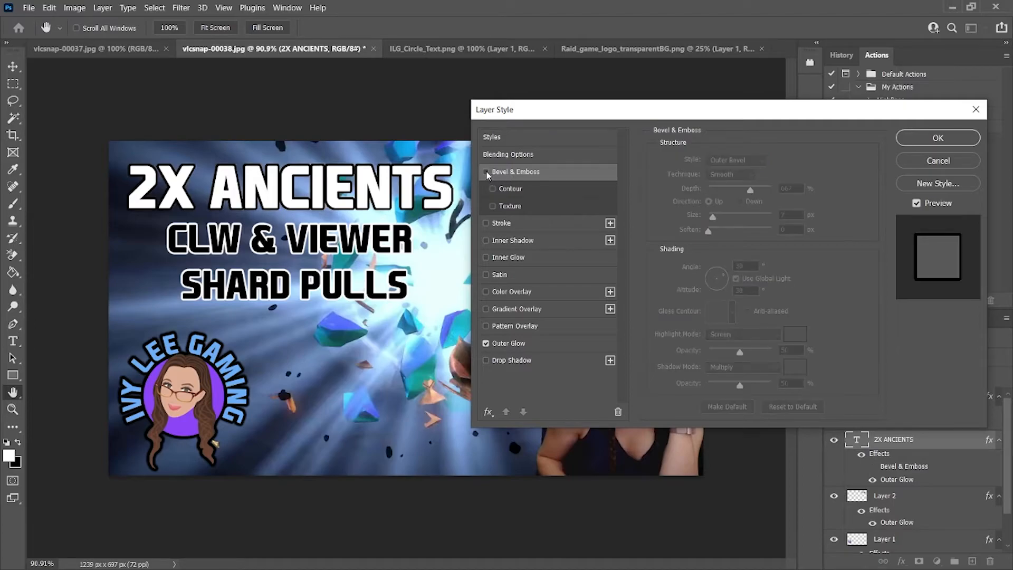
pyautogui.click(508, 343)
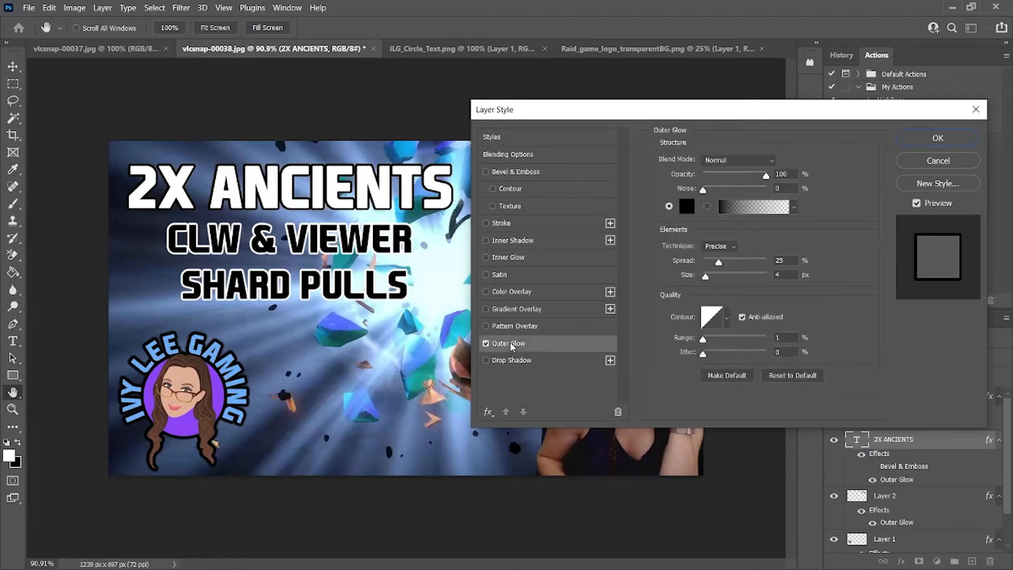
pyautogui.moveTo(707, 279); pyautogui.dragTo(707, 280)
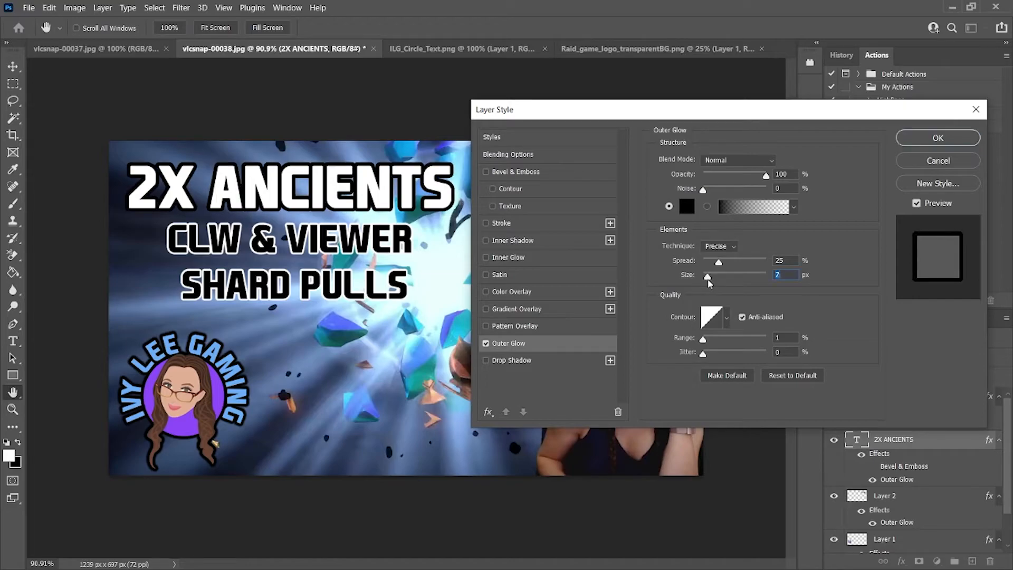
pyautogui.click(900, 140)
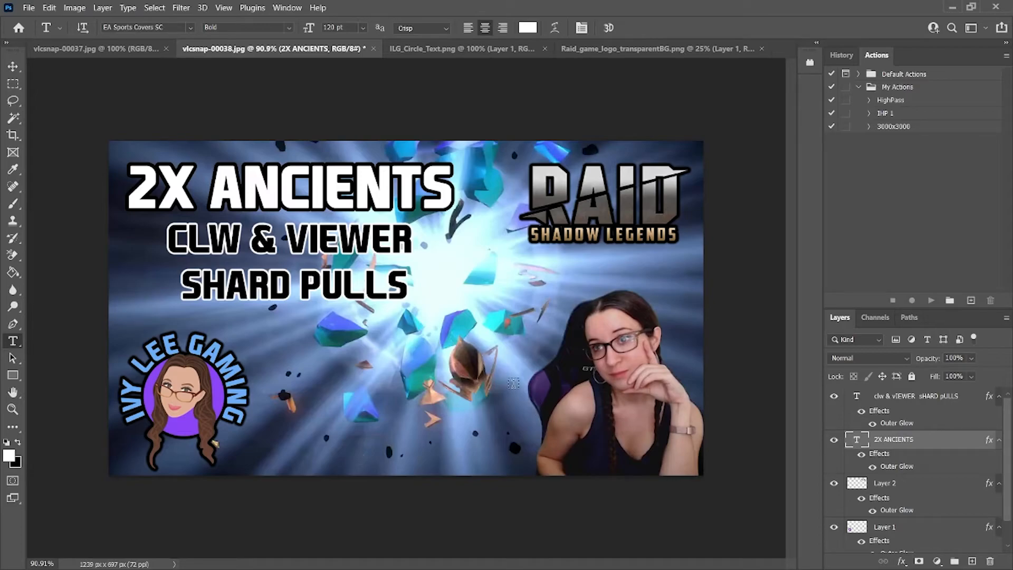
# - Add a black border by extending the canvas 20 pixels in relative width and height
pyautogui.click(903, 398)
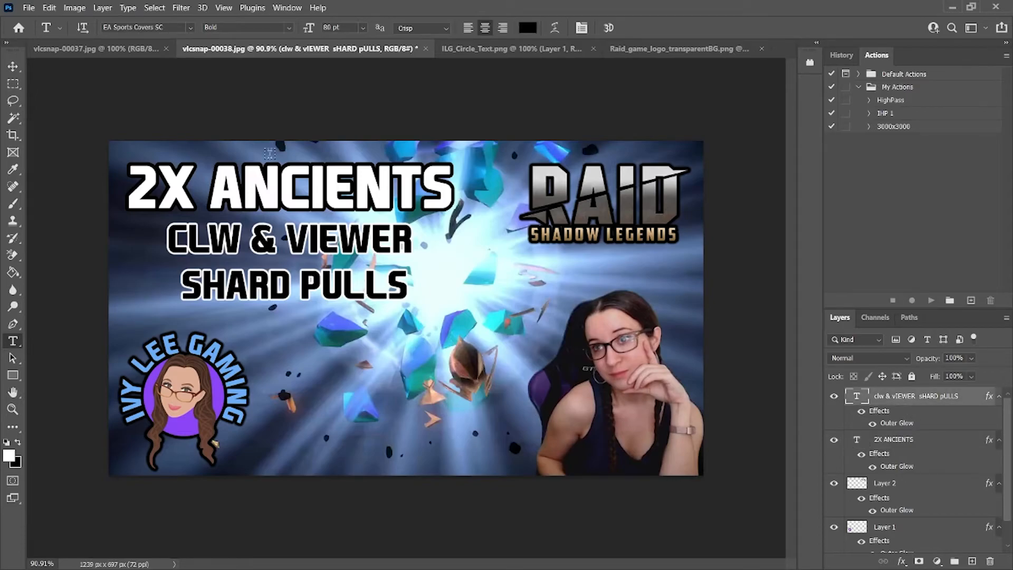
pyautogui.click(72, 8)
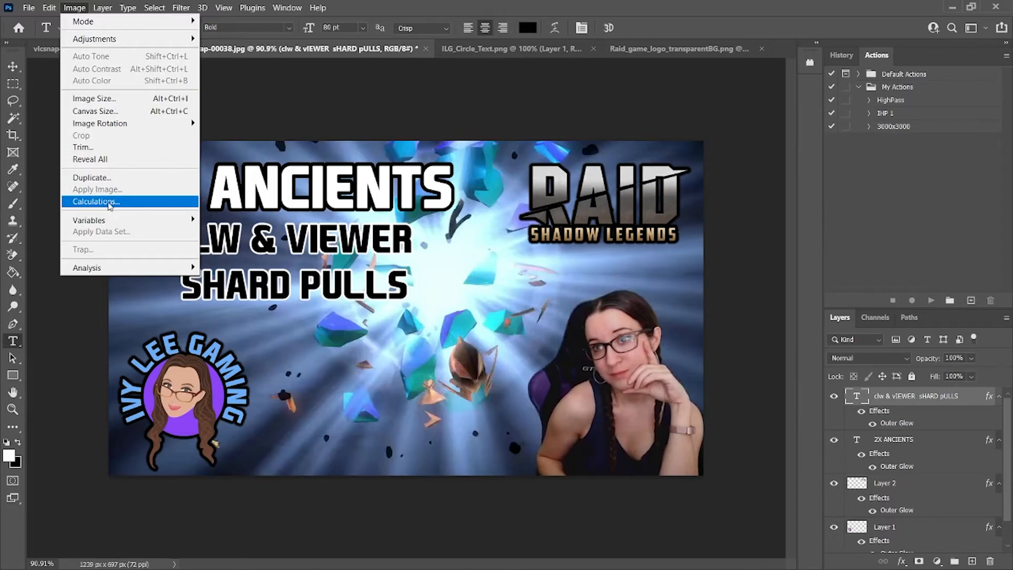
pyautogui.click(105, 113)
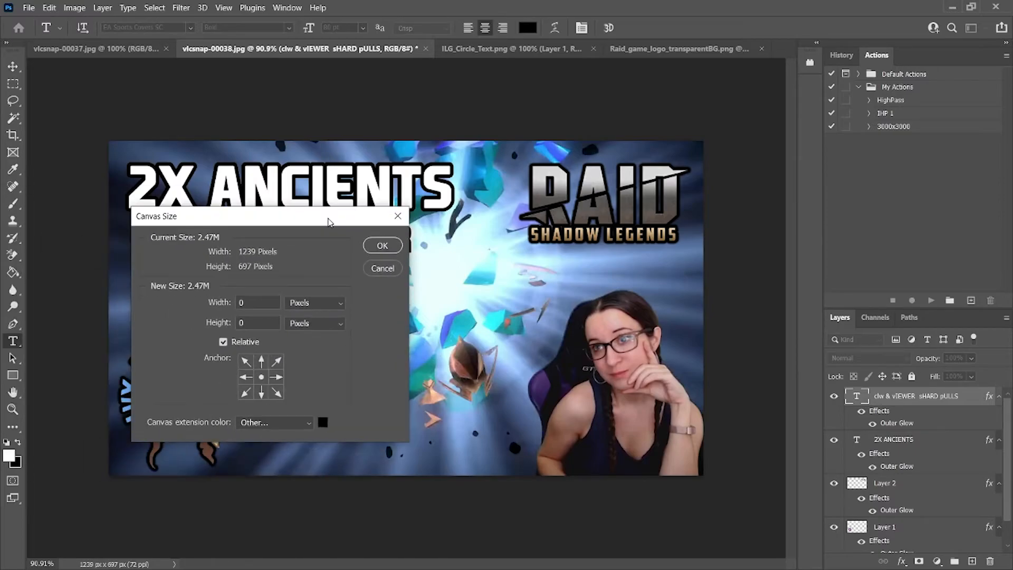
pyautogui.write('20')
pyautogui.press('Tab')
pyautogui.write('20')
pyautogui.click(382, 246)
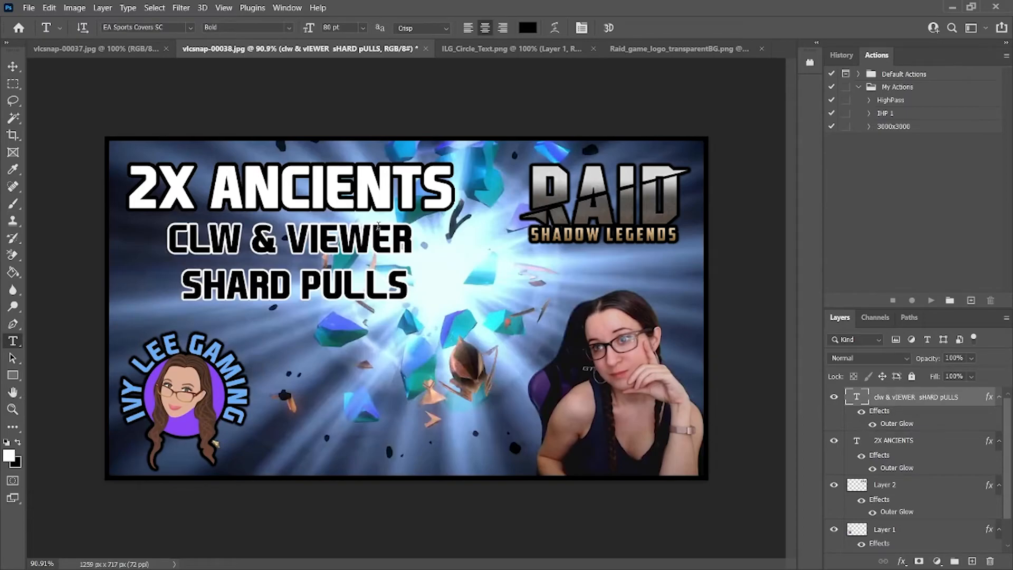
pyautogui.click(528, 28)
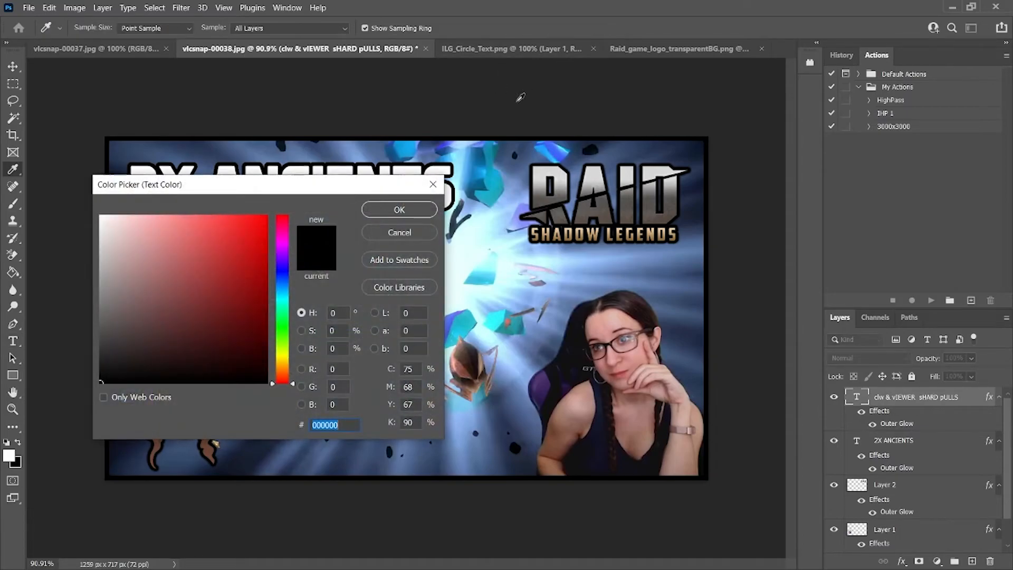
pyautogui.click(365, 233)
# - Set the canvas extension color to the purple (8d45f7) sampled from the channel logo's circle
pyautogui.click(74, 8)
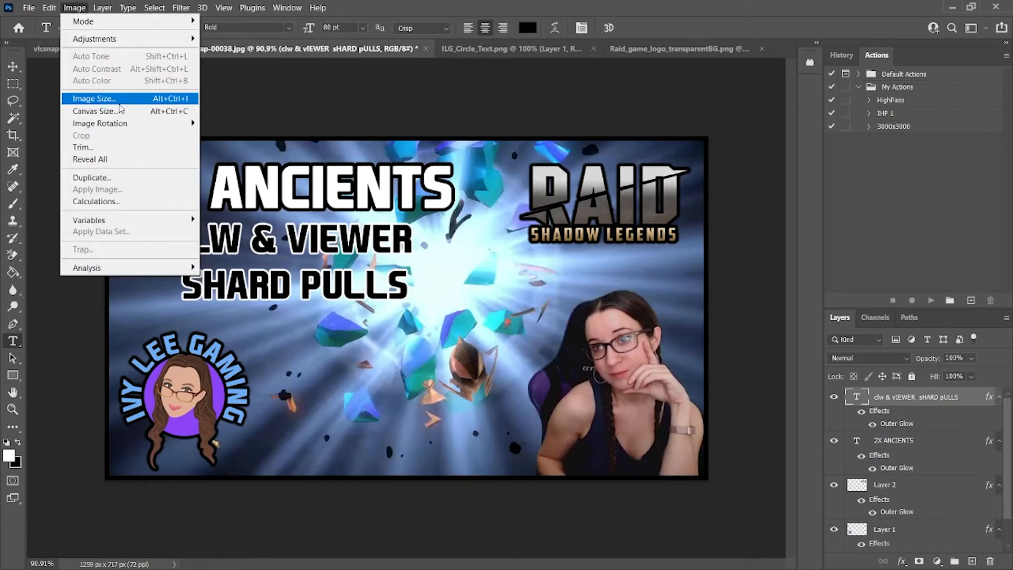
pyautogui.click(120, 111)
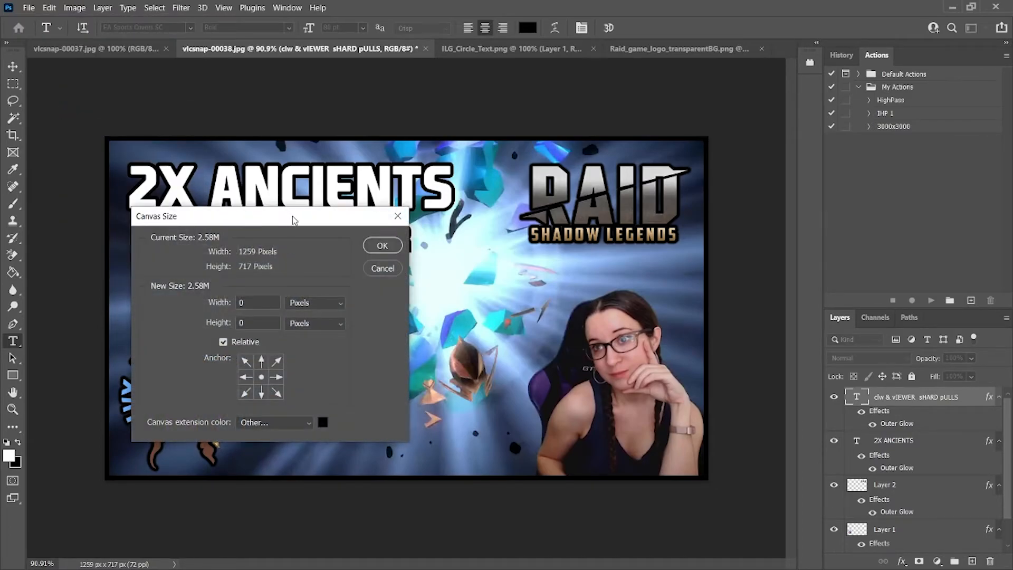
pyautogui.moveTo(294, 220); pyautogui.dragTo(450, 216)
pyautogui.click(480, 418)
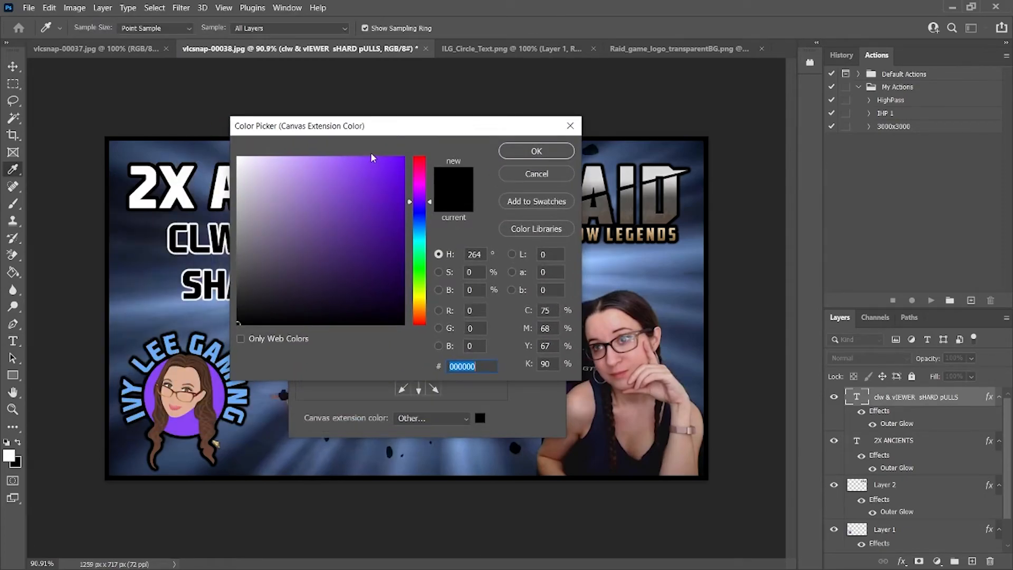
pyautogui.moveTo(375, 129); pyautogui.dragTo(259, 83)
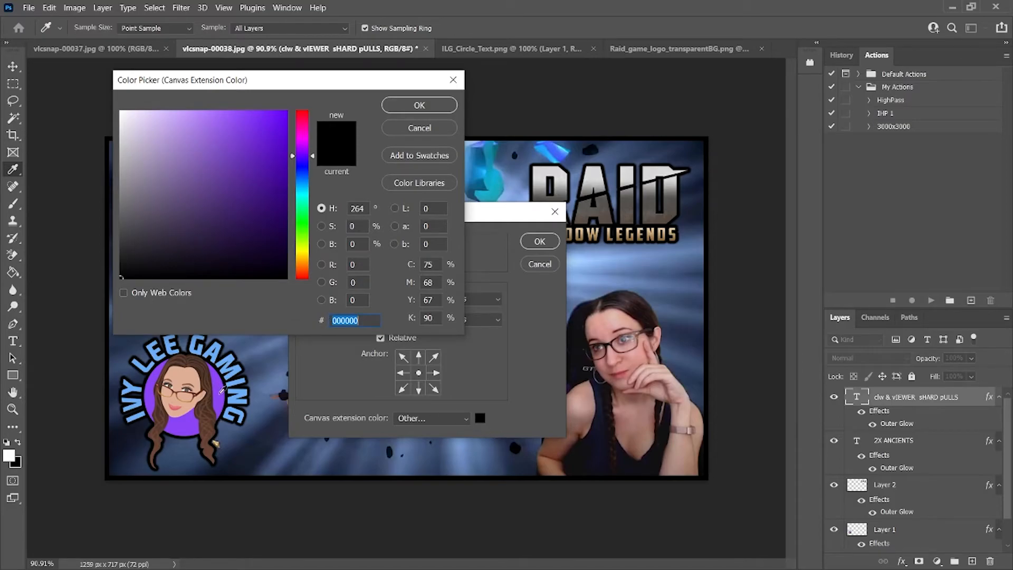
pyautogui.click(219, 391)
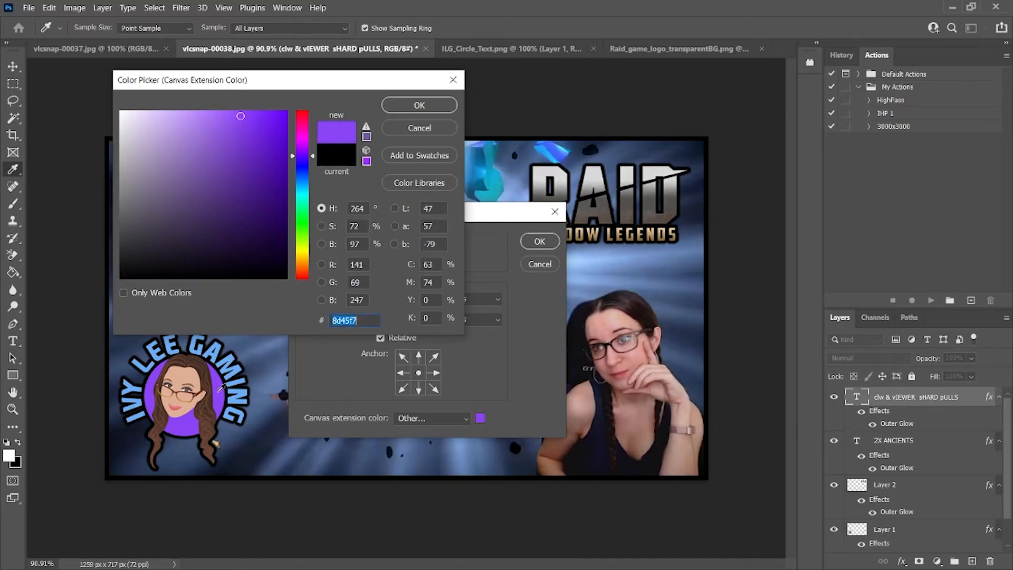
pyautogui.click(418, 108)
# - Extend the canvas by 20 pixels in relative width and height to add the purple border
pyautogui.doubleClick(413, 299)
pyautogui.write('20')
pyautogui.press('Tab')
pyautogui.write('20')
pyautogui.click(535, 242)
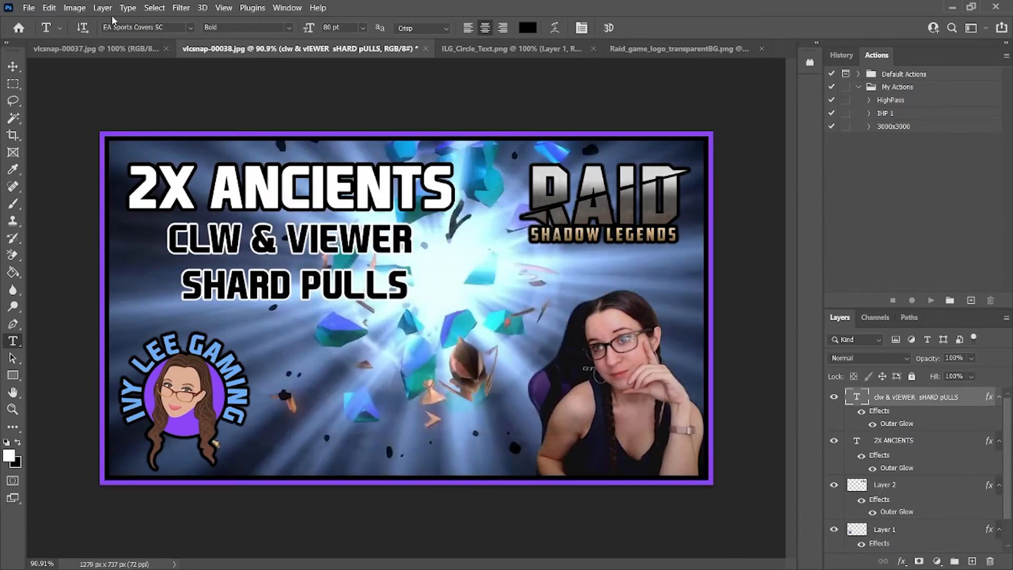
# - Add an outer black (000000) border by extending the canvas another 20 pixels in relative width and height
pyautogui.click(75, 8)
pyautogui.click(90, 112)
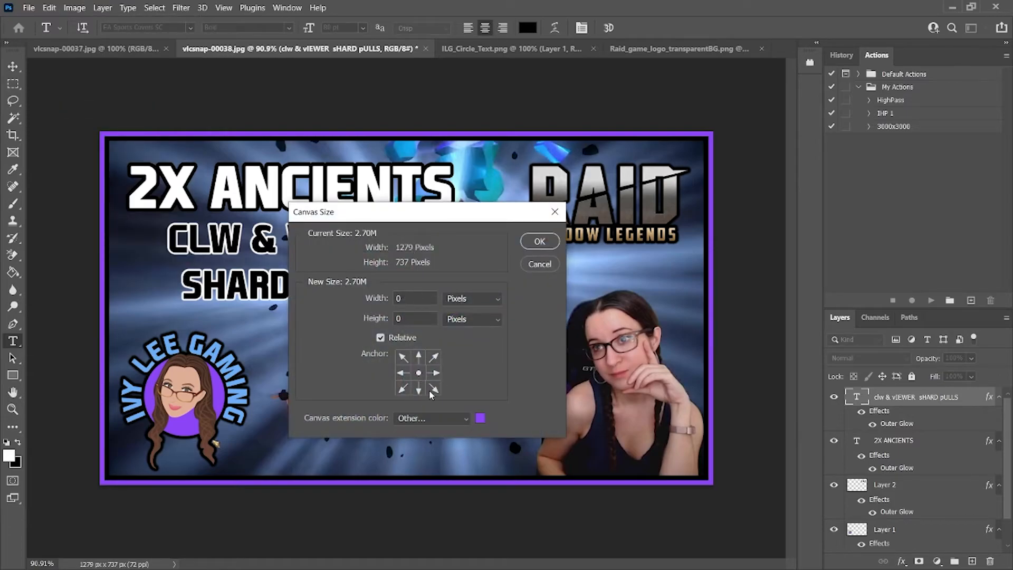
pyautogui.click(475, 299)
pyautogui.click(476, 299)
pyautogui.write('20')
pyautogui.click(481, 418)
pyautogui.write('000000')
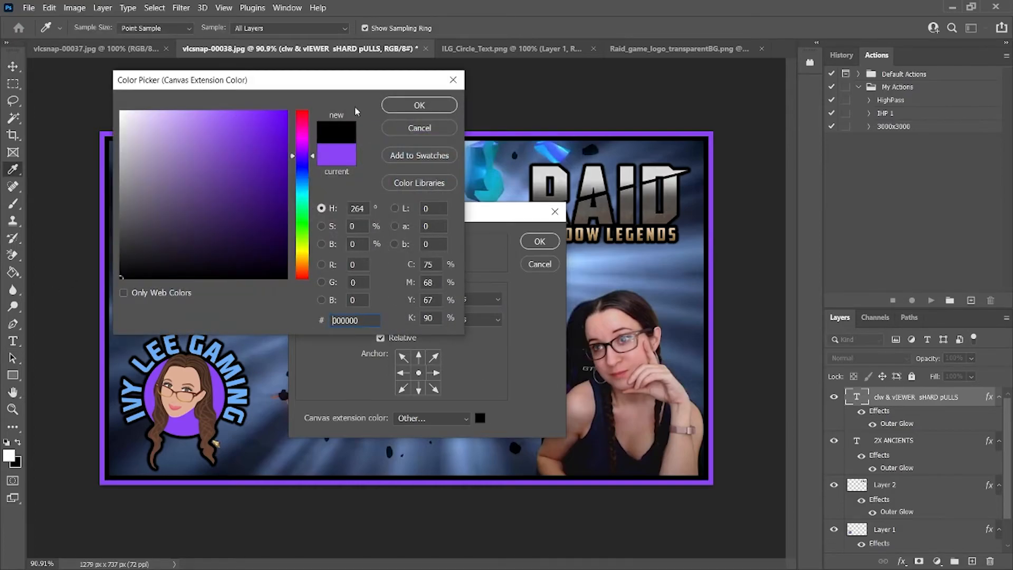
pyautogui.click(415, 105)
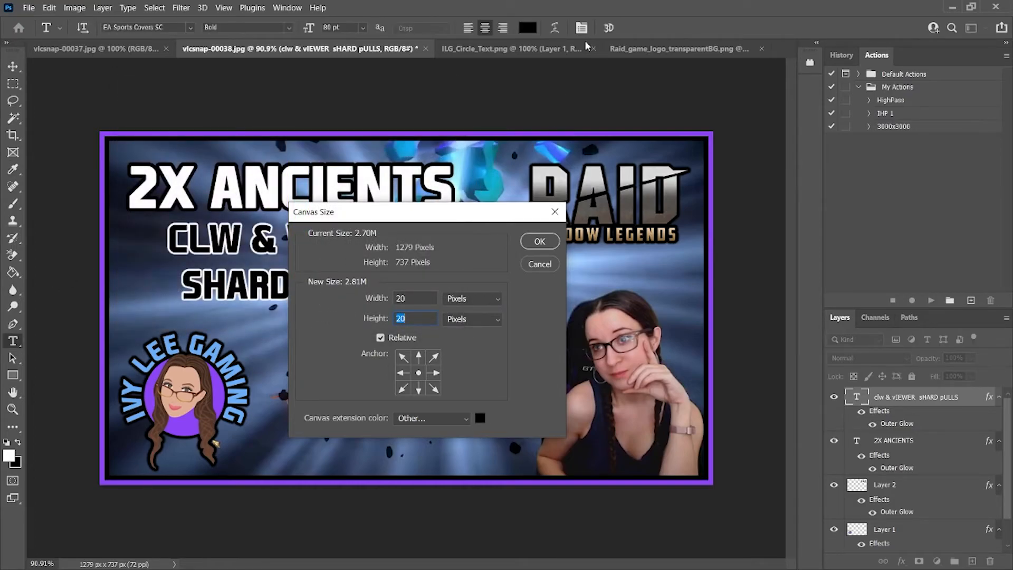
pyautogui.click(540, 241)
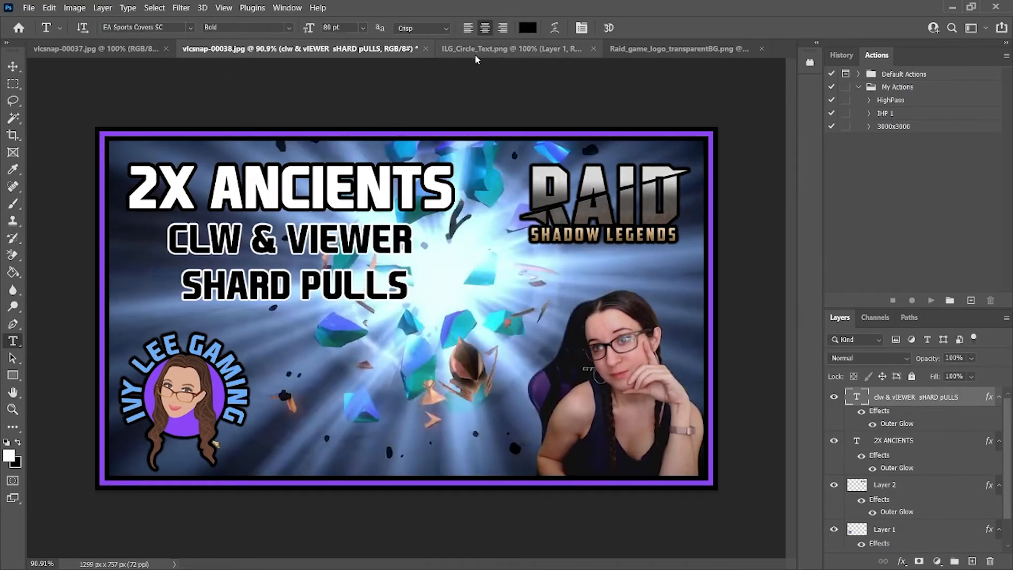
# - Copy the whole vlcsnap-00037.jpg image into the thumbnail and place it directly above the Background layer
pyautogui.click(120, 49)
pyautogui.hotkey('ctrl', 'a')
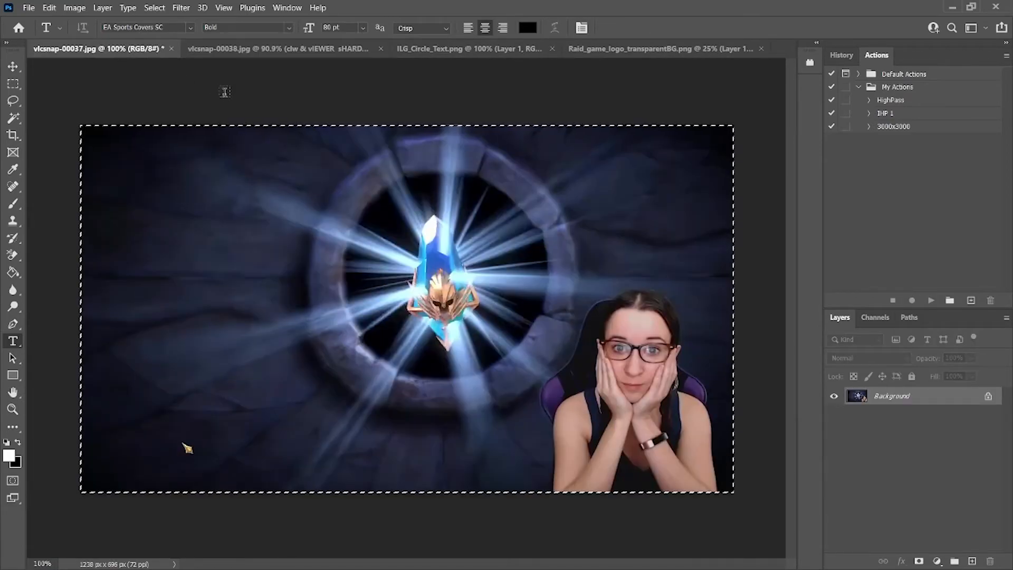
pyautogui.click(219, 47)
pyautogui.hotkey('ctrl', 'v')
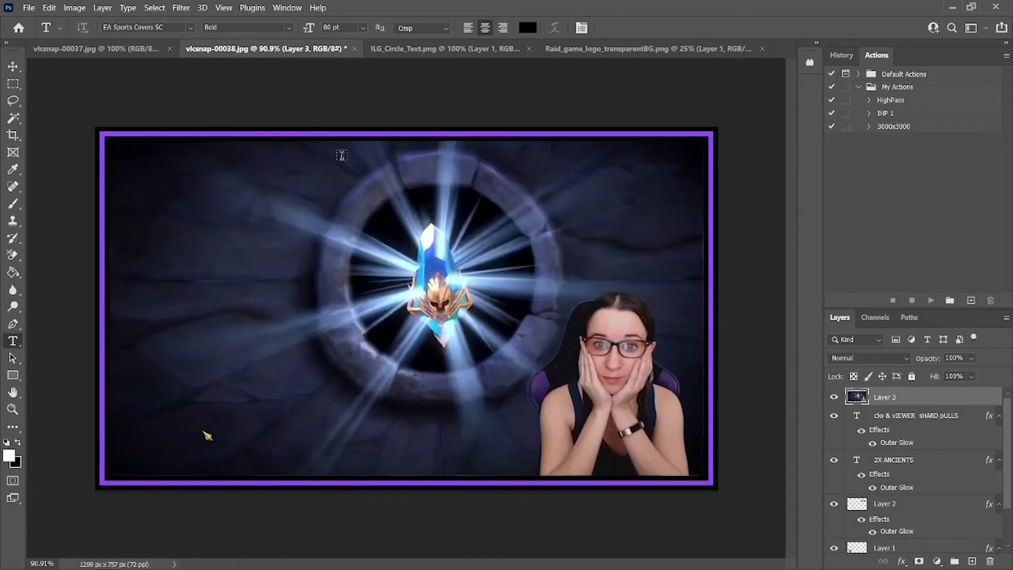
pyautogui.moveTo(889, 401); pyautogui.dragTo(906, 534)
# - Compare the pasted background with the original by toggling layer visibility, and delete the pasted layer
pyautogui.click(834, 524)
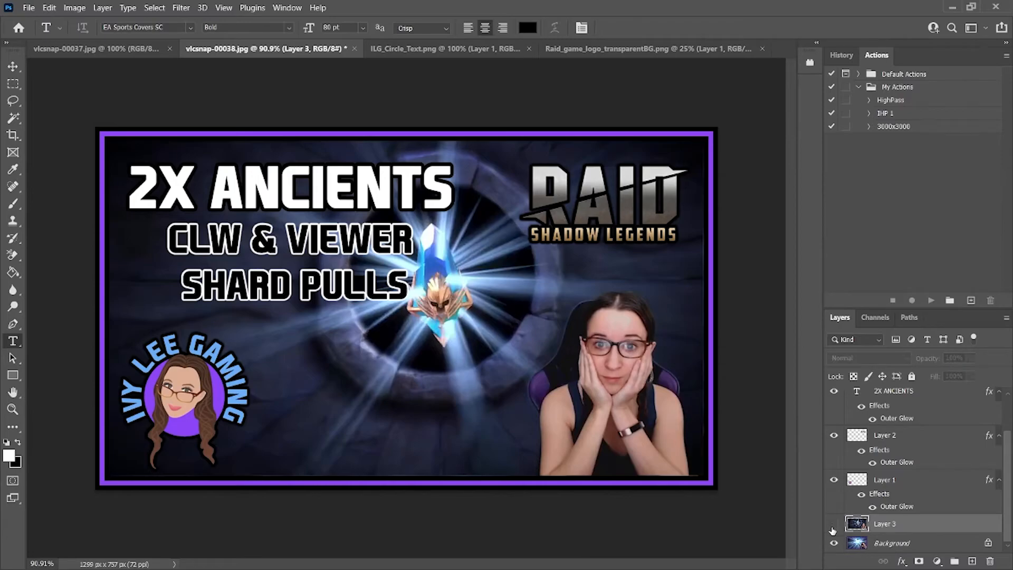
pyautogui.click(834, 542)
pyautogui.click(834, 524)
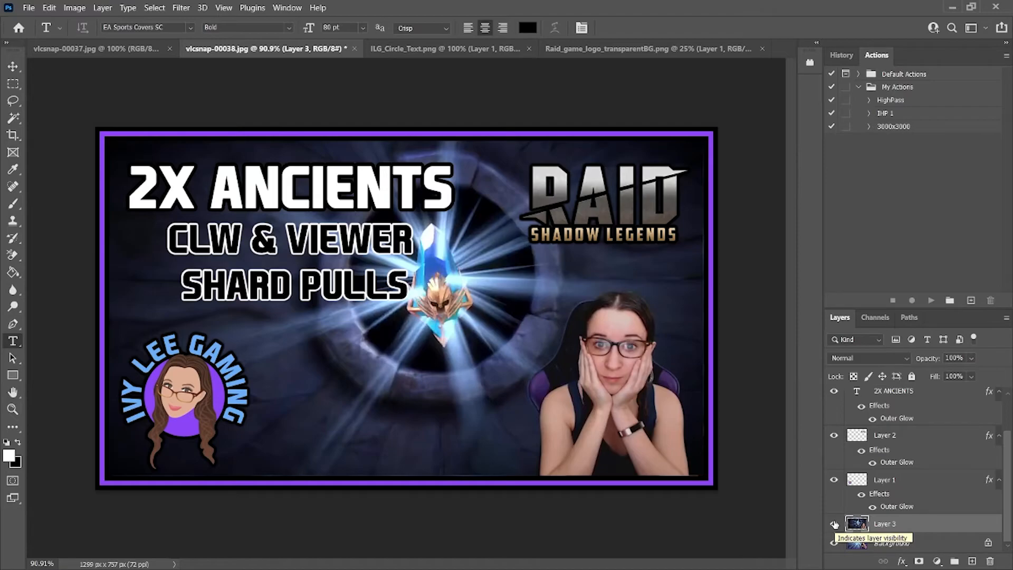
pyautogui.click(835, 524)
pyautogui.click(835, 524)
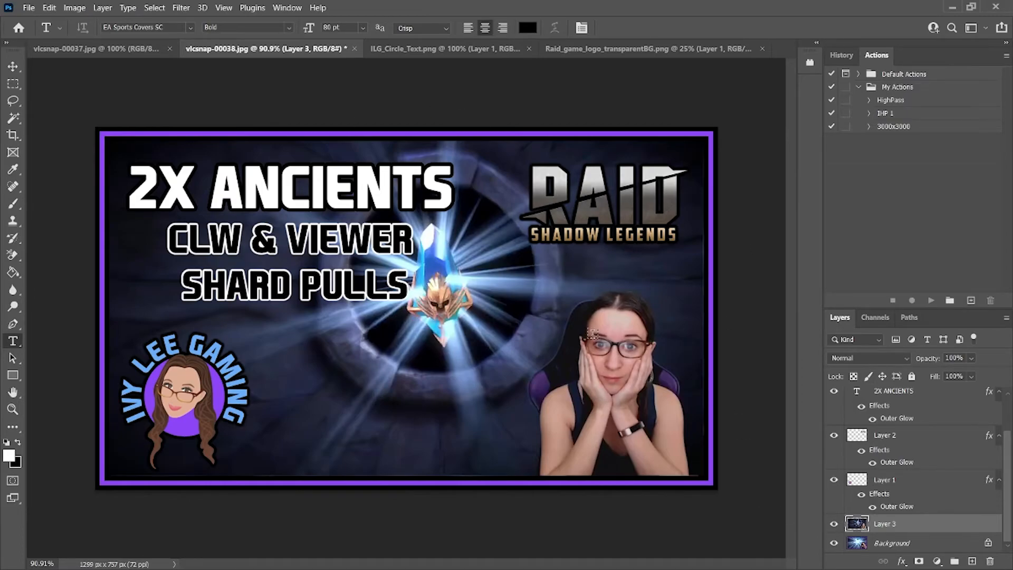
pyautogui.click(834, 524)
pyautogui.click(834, 524)
pyautogui.click(834, 525)
pyautogui.click(835, 526)
pyautogui.click(834, 524)
pyautogui.click(835, 524)
pyautogui.click(834, 524)
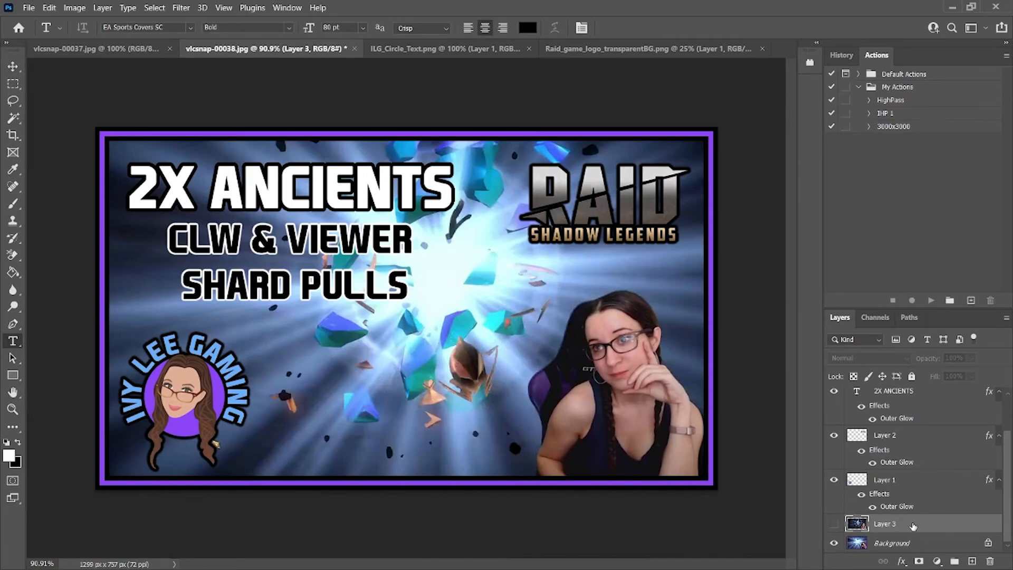
pyautogui.press('Delete')
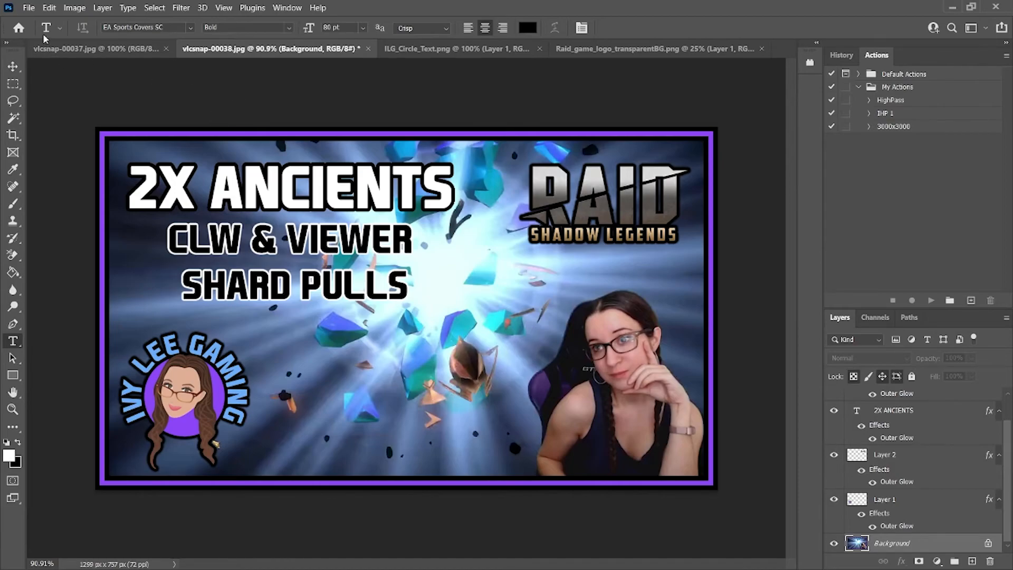
# - Start saving the thumbnail under a new name in the VIDEOS > YouTube > Youtube Thumbnails folder
pyautogui.click(28, 9)
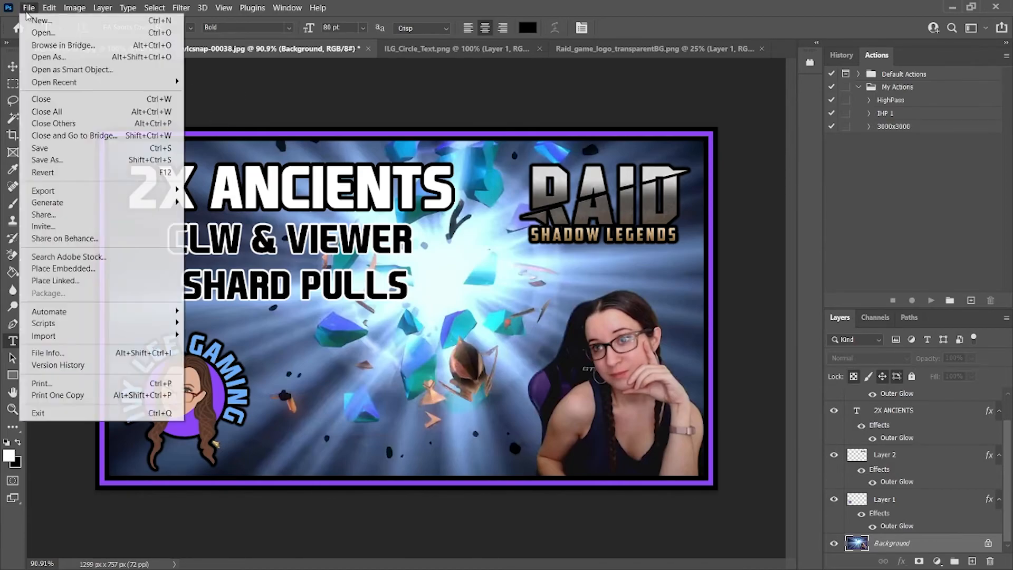
pyautogui.click(101, 160)
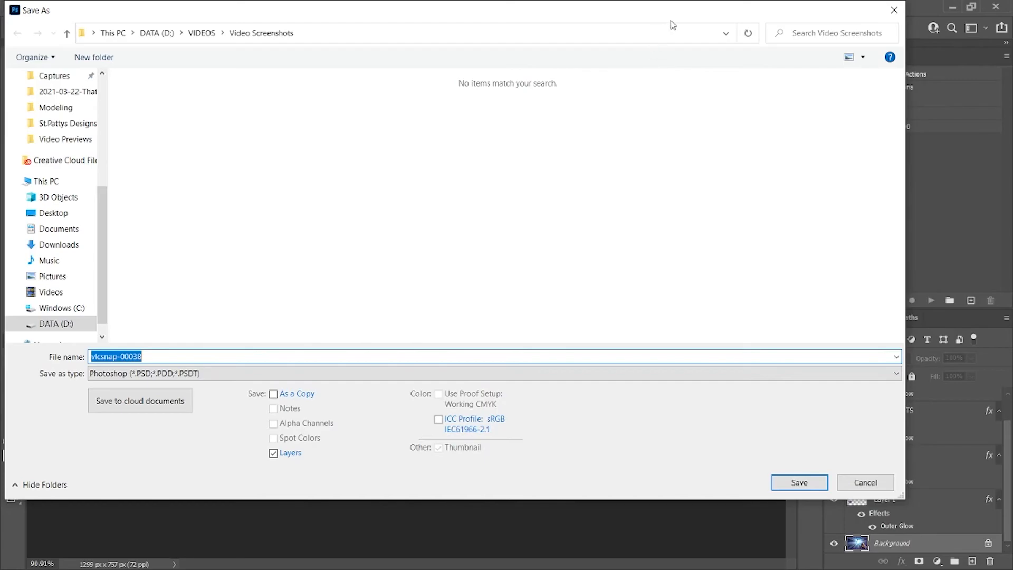
pyautogui.moveTo(670, 21); pyautogui.dragTo(590, 65)
pyautogui.moveTo(354, 22); pyautogui.dragTo(543, 18)
pyautogui.scroll(5, 95, 211)
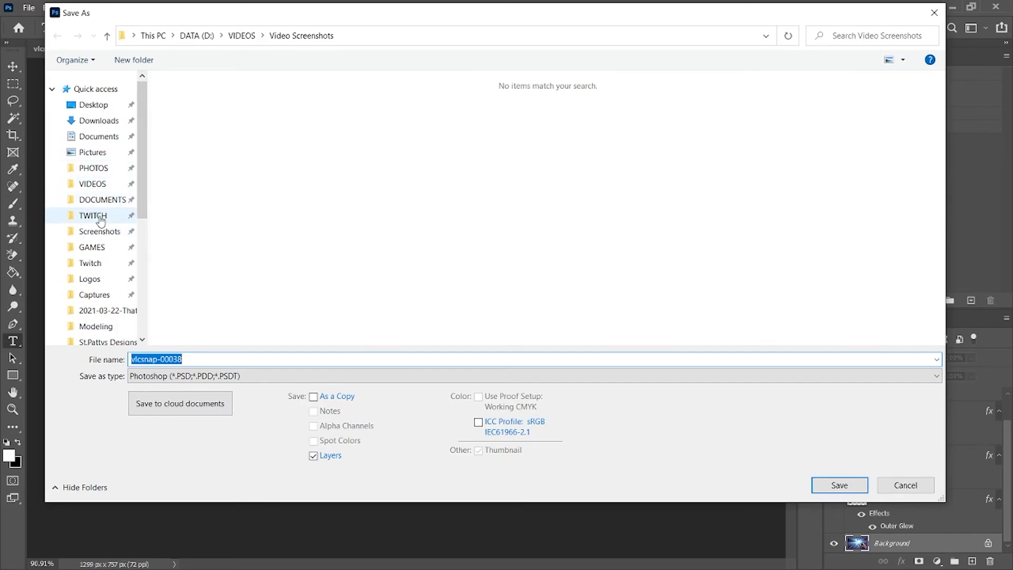
pyautogui.click(93, 183)
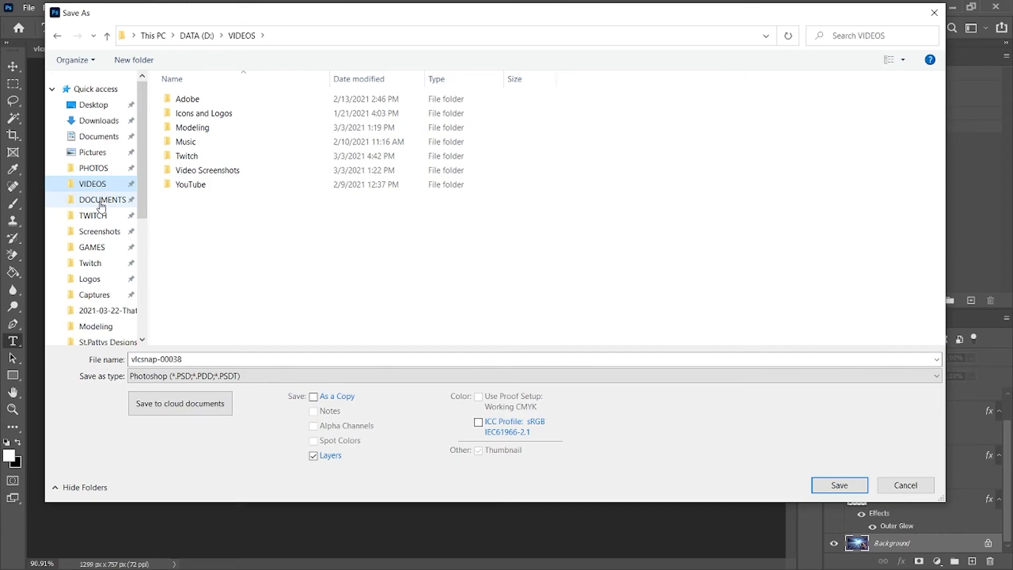
pyautogui.click(101, 203)
pyautogui.click(102, 170)
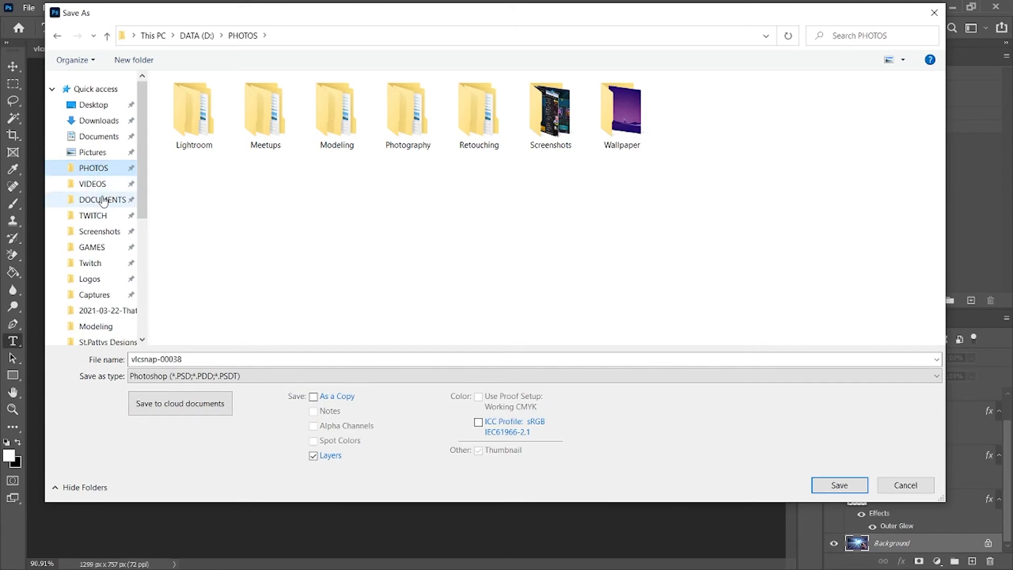
pyautogui.click(101, 186)
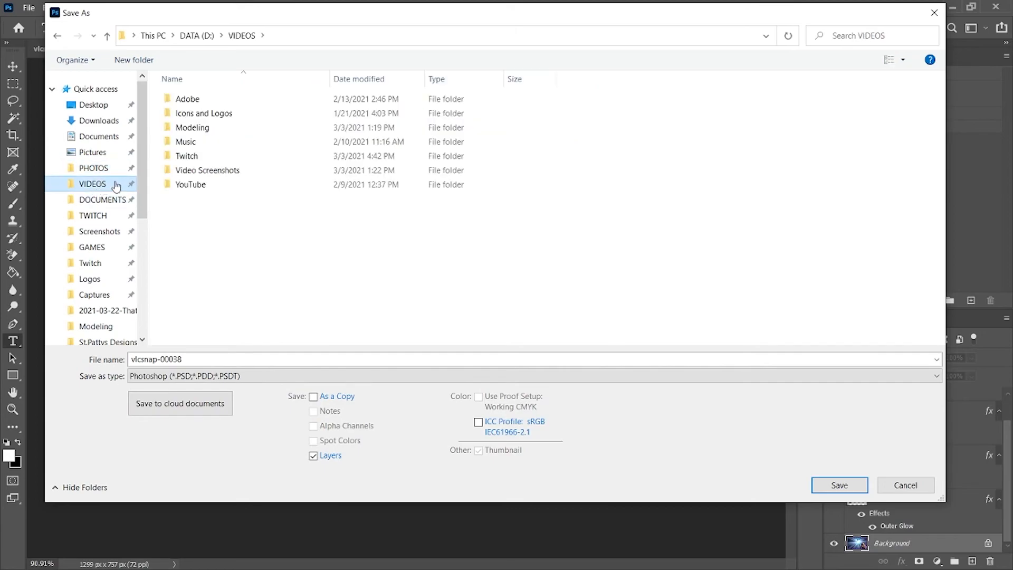
pyautogui.doubleClick(186, 188)
pyautogui.doubleClick(265, 148)
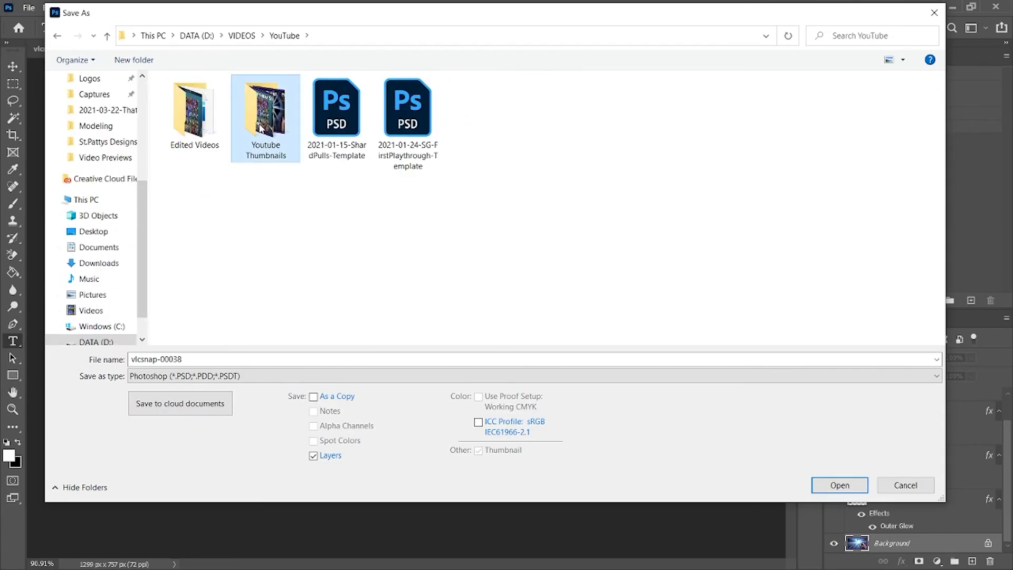
# - Set the save format to JPEG and the file name to 2021-02-26-ShardPulls2, based on the existing 2021-02-26-ShardPulls1 file
pyautogui.click(198, 376)
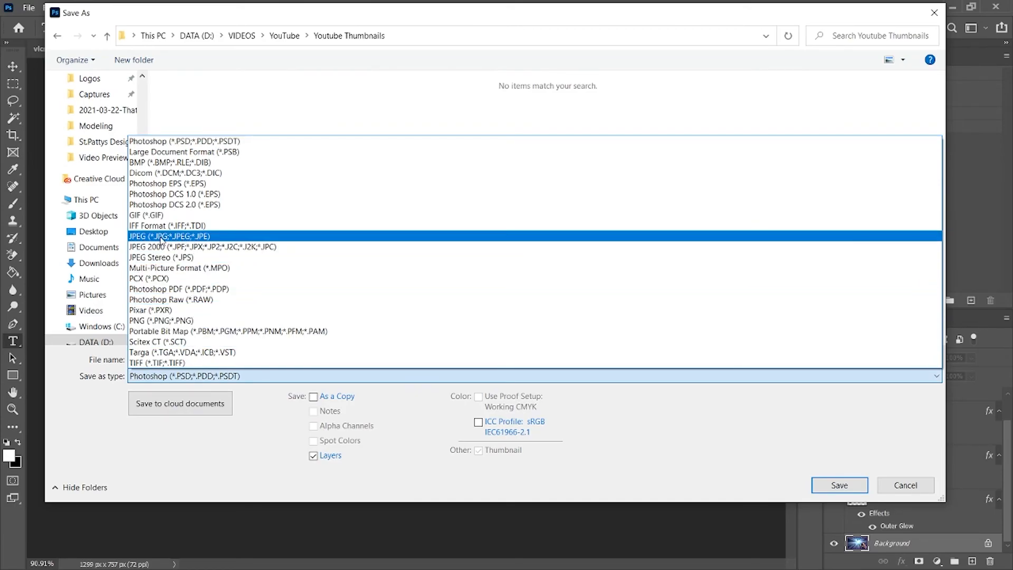
pyautogui.click(161, 238)
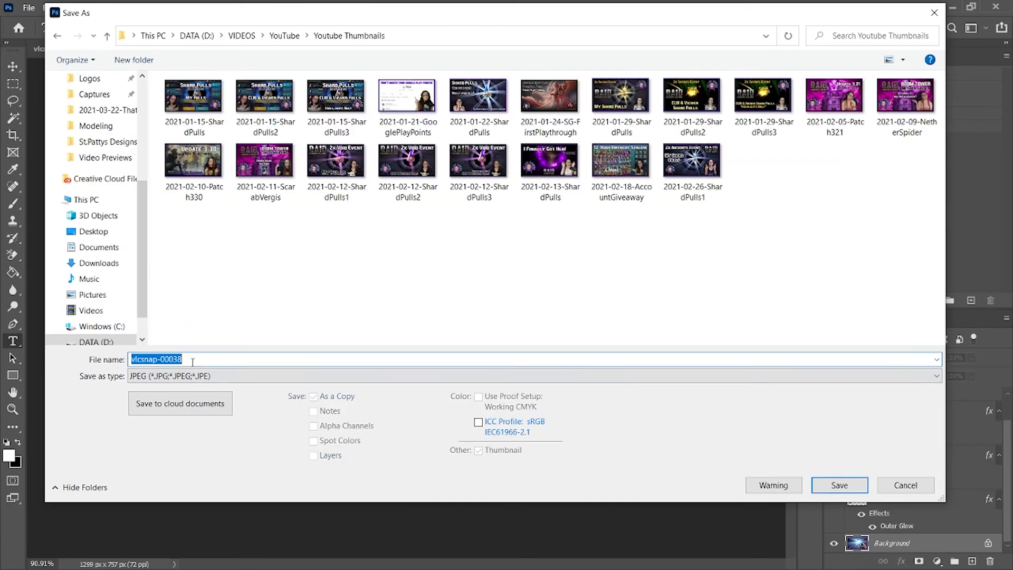
pyautogui.click(697, 167)
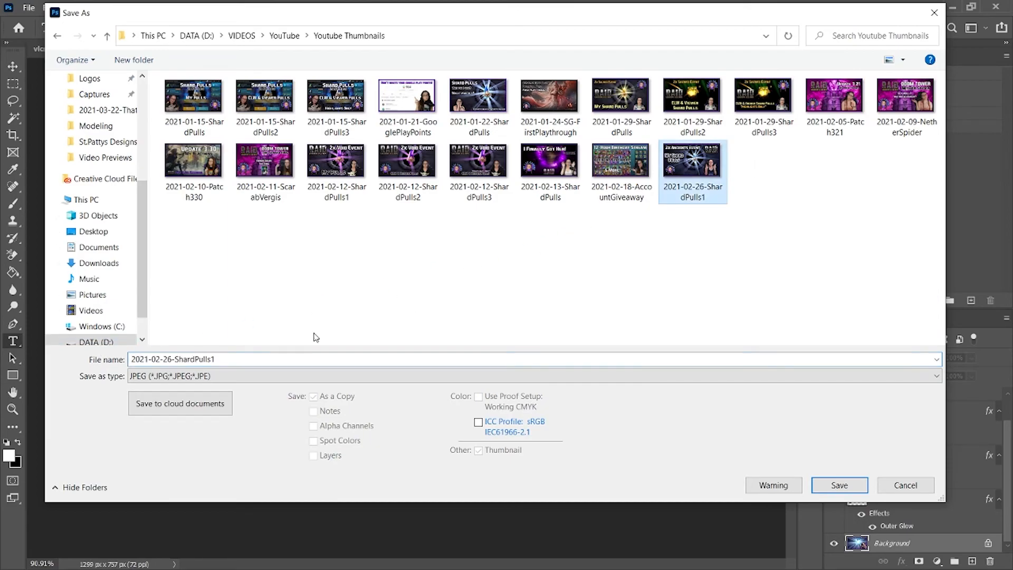
pyautogui.click(279, 358)
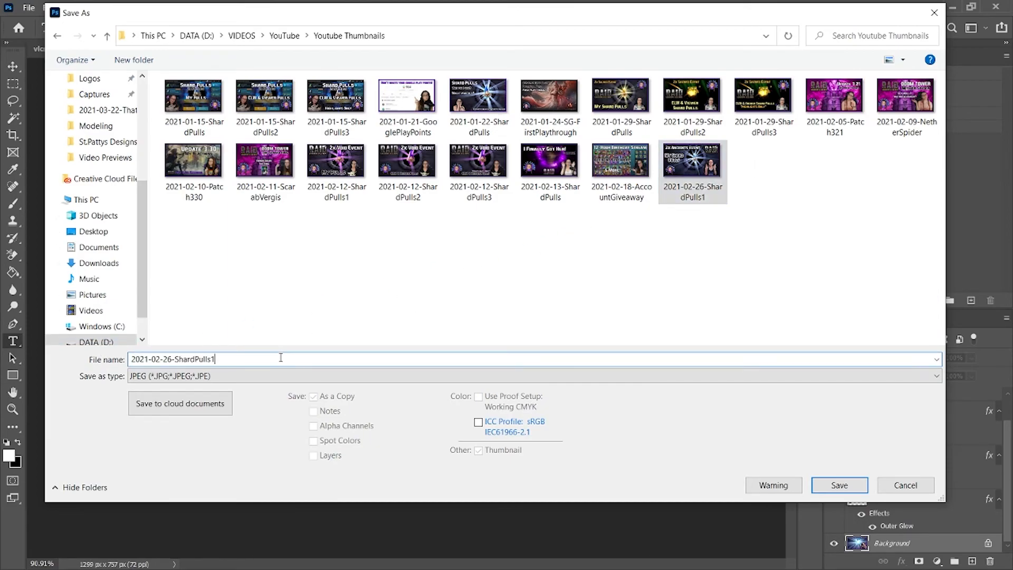
pyautogui.press('BackSpace')
pyautogui.write('2')
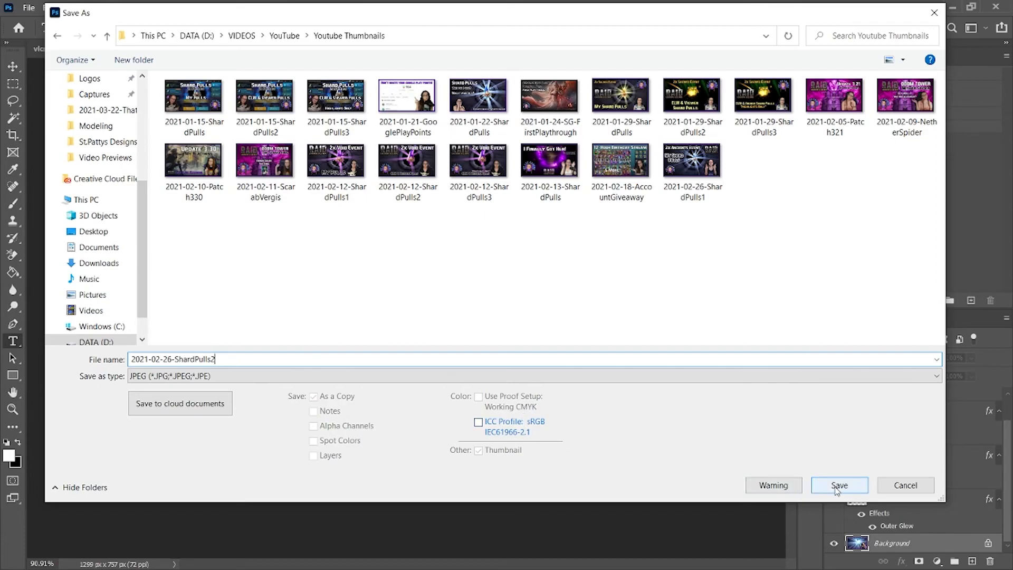
# - Embed the sRGB ICC profile and save the JPEG at Maximum quality 12 with the Baseline ("Standard") format
pyautogui.click(478, 422)
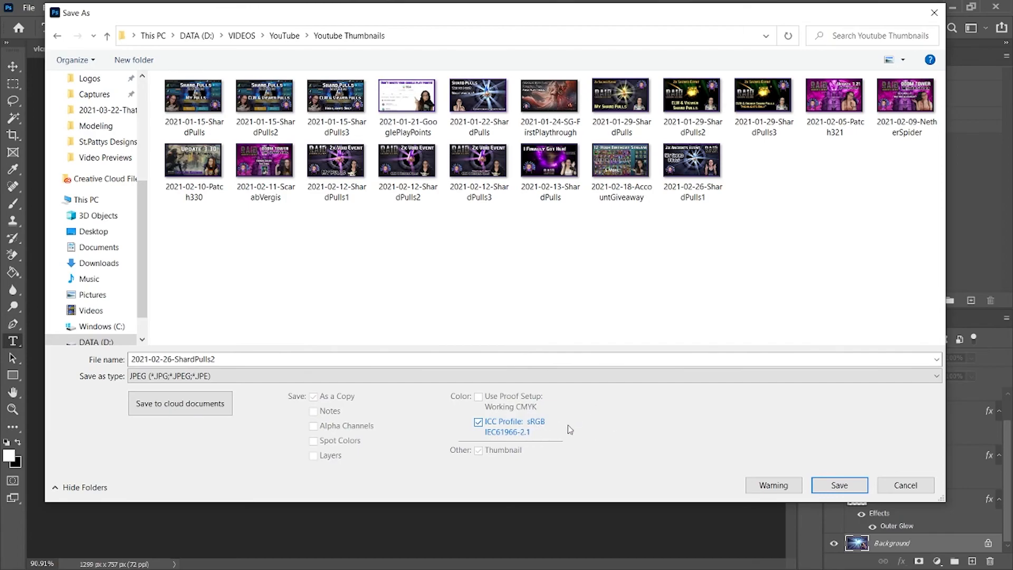
pyautogui.click(837, 482)
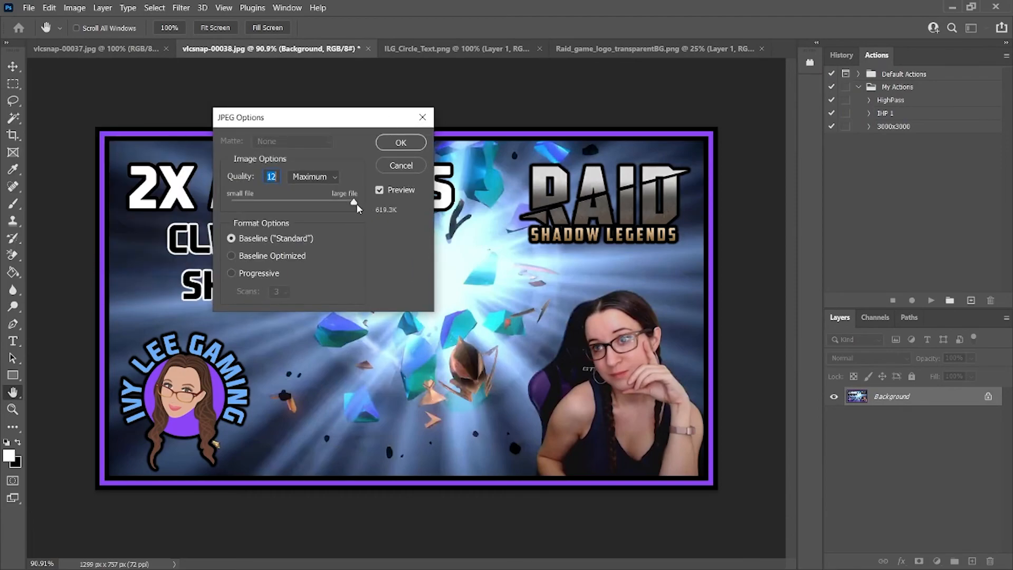
pyautogui.click(401, 142)
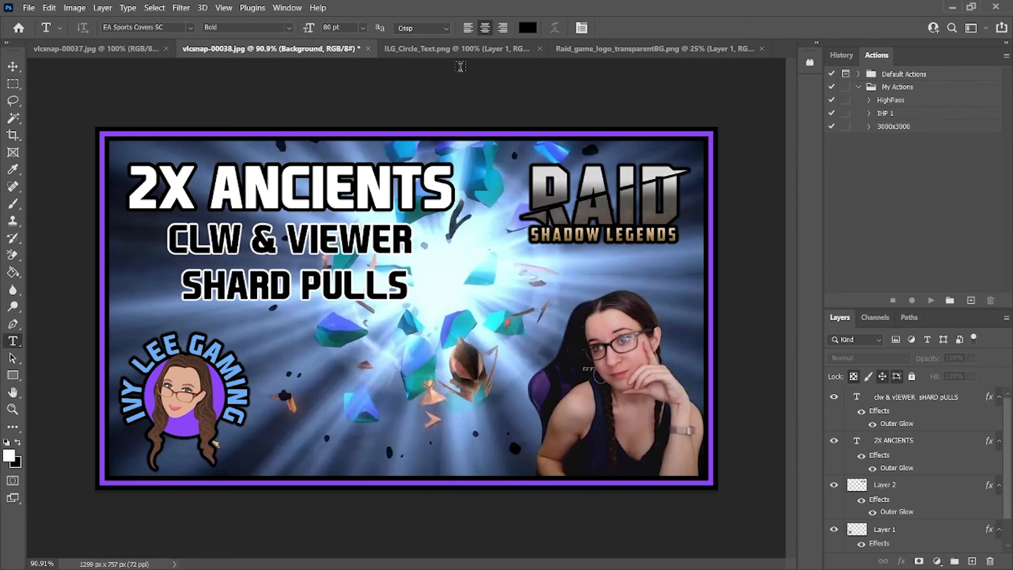
# - Close vlcsnap-00038.jpg and vlcsnap-00037.jpg without saving their changes
pyautogui.click(368, 49)
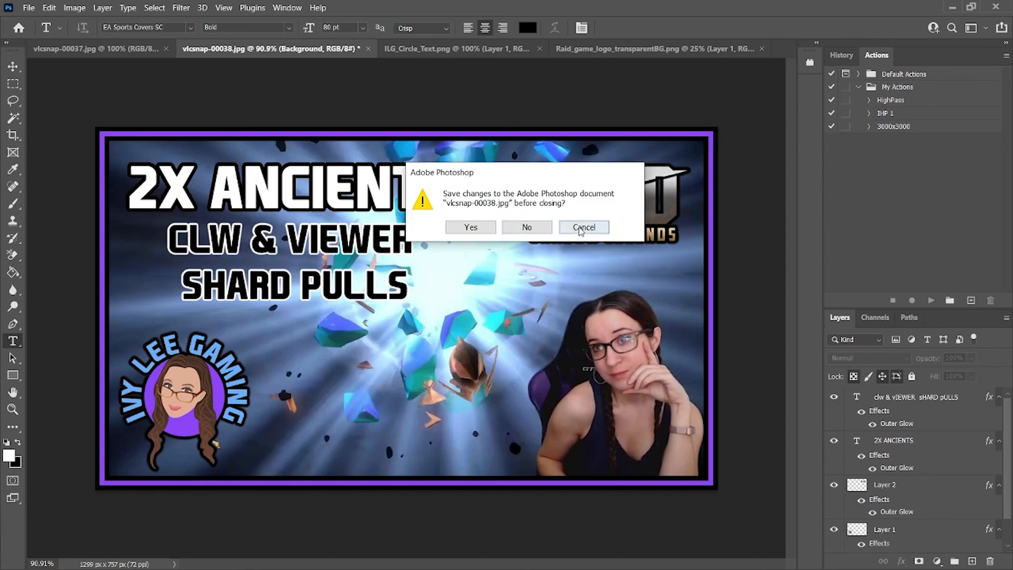
pyautogui.click(582, 228)
pyautogui.click(368, 48)
pyautogui.click(524, 227)
pyautogui.click(171, 48)
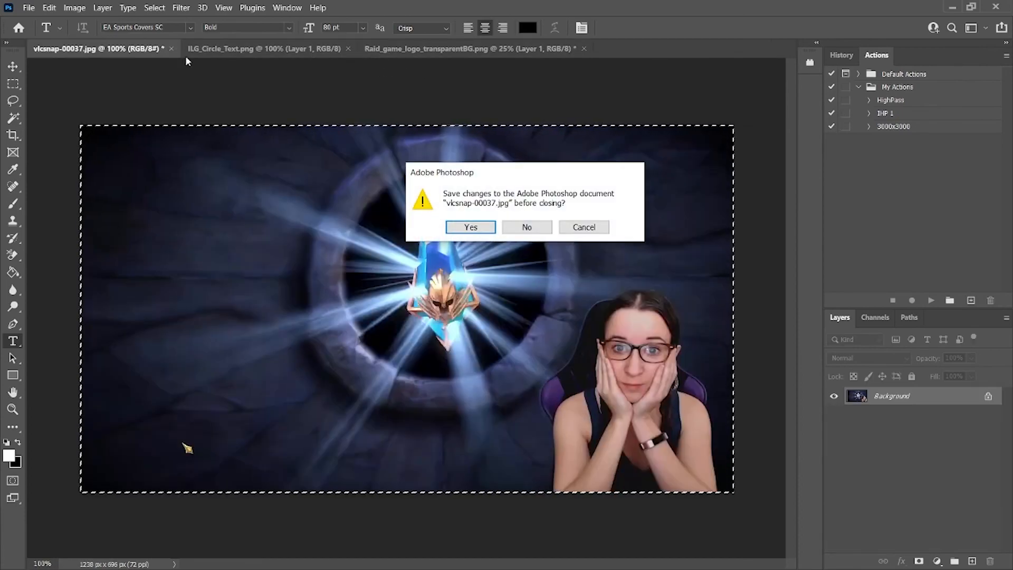
pyautogui.click(526, 227)
# - Close ILG_Circle_Text.png and quit Photoshop without saving changes to Raid_game_logo_transparentBG.png
pyautogui.click(194, 49)
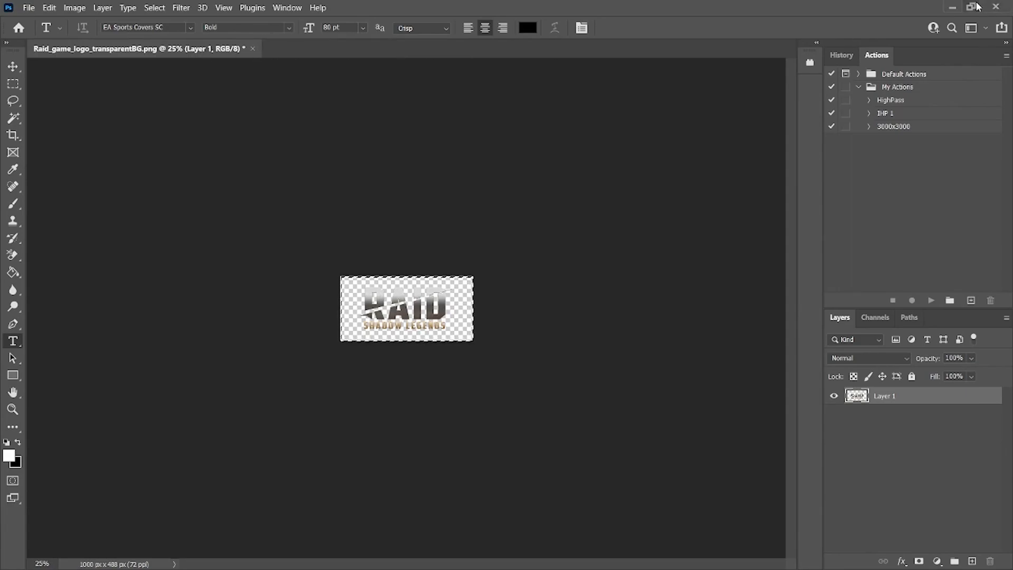
pyautogui.click(995, 7)
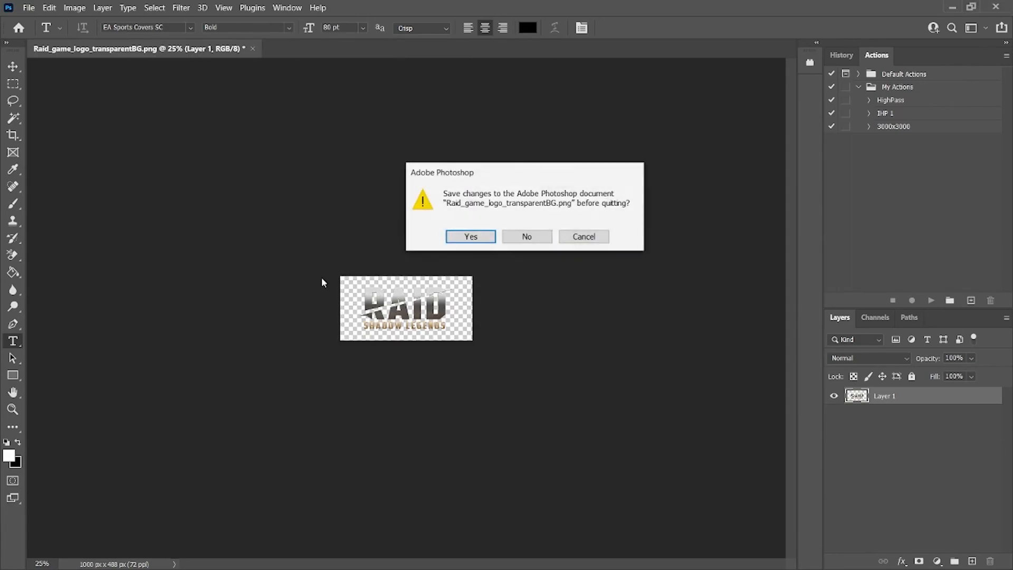
pyautogui.click(539, 239)
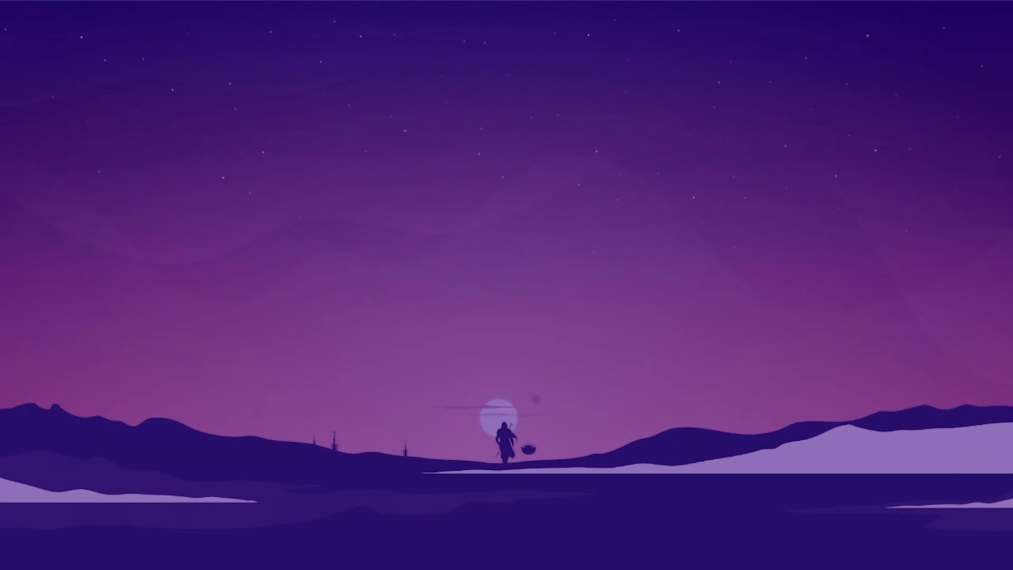